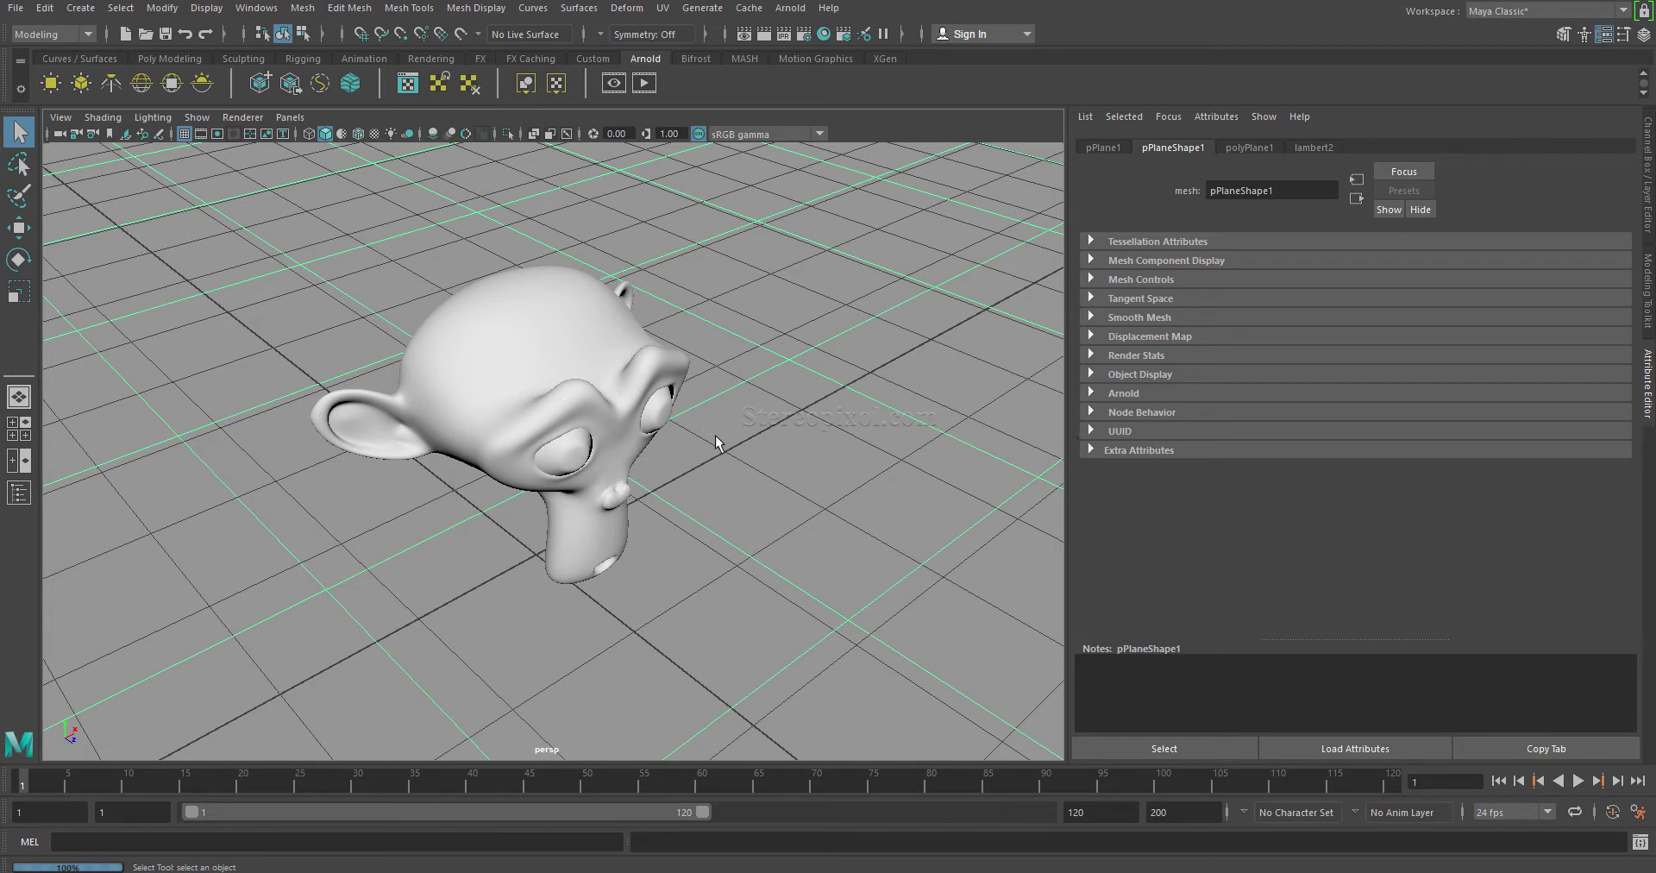
- Orbit around the Suzanne head and select the ground plane
scroll(716, 443, down, 4)
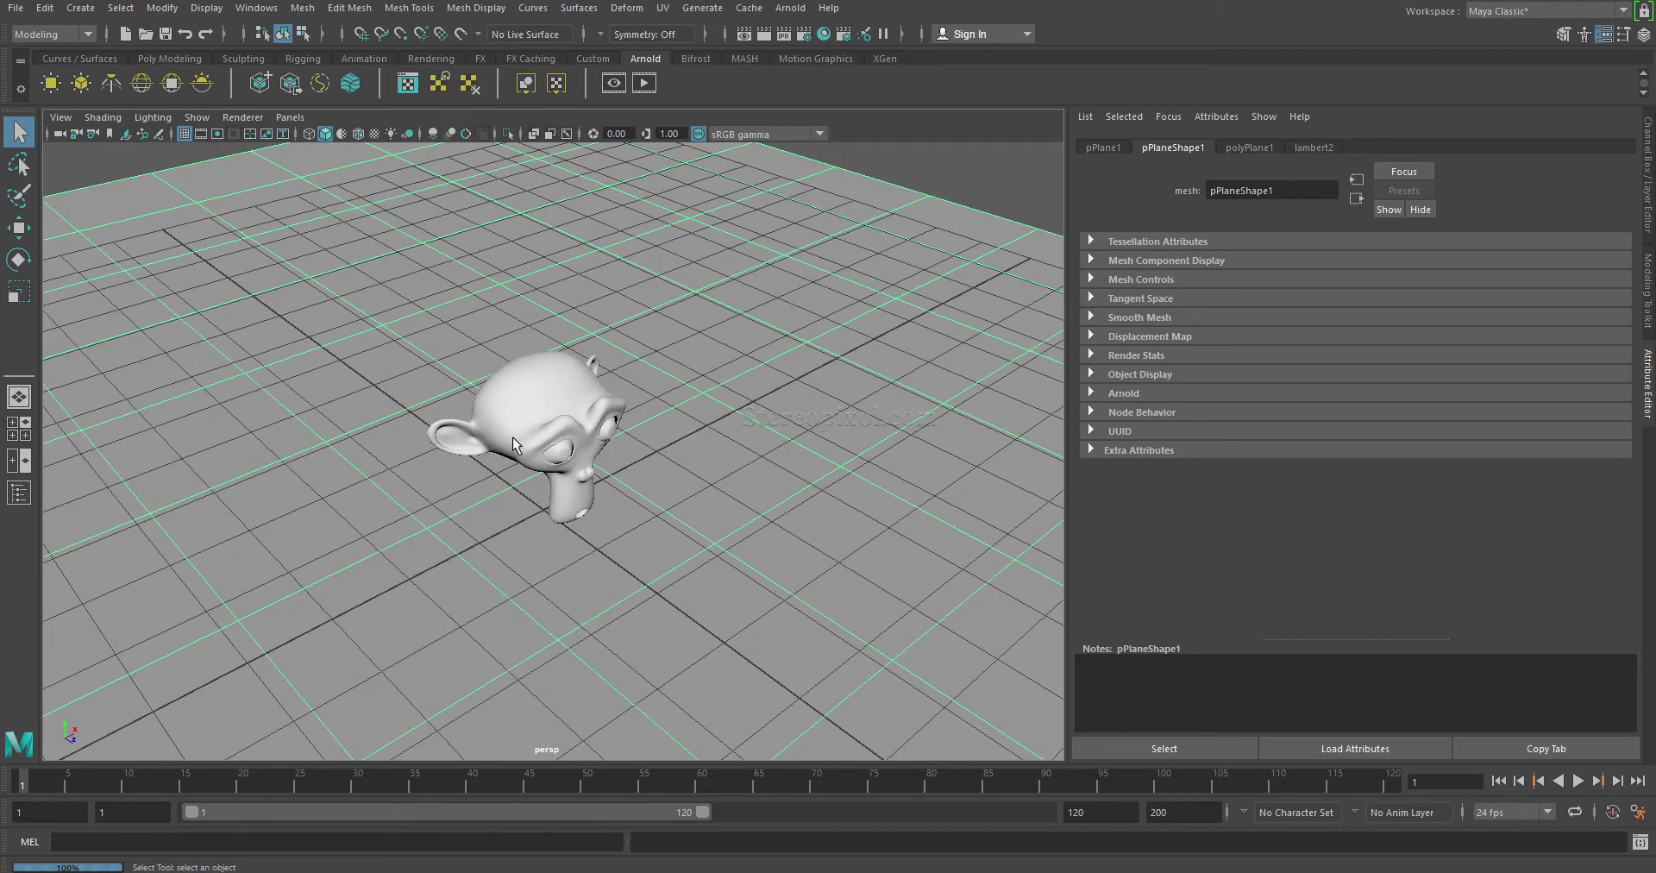
scroll(513, 422, up, 3)
click(509, 419)
alt+drag(509, 419, 769, 493)
click(719, 459)
- Frame the monkey closer, then inspect the plane's lambert2 material and its white-and-red checker1 texture
alt+right_drag(769, 493, 683, 505)
mouse_move(683, 505)
alt+mouse_down()
mouse_move(741, 485)
mouse_move(677, 466)
mouse_move(690, 492)
mouse_move(645, 502)
mouse_move(687, 514)
alt+mouse_up()
alt+middle_drag(687, 514, 721, 487)
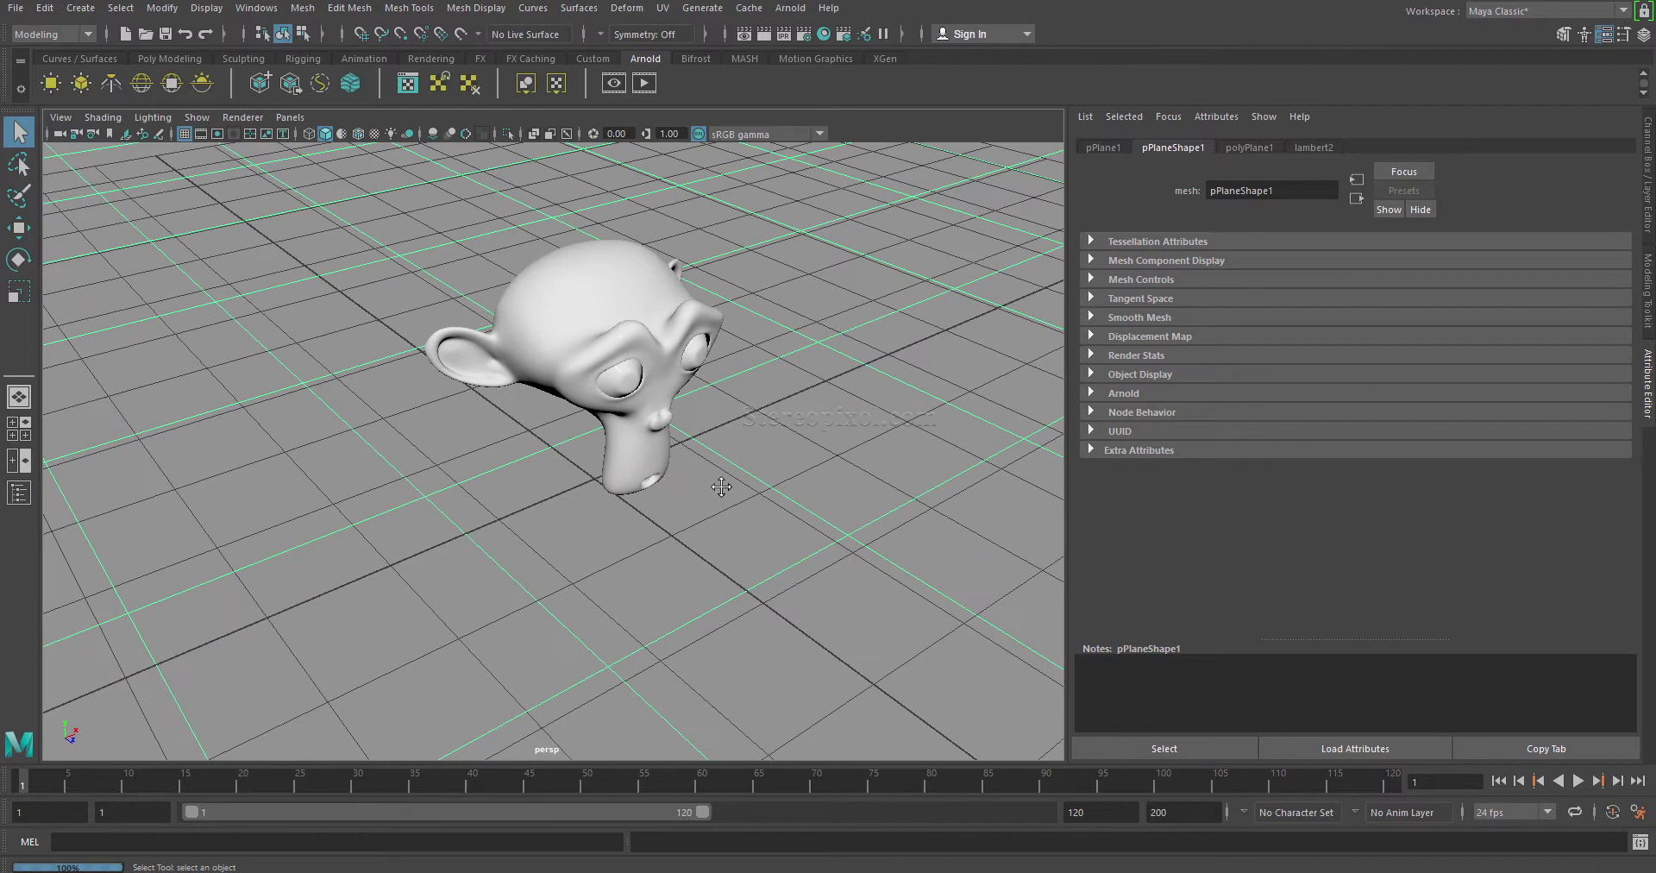
mouse_move(713, 481)
alt+mouse_down()
mouse_move(688, 485)
mouse_move(716, 498)
alt+mouse_up()
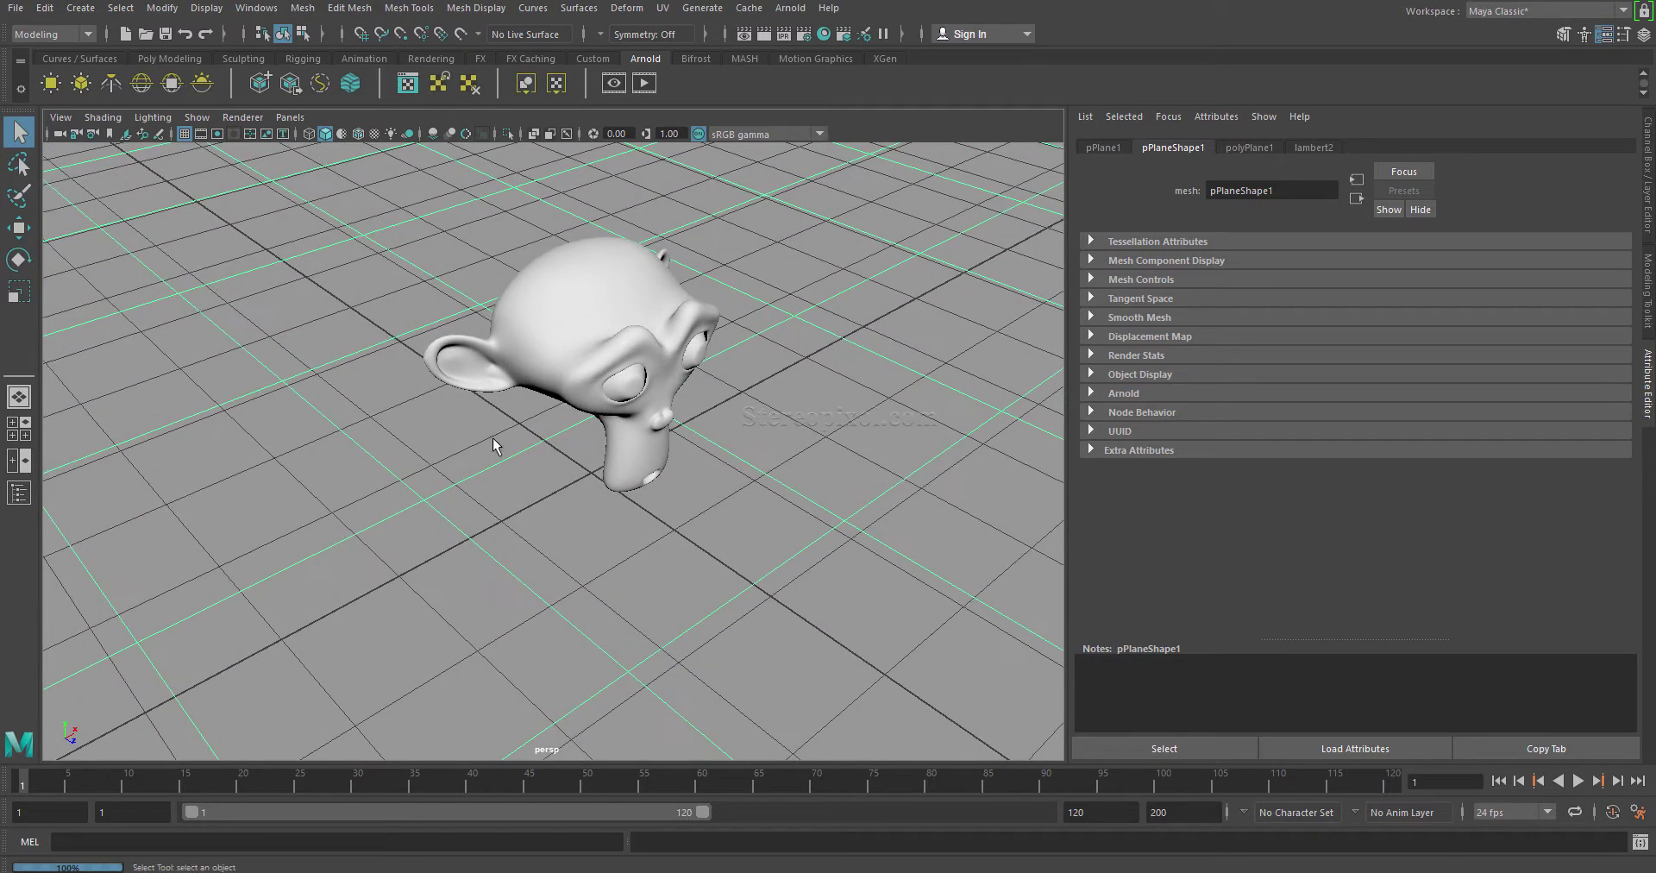
alt+drag(494, 444, 595, 433)
scroll(552, 477, up, 3)
alt+middle_drag(551, 477, 573, 509)
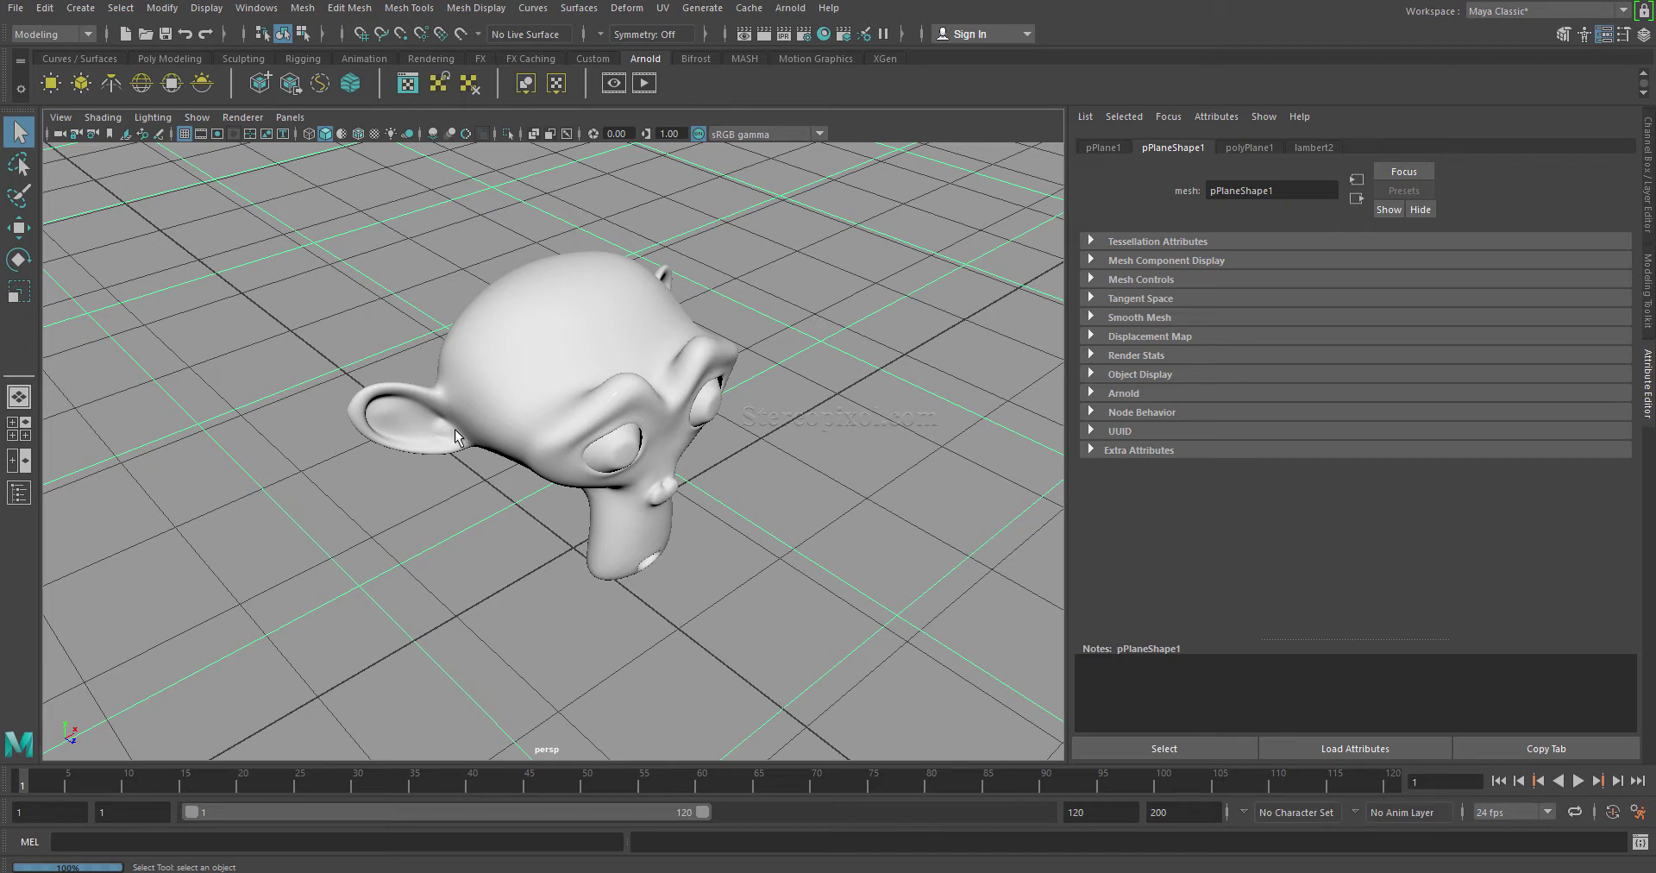
alt+middle_drag(596, 473, 594, 470)
alt+drag(594, 470, 652, 485)
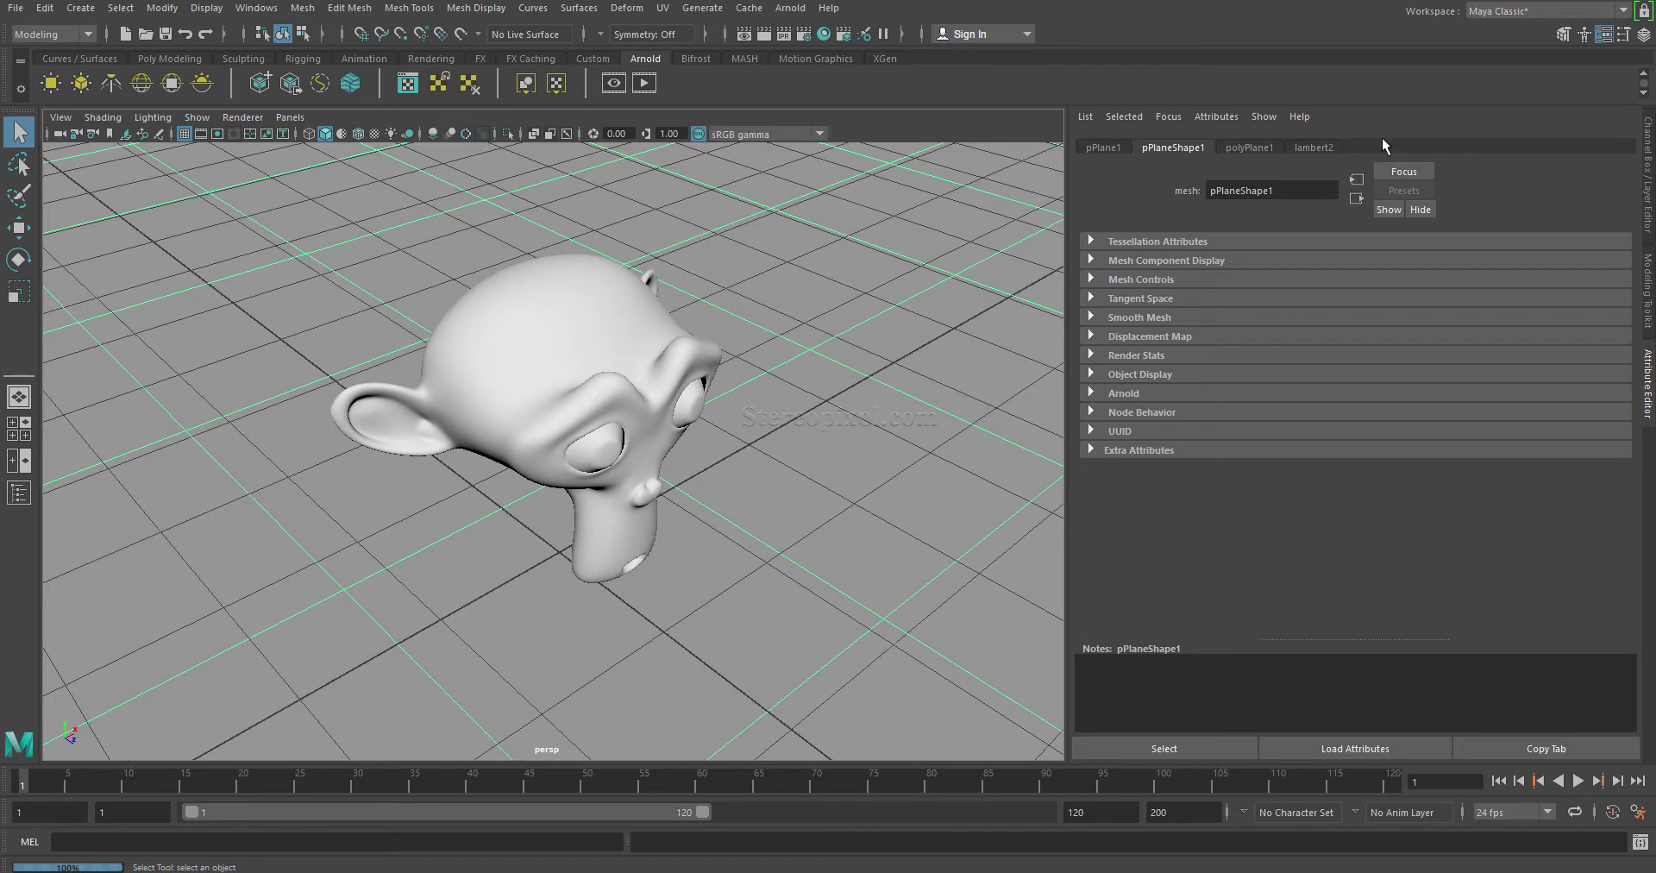
click(1306, 148)
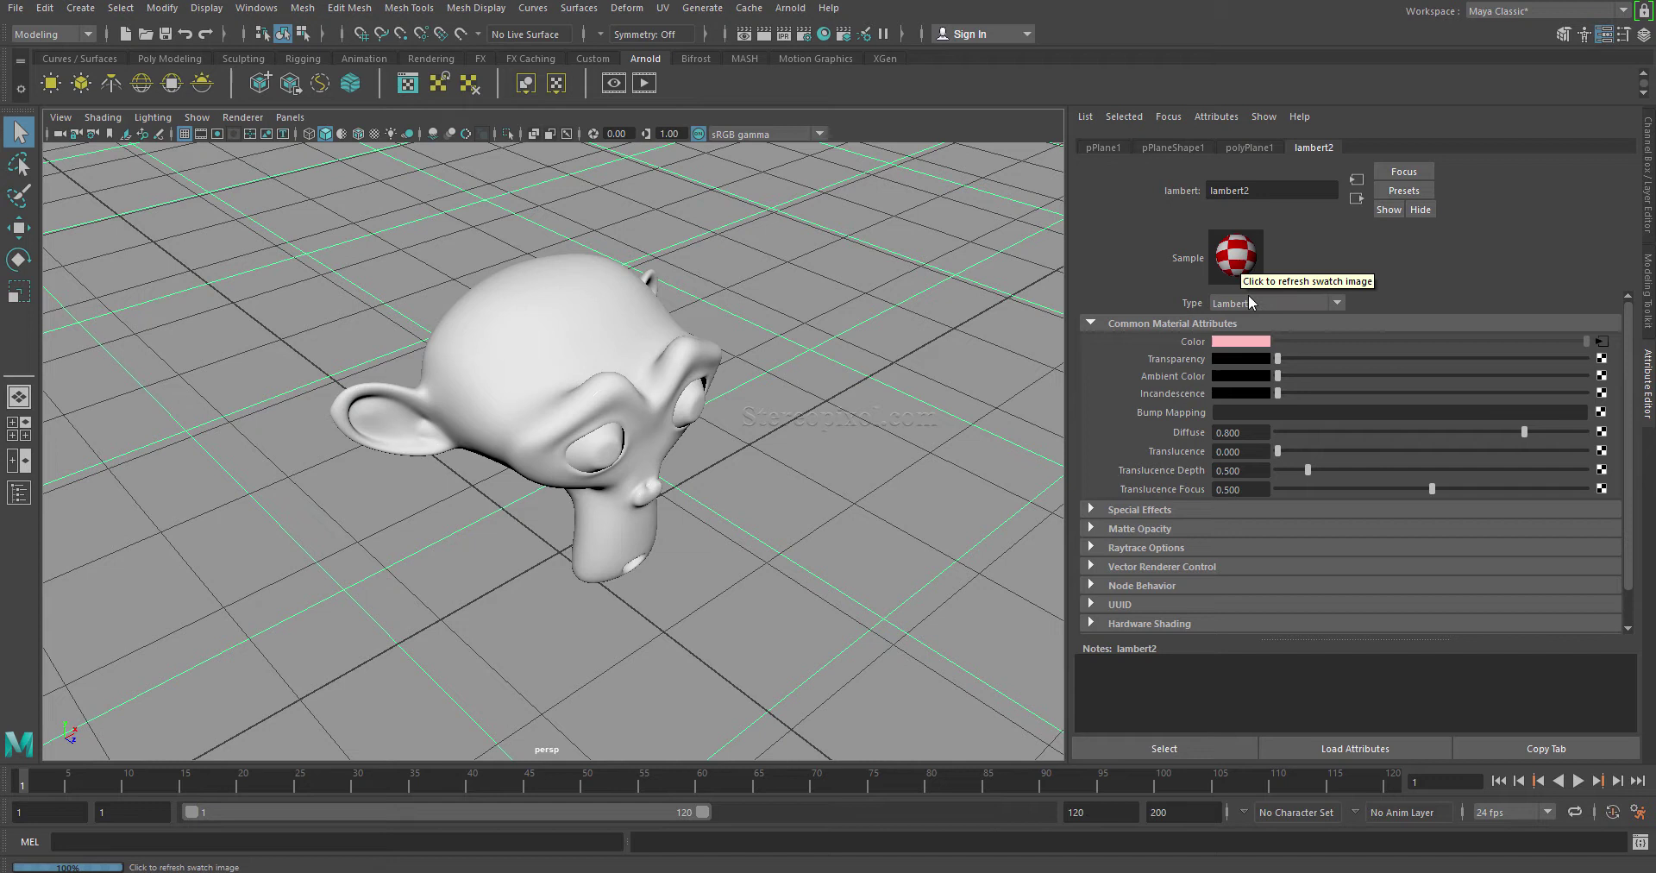
click(1602, 342)
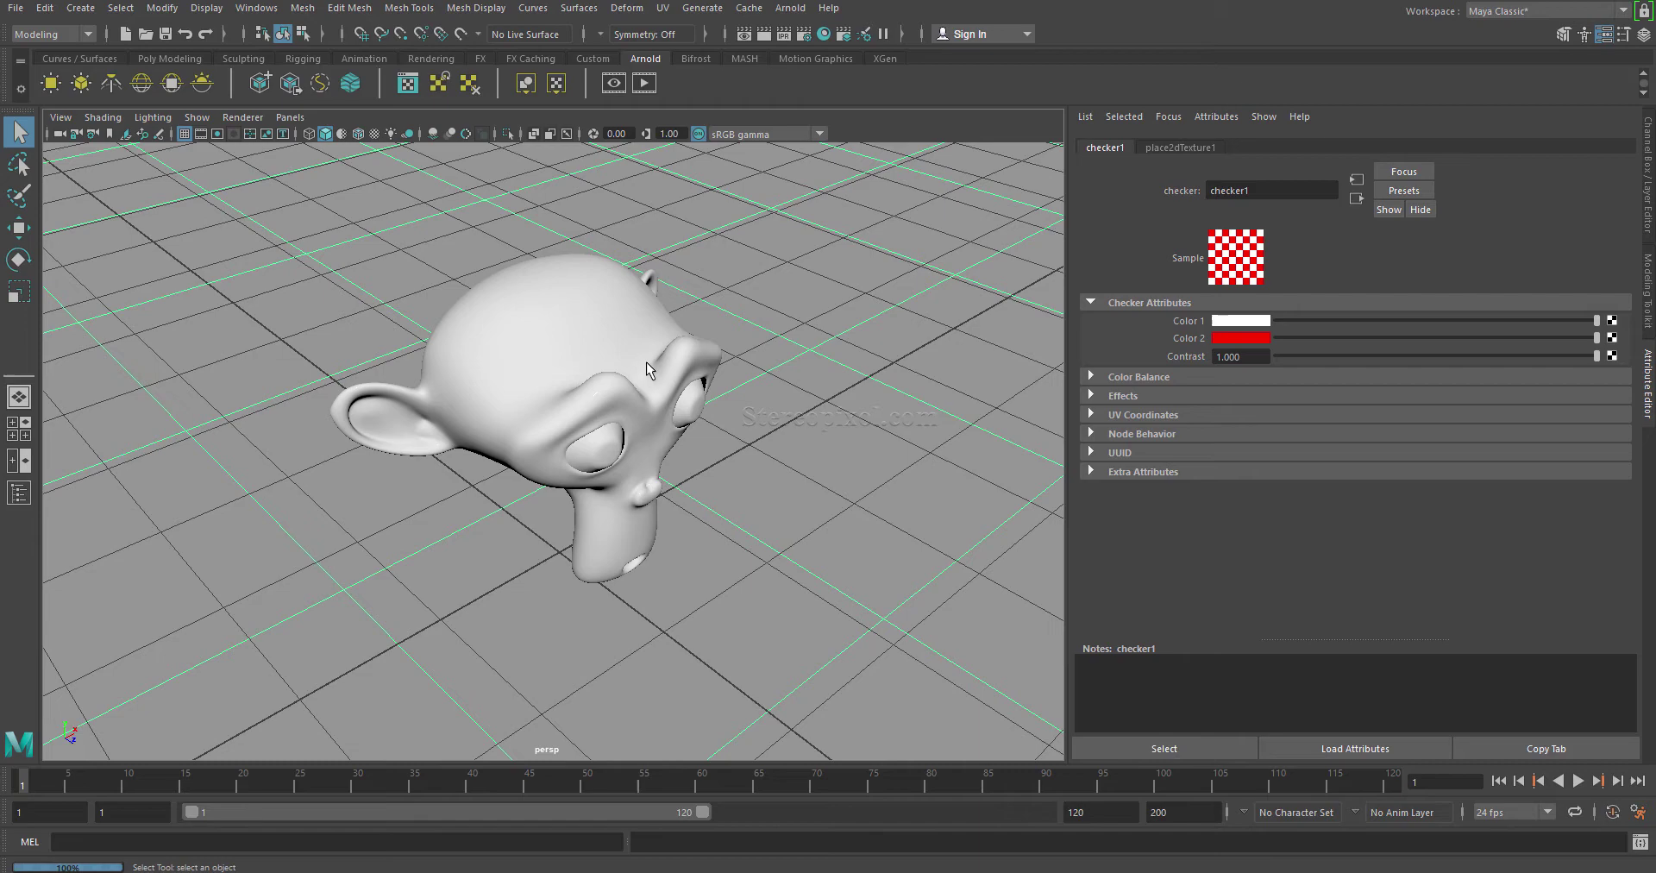
- Open the Hypershade, resize it, and reopen it via Windows > Rendering Editors, positioned to the right
click(825, 34)
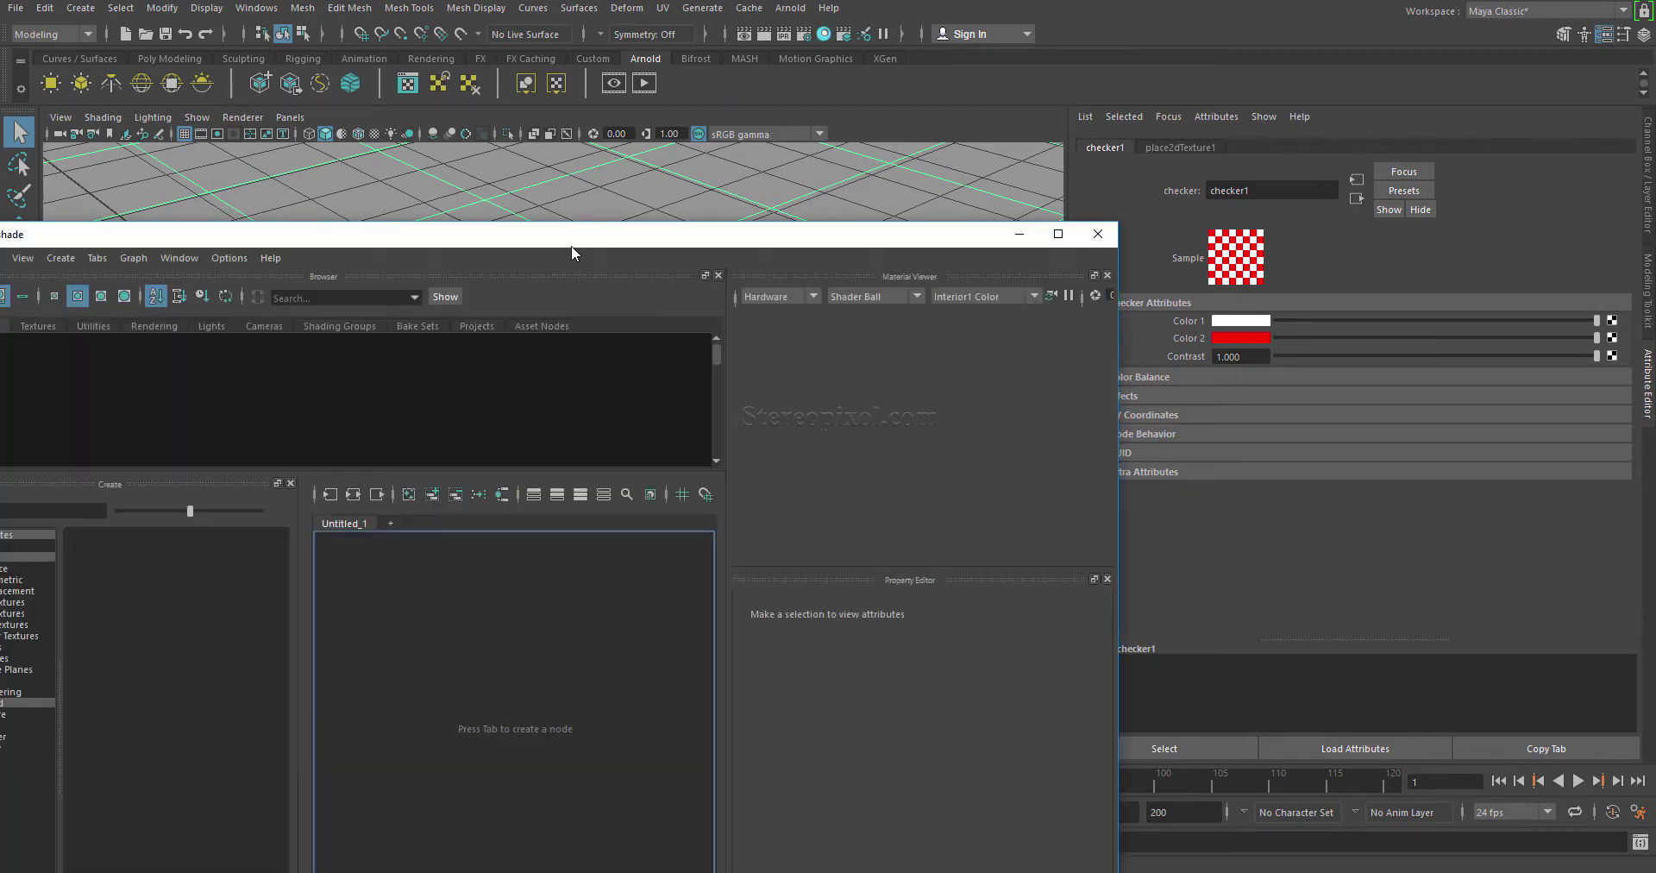
drag(572, 247, 1064, 123)
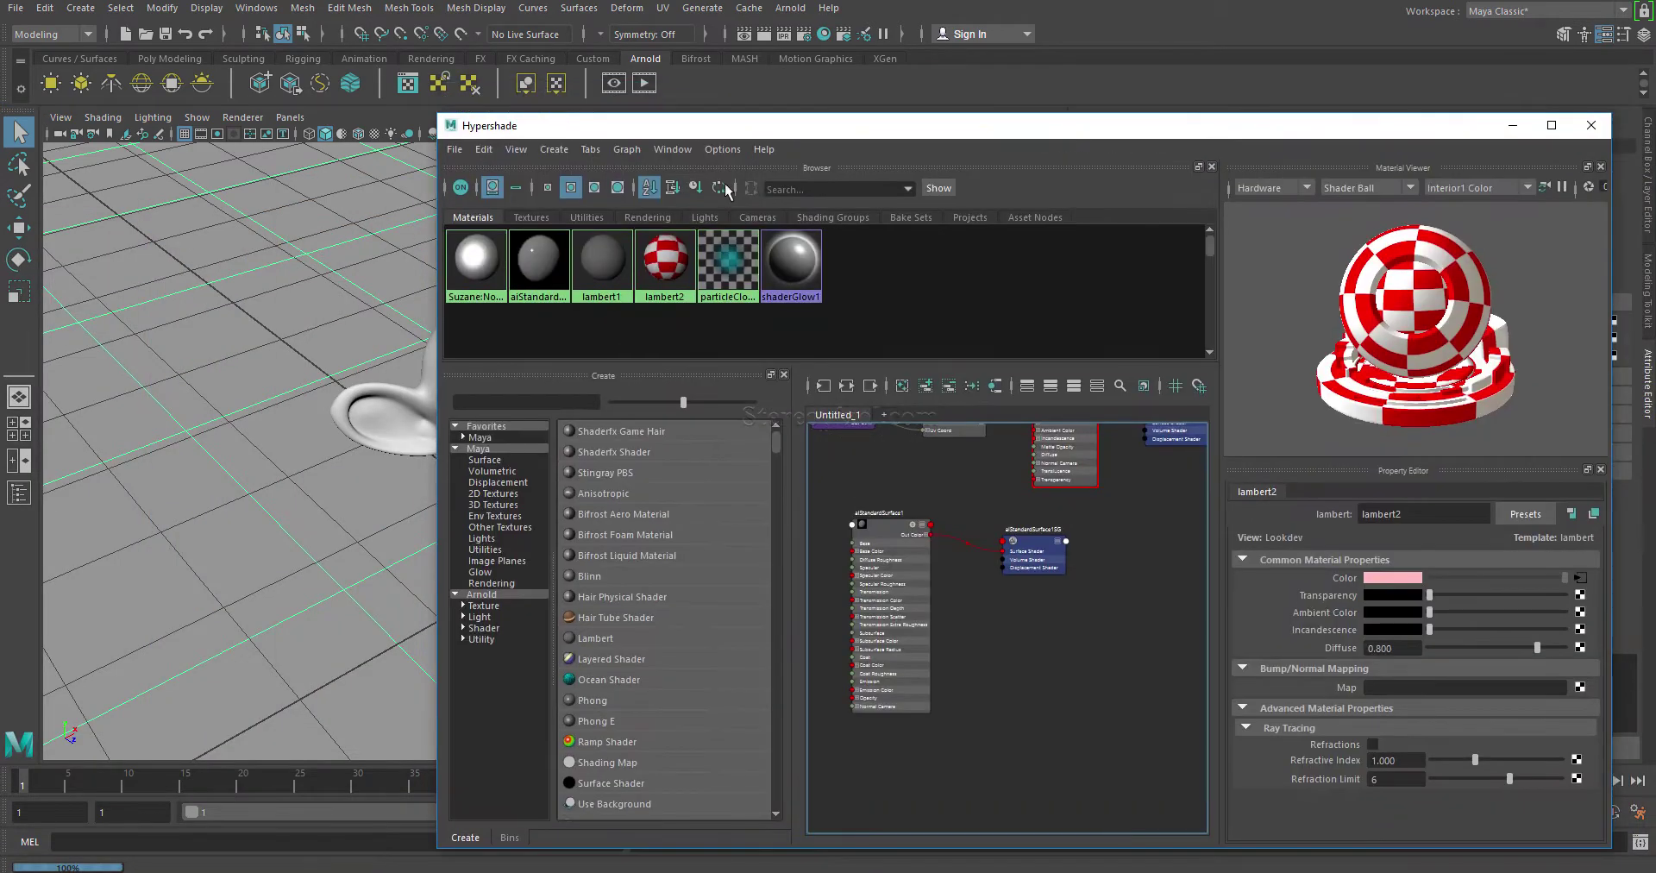
drag(438, 114, 591, 215)
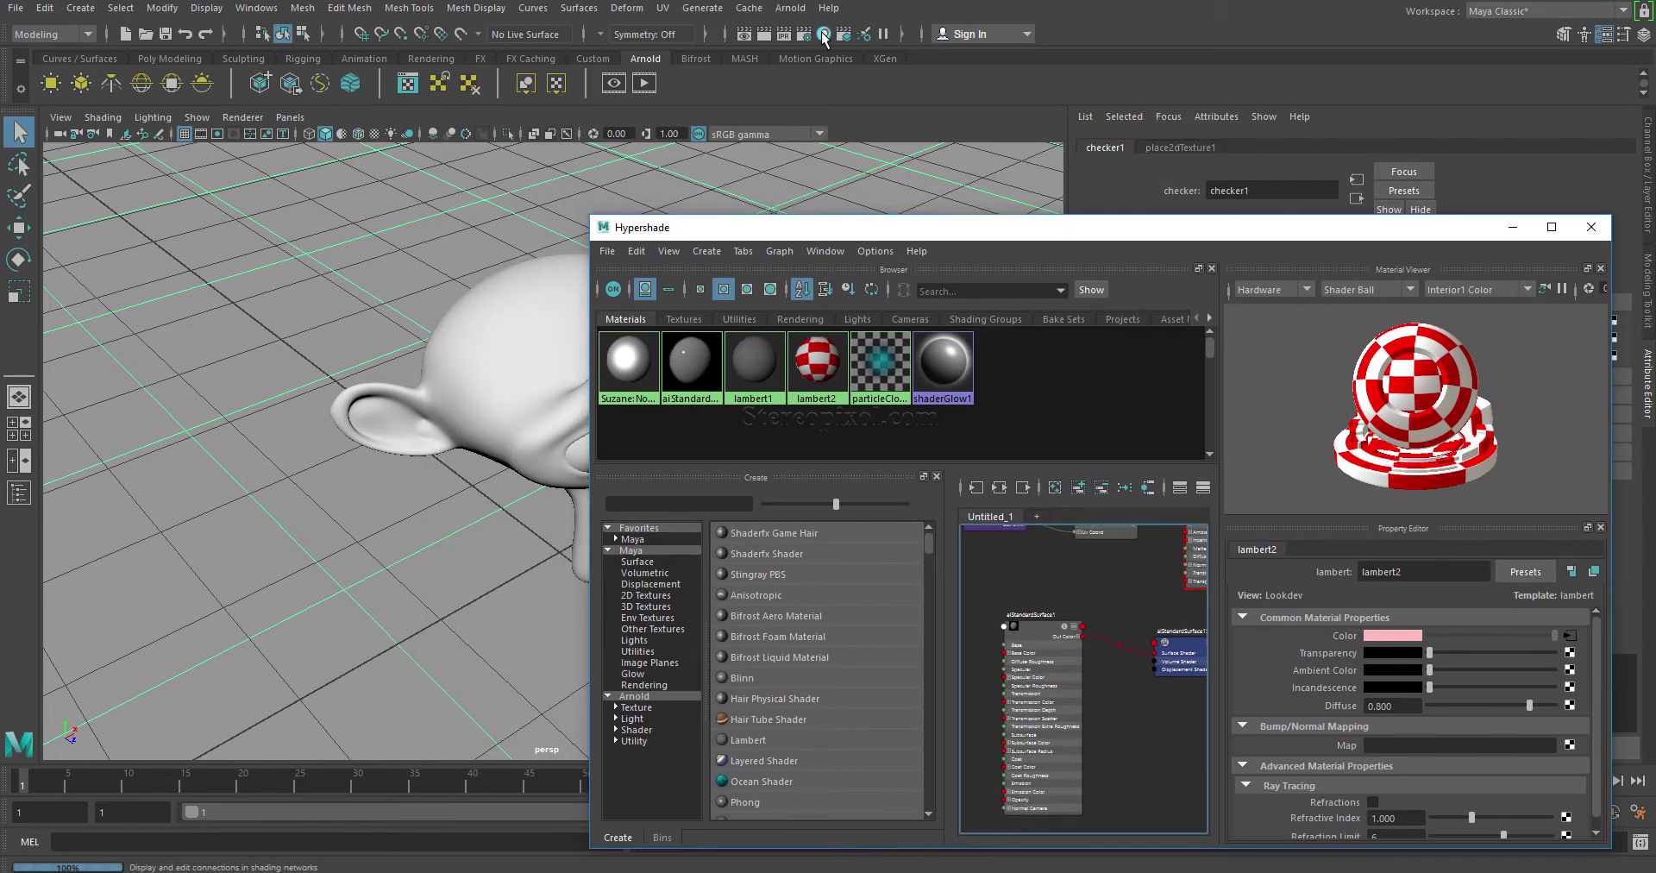
click(257, 8)
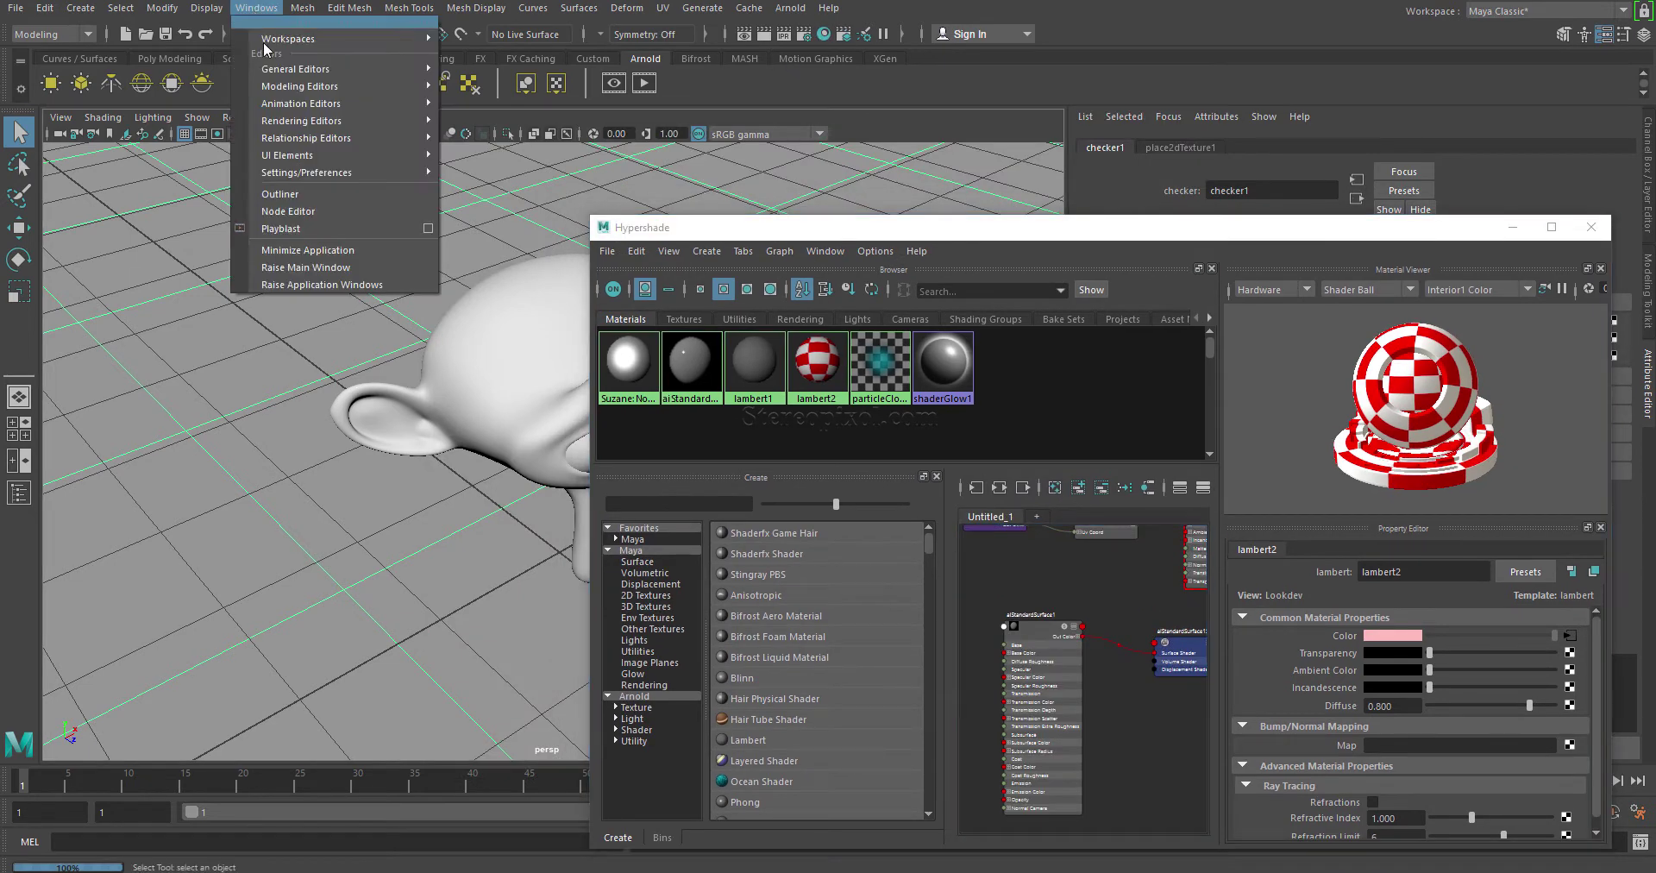
mouse_move(298, 120)
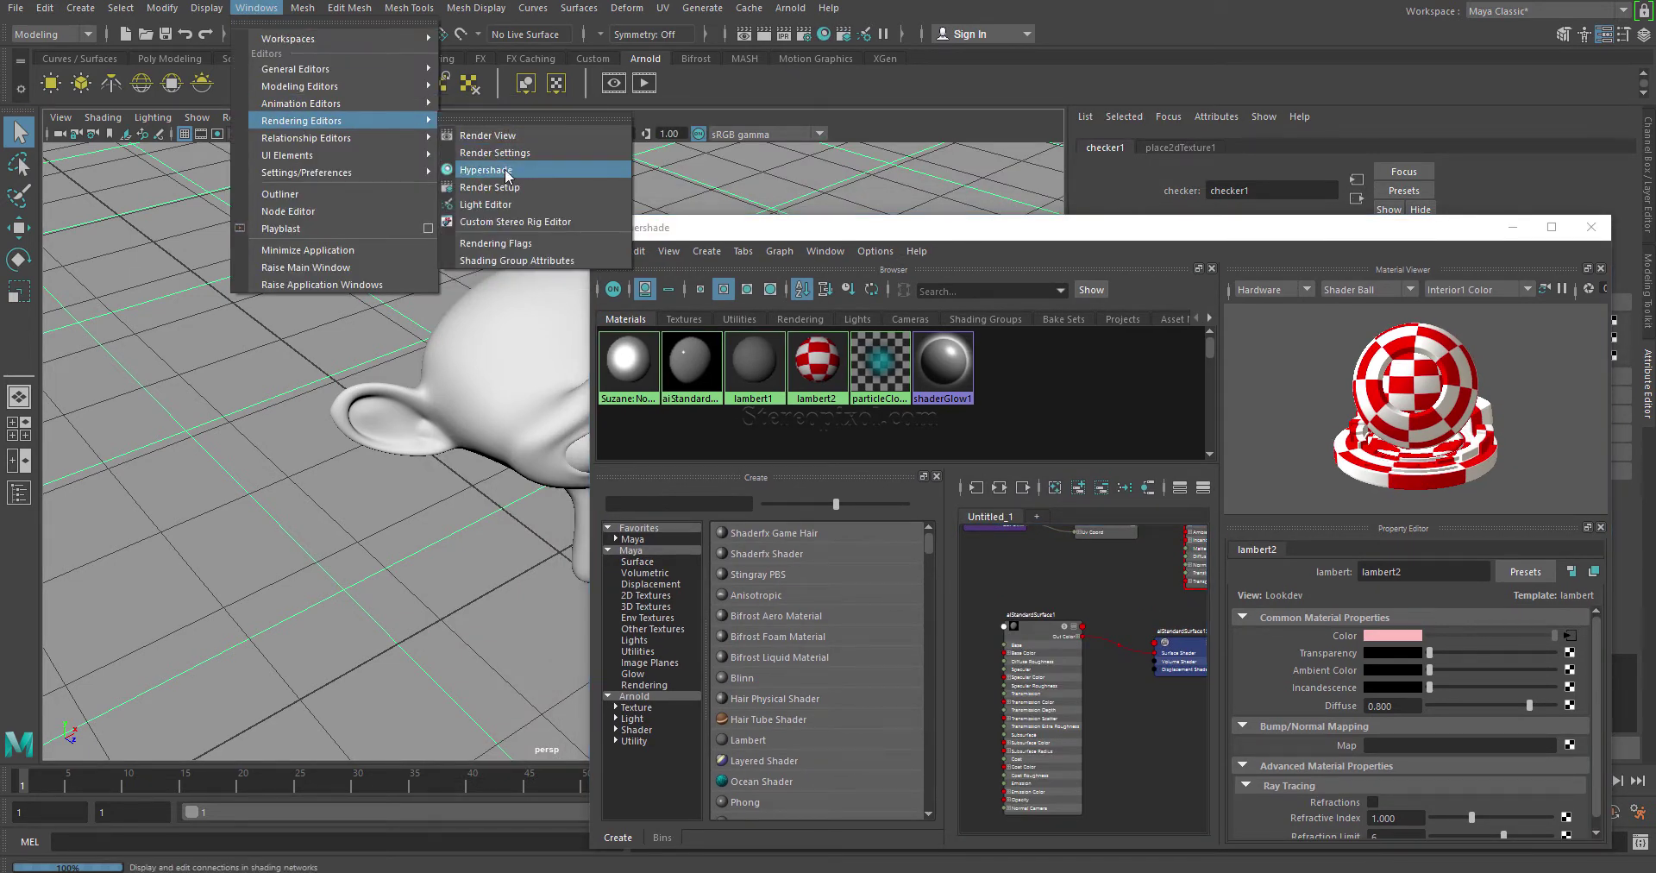
click(506, 170)
drag(883, 236, 957, 156)
click(765, 281)
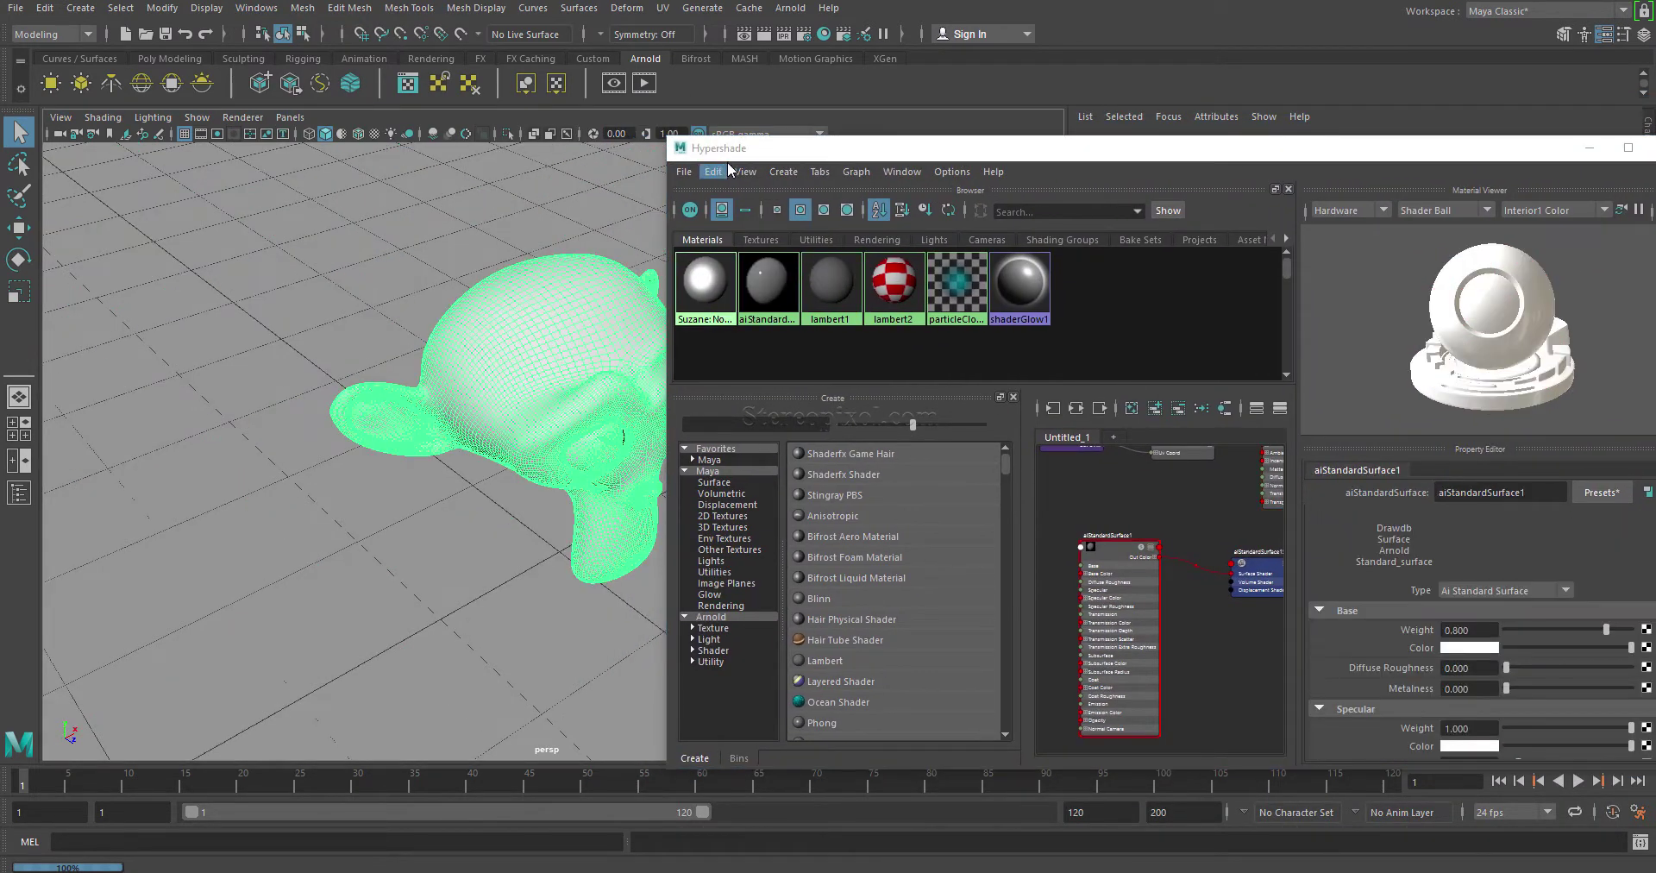
drag(745, 156, 790, 171)
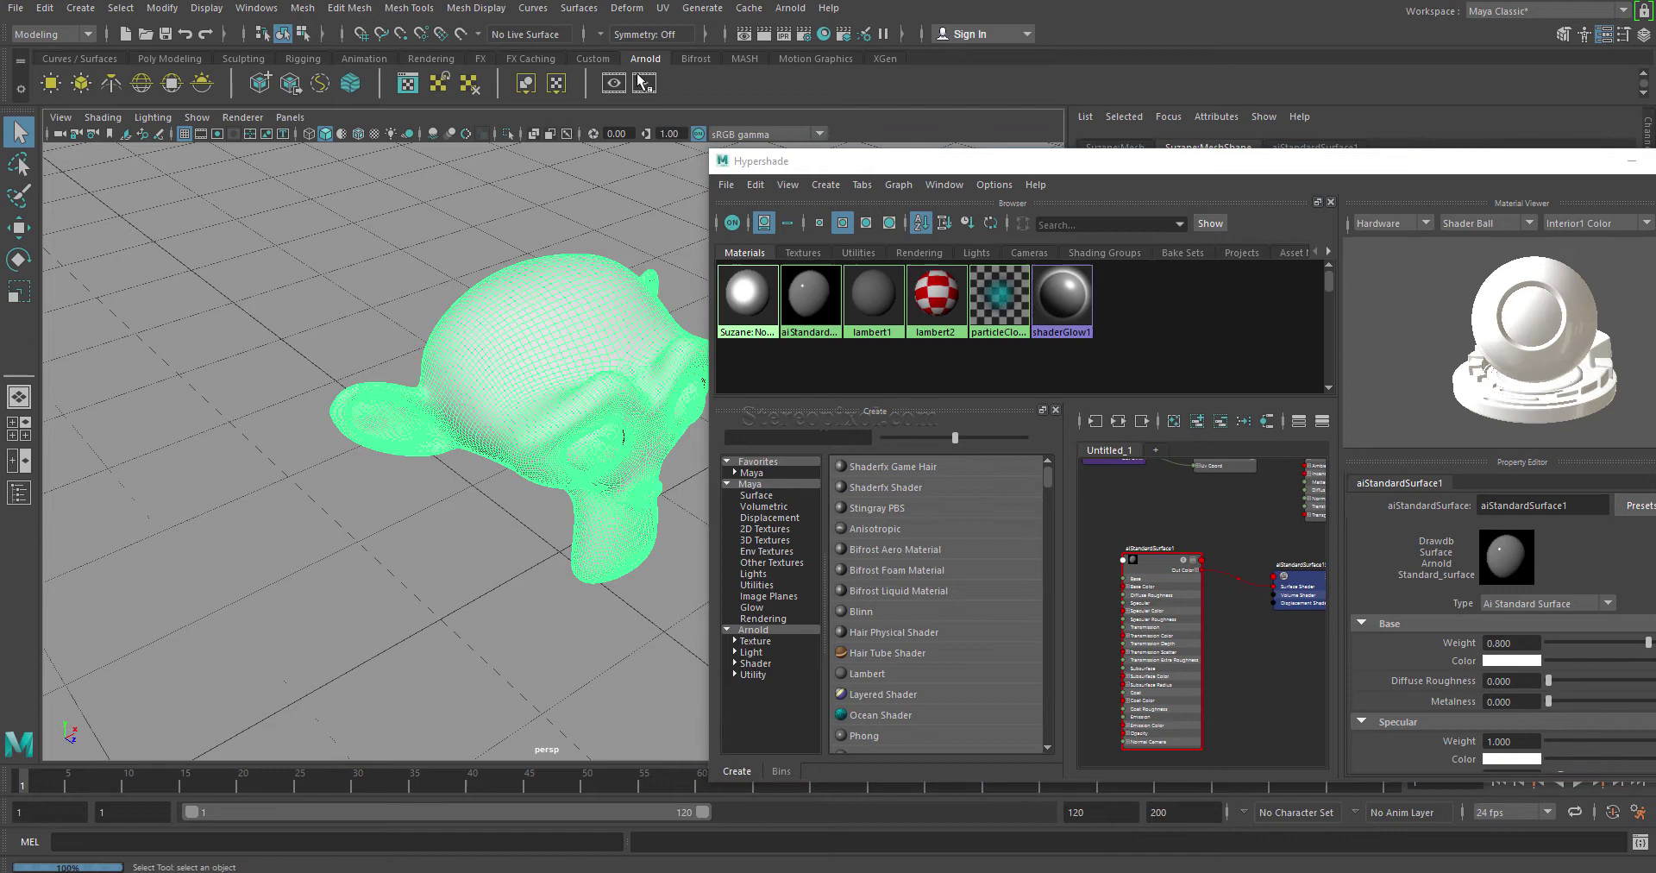
- Render with Arnold, minimise the Hypershade, and place the RenderView beside the monkey
click(646, 85)
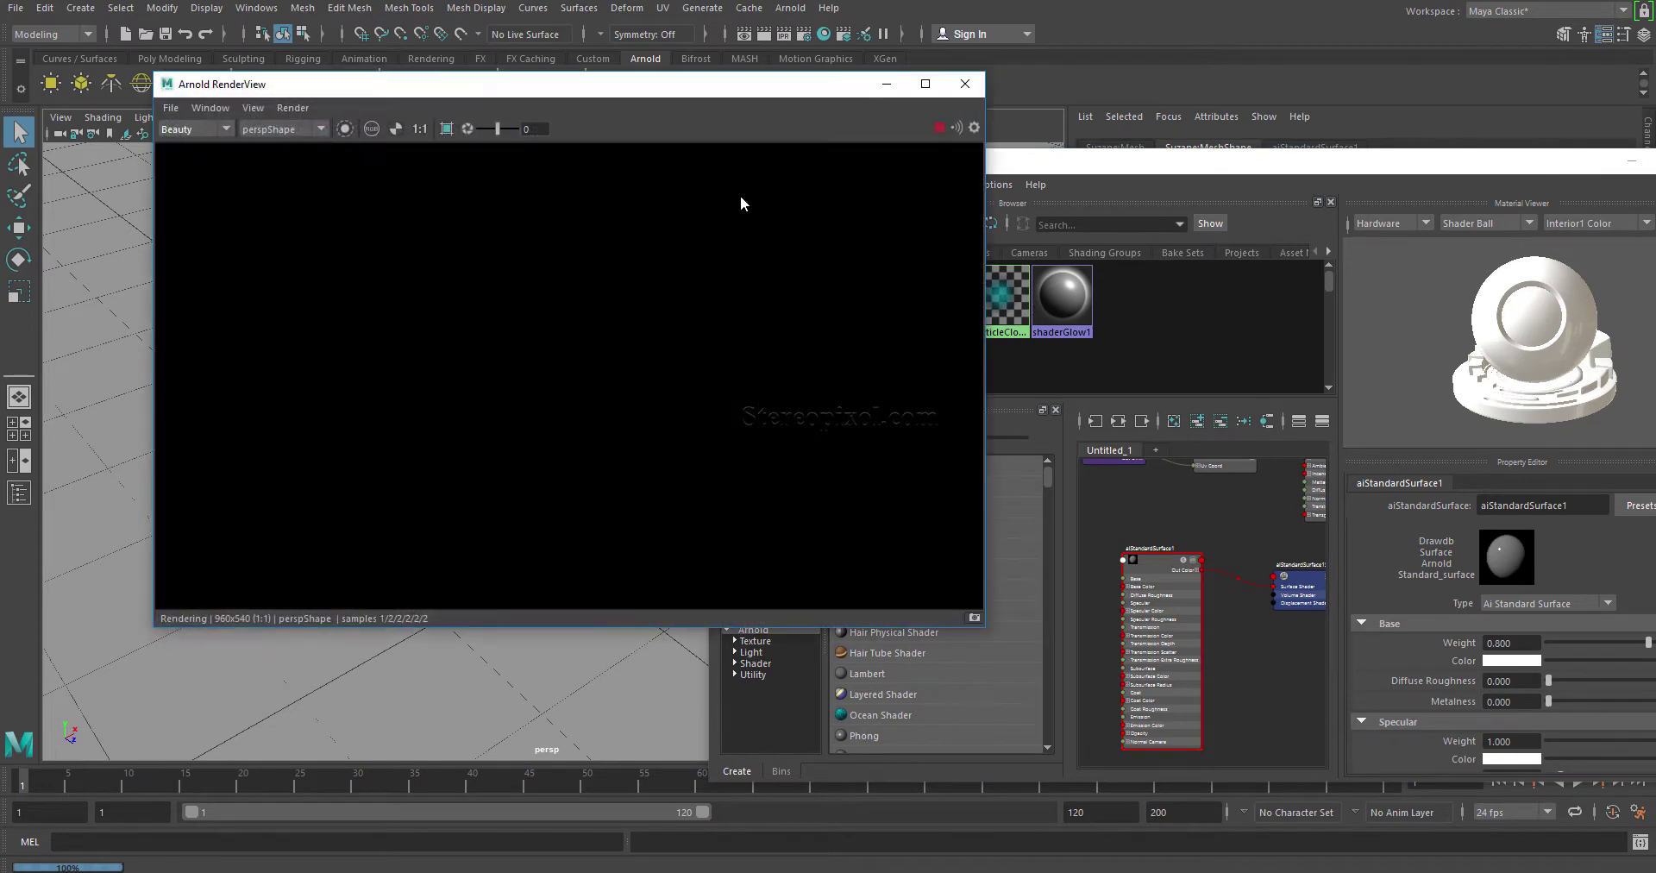
drag(806, 84, 780, 172)
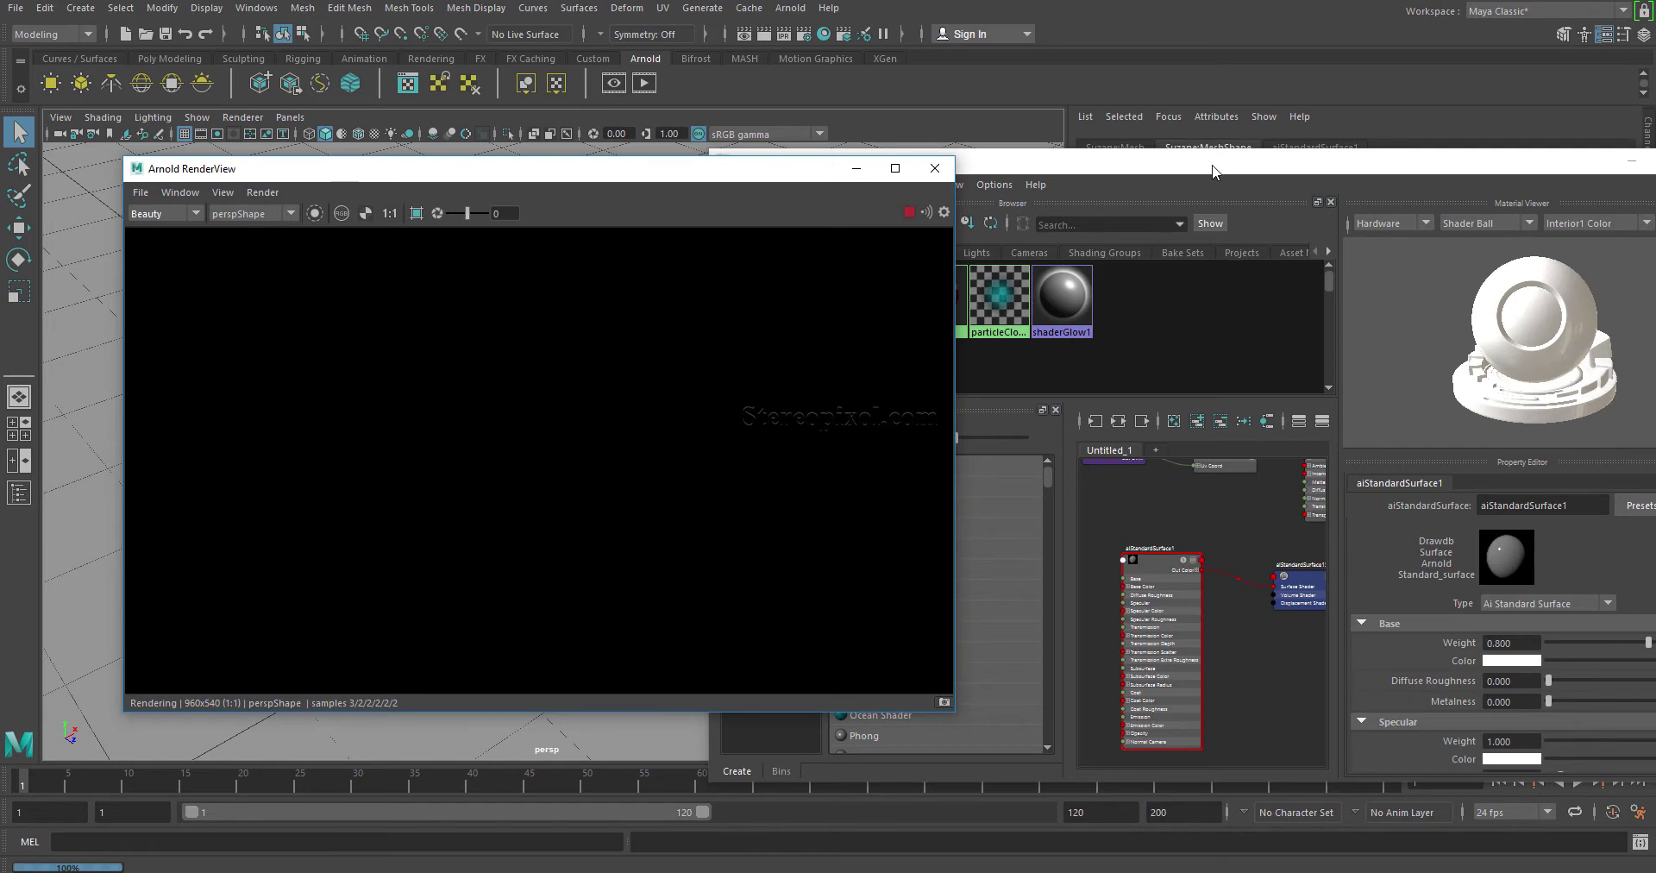
click(1219, 168)
click(1390, 186)
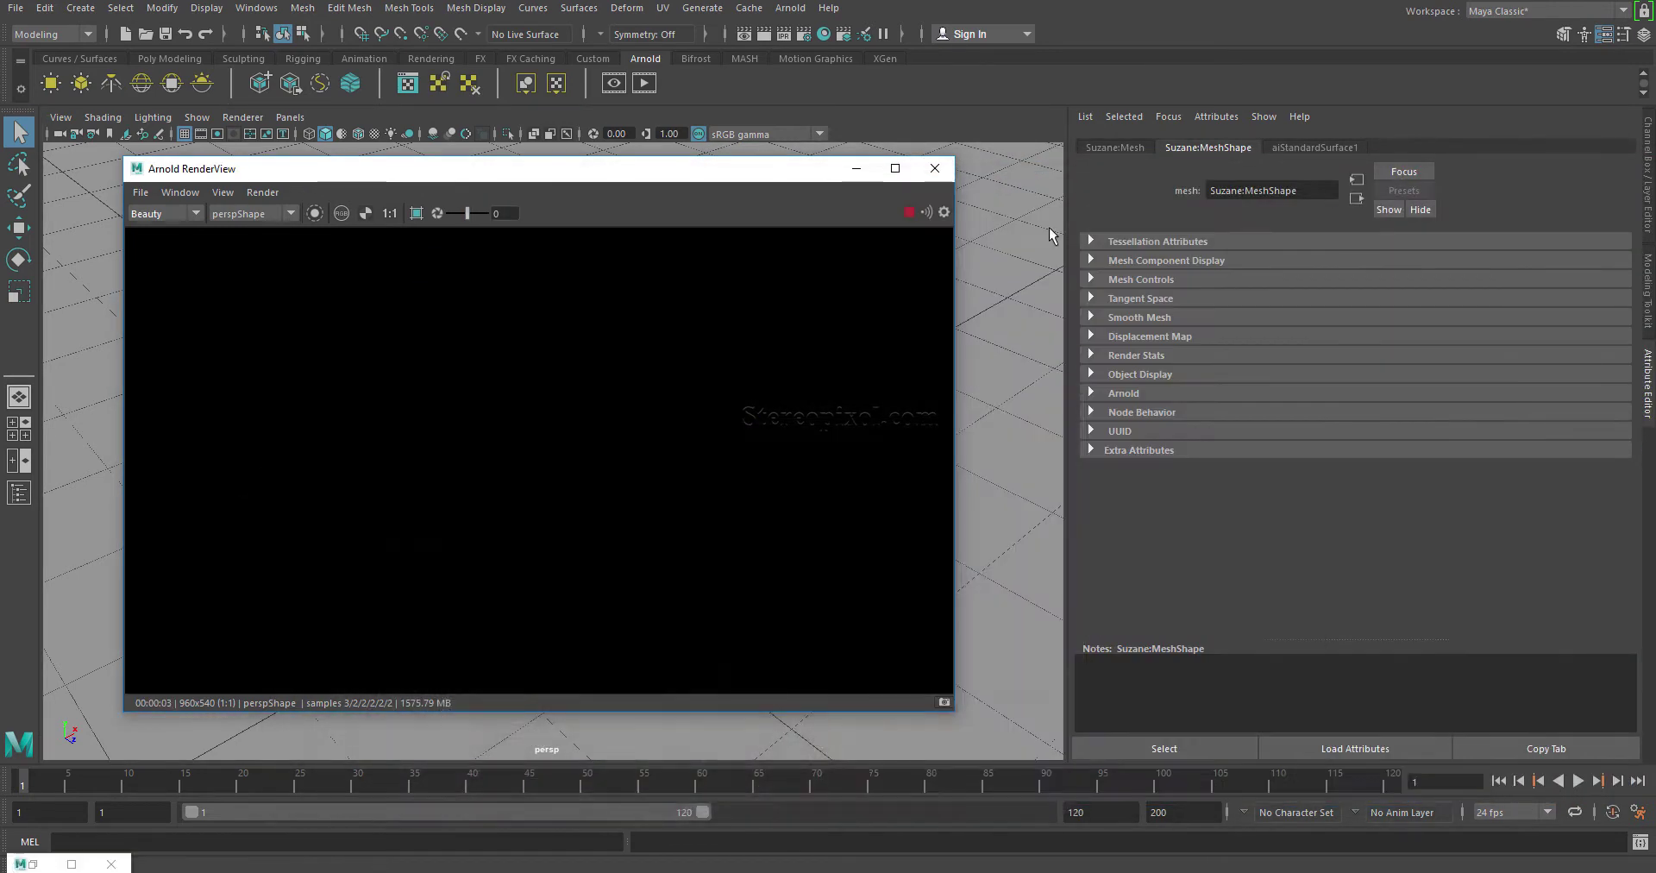
drag(584, 182, 1152, 157)
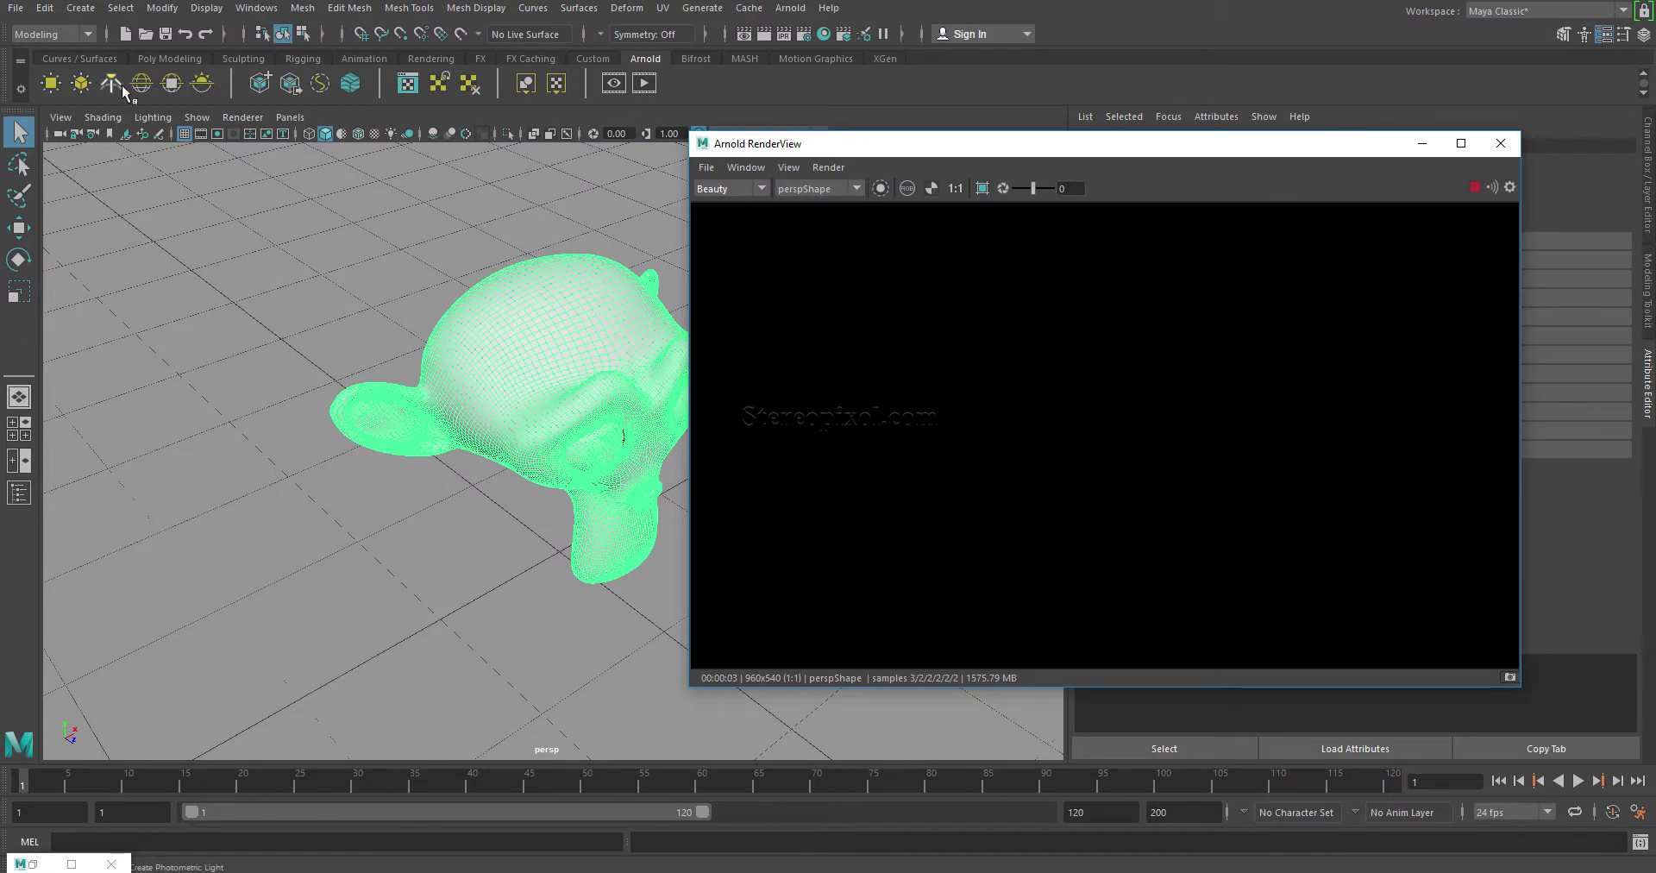
- Add a directional light to the scene
click(86, 8)
mouse_move(115, 104)
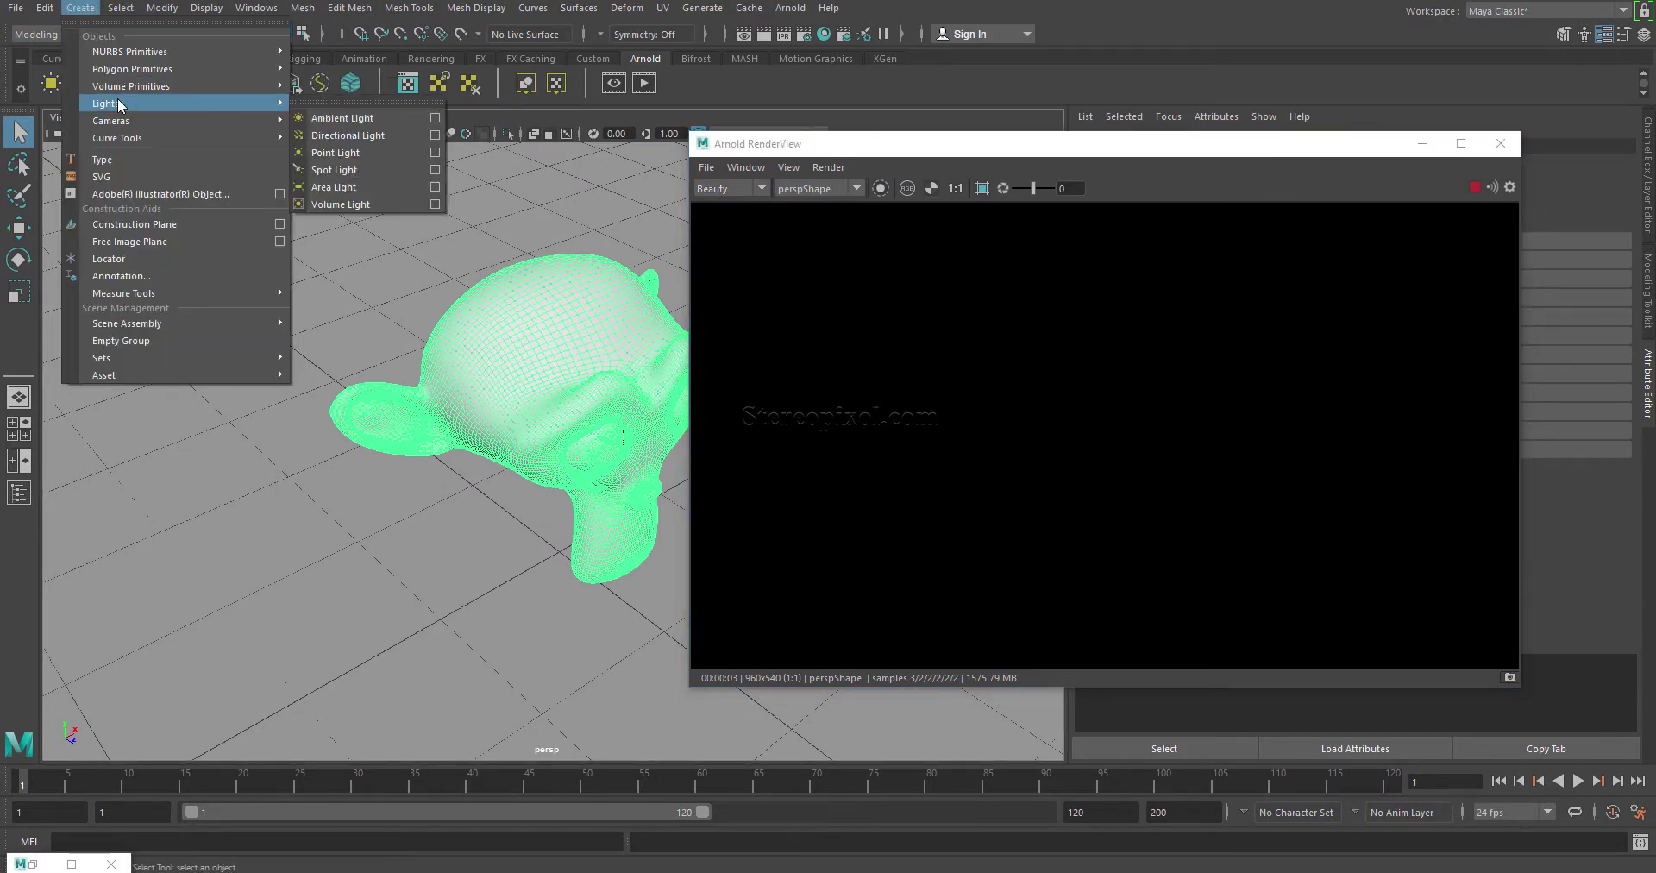
click(384, 136)
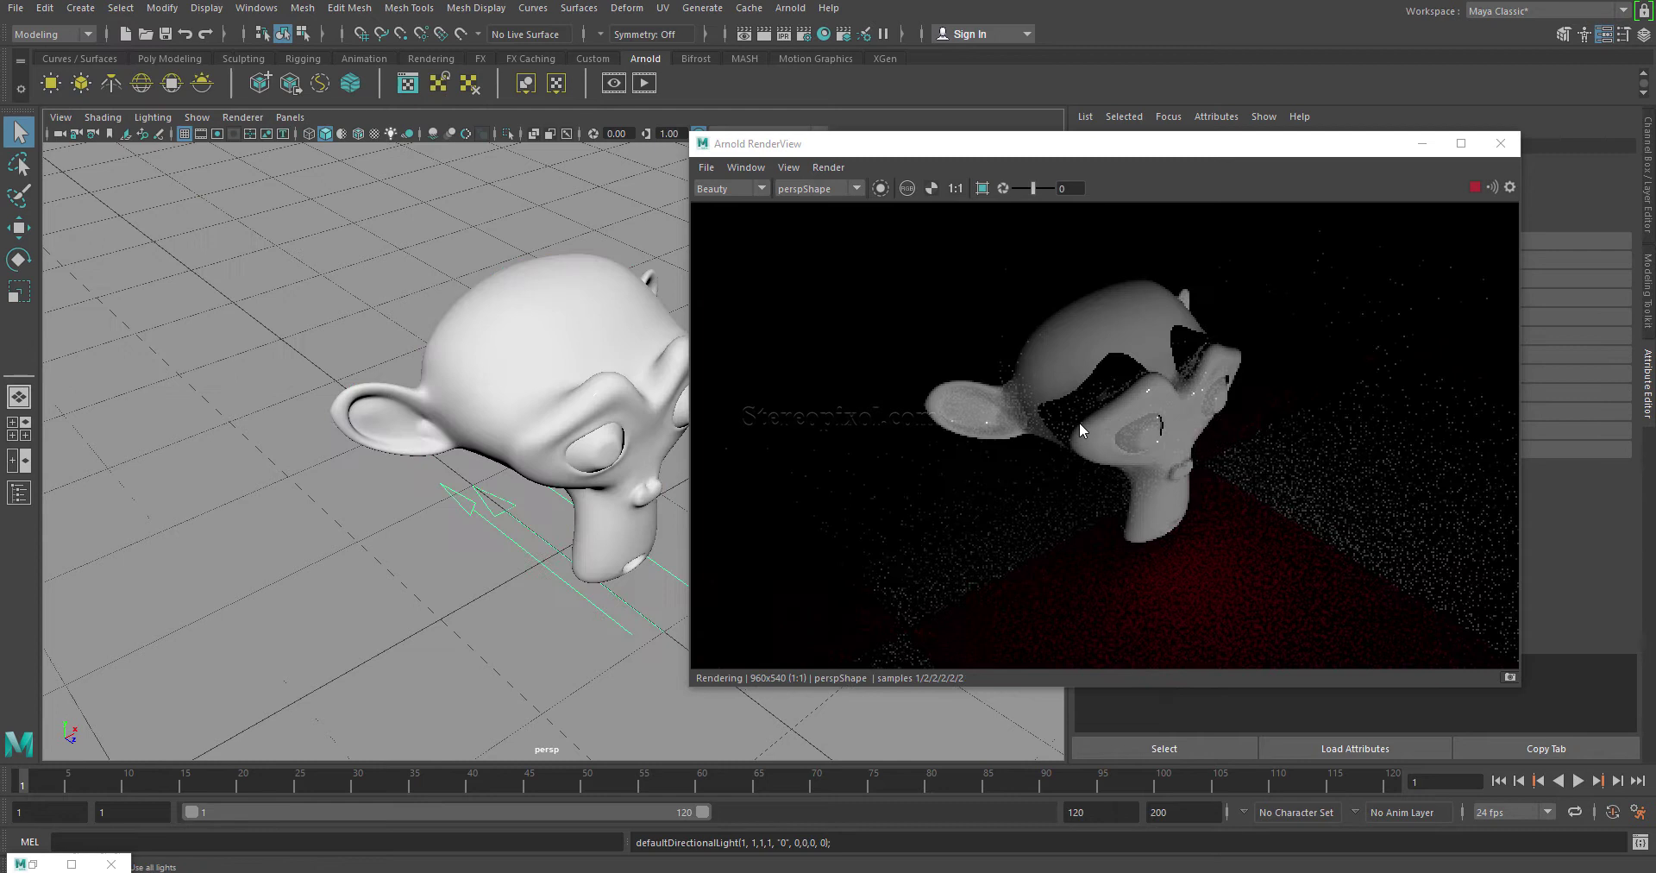
drag(990, 149, 1202, 104)
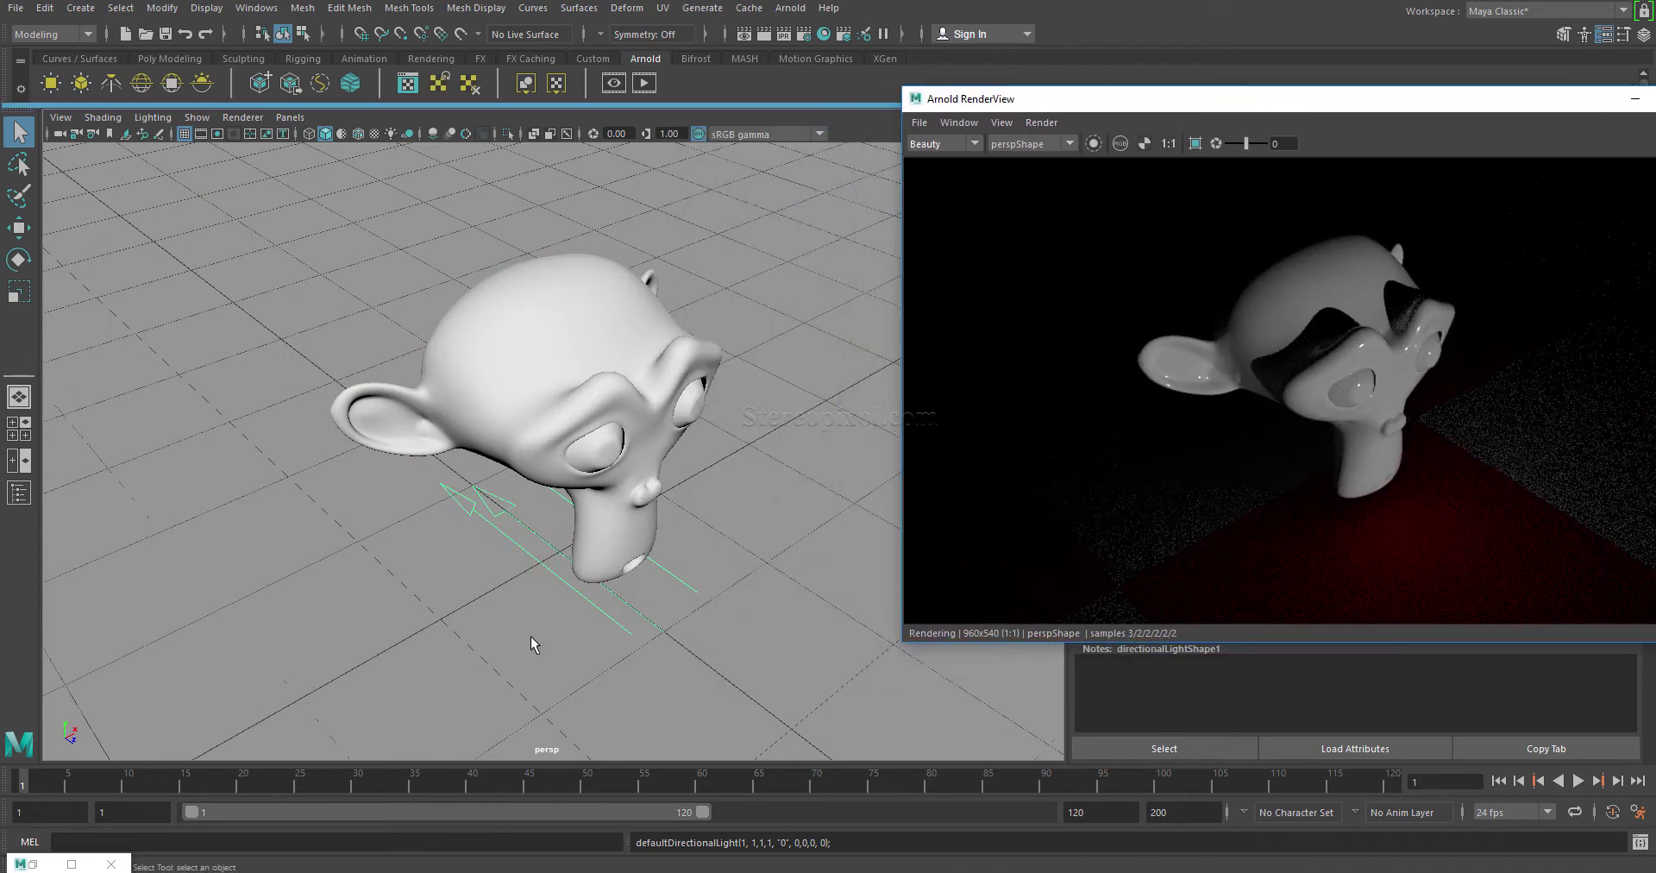
- Move and rotate the directional light down-right, then undock the Arnold RenderView as a floating window
key(w)
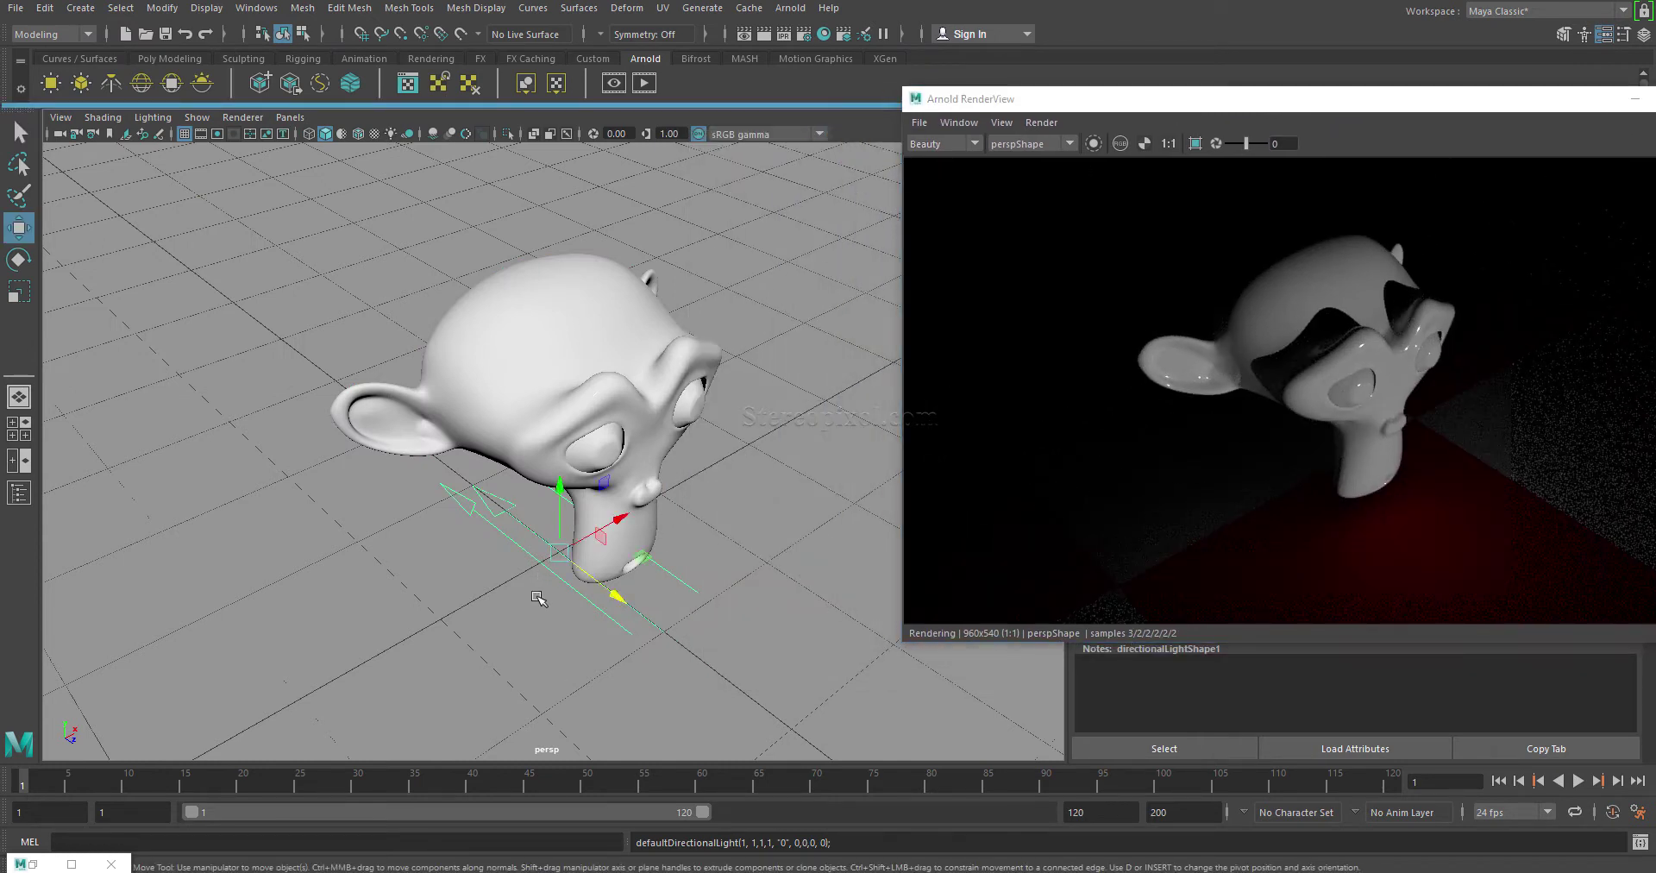
drag(614, 595, 682, 642)
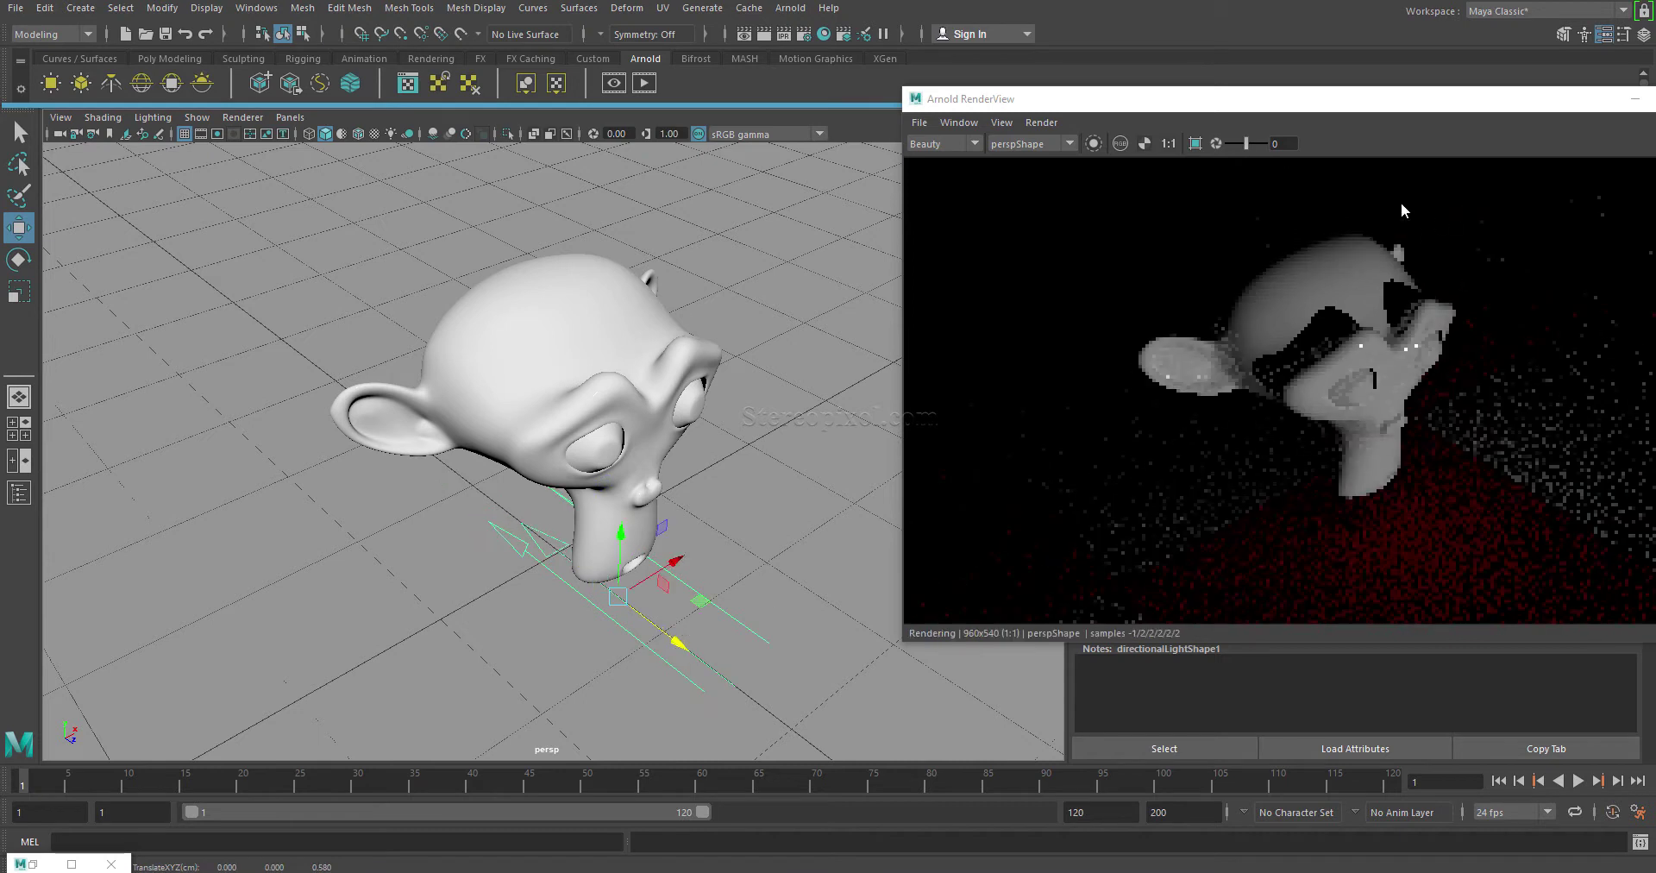
drag(1453, 107, 1171, 107)
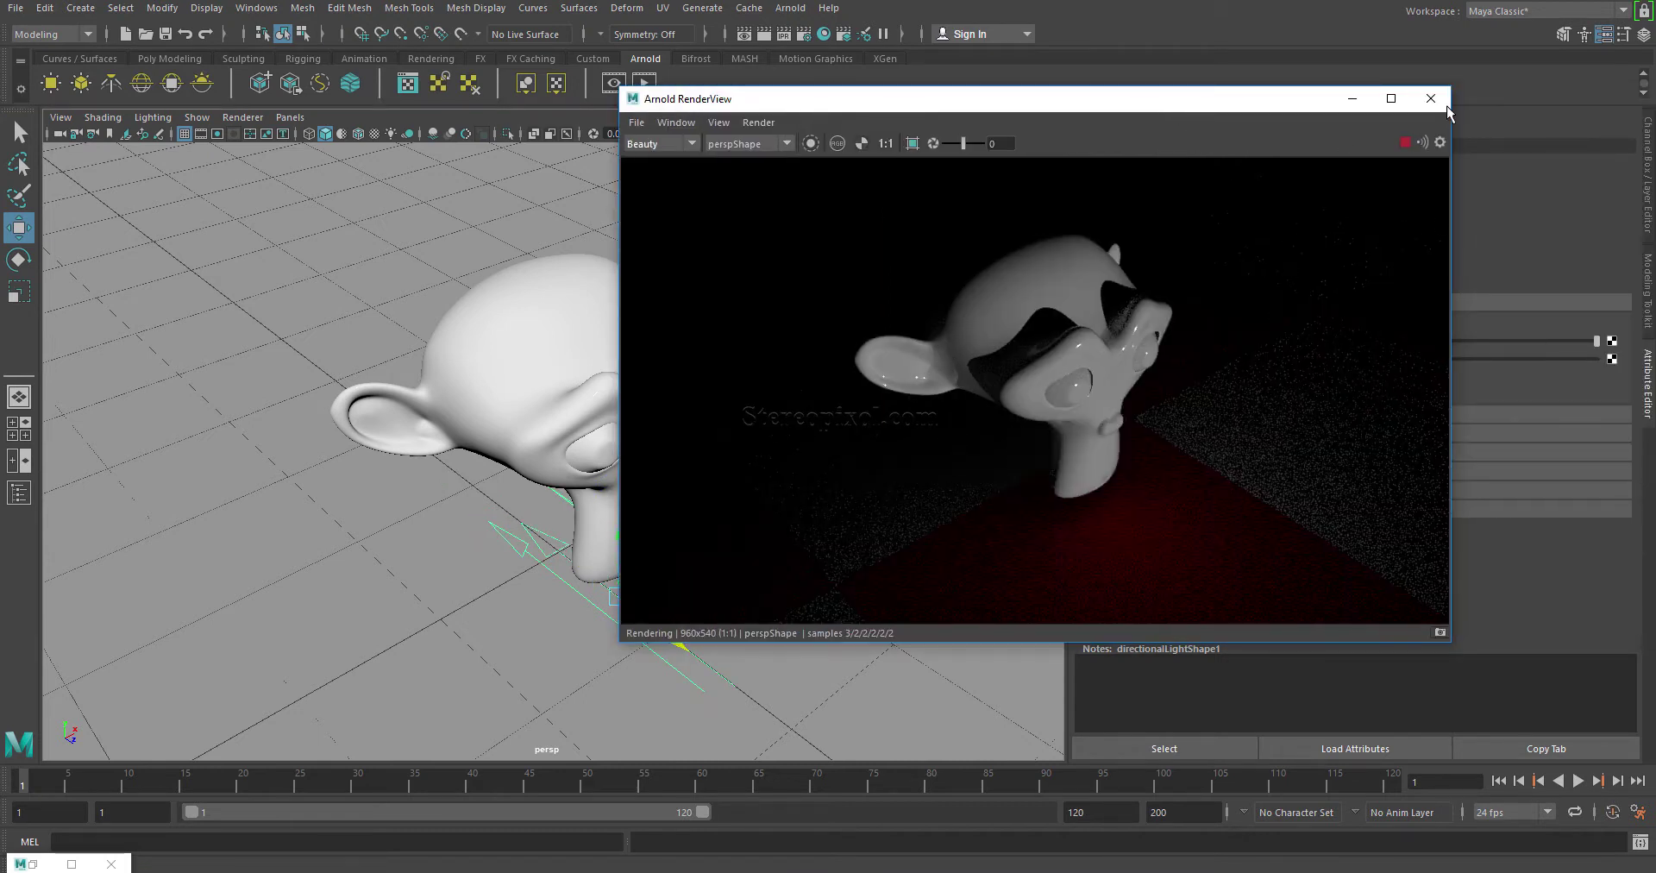
drag(1046, 98, 1415, 38)
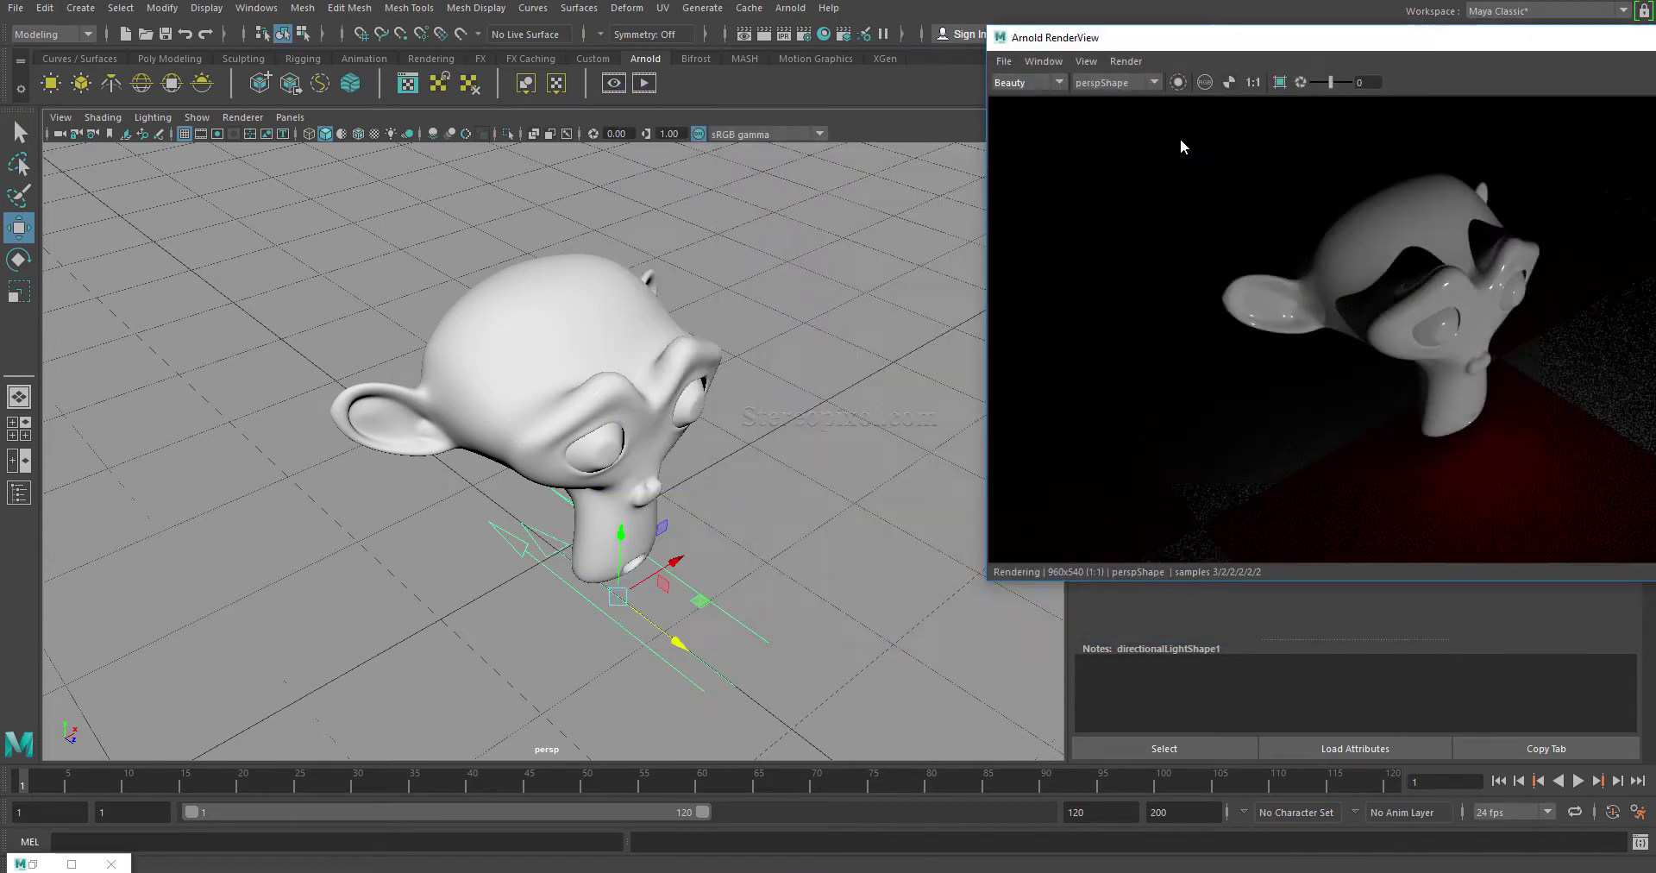
drag(676, 645, 820, 742)
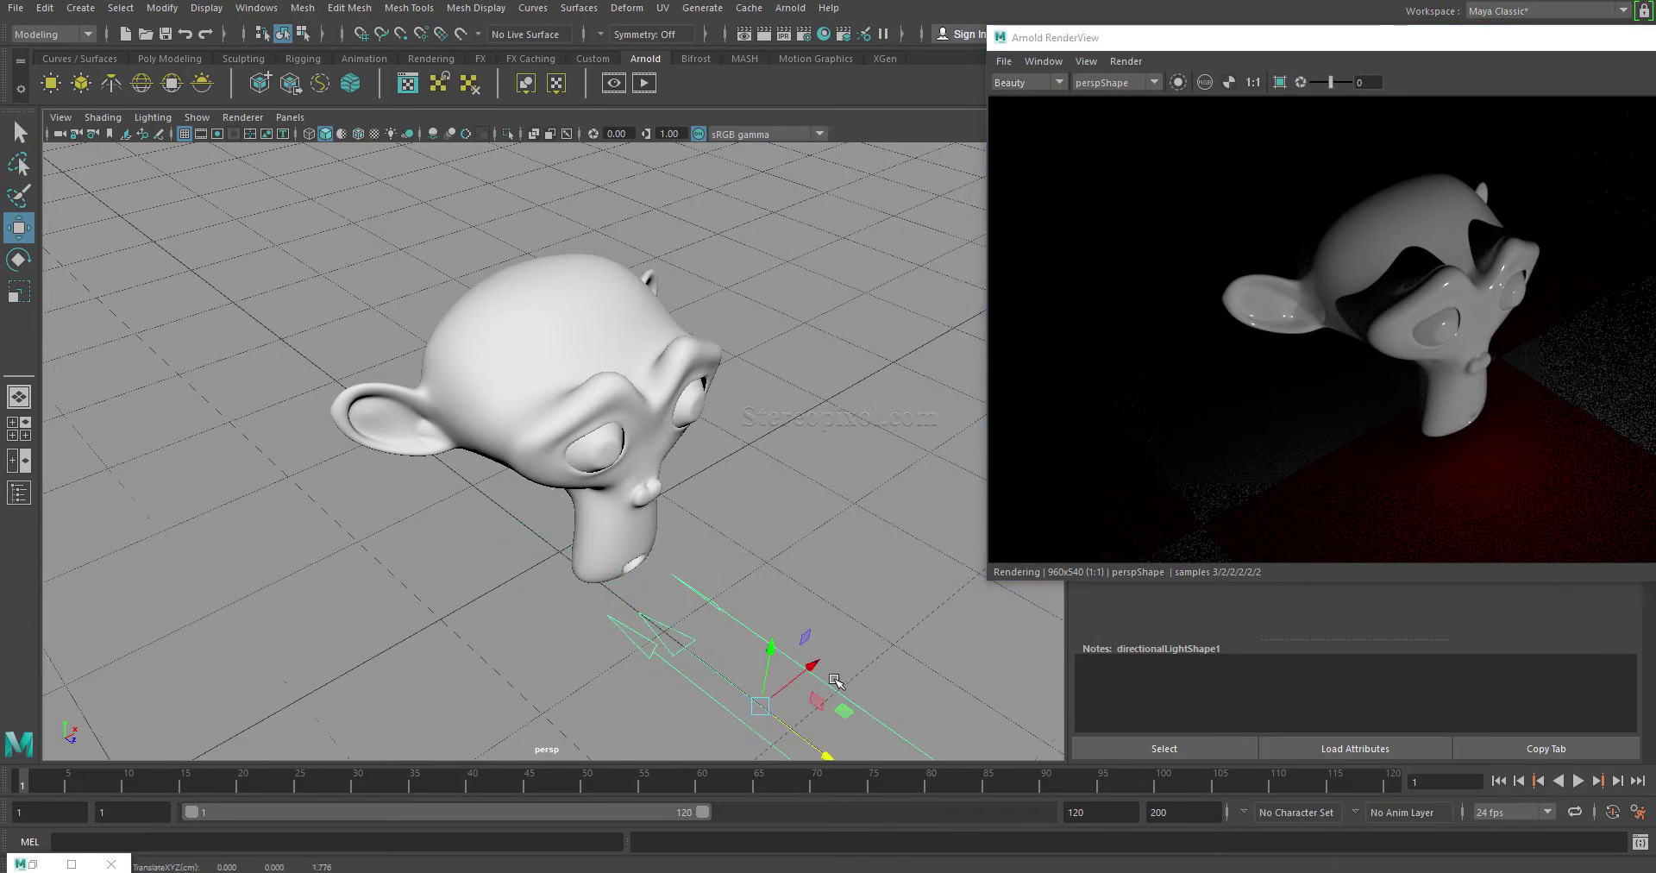
key(e)
drag(806, 677, 767, 663)
key(w)
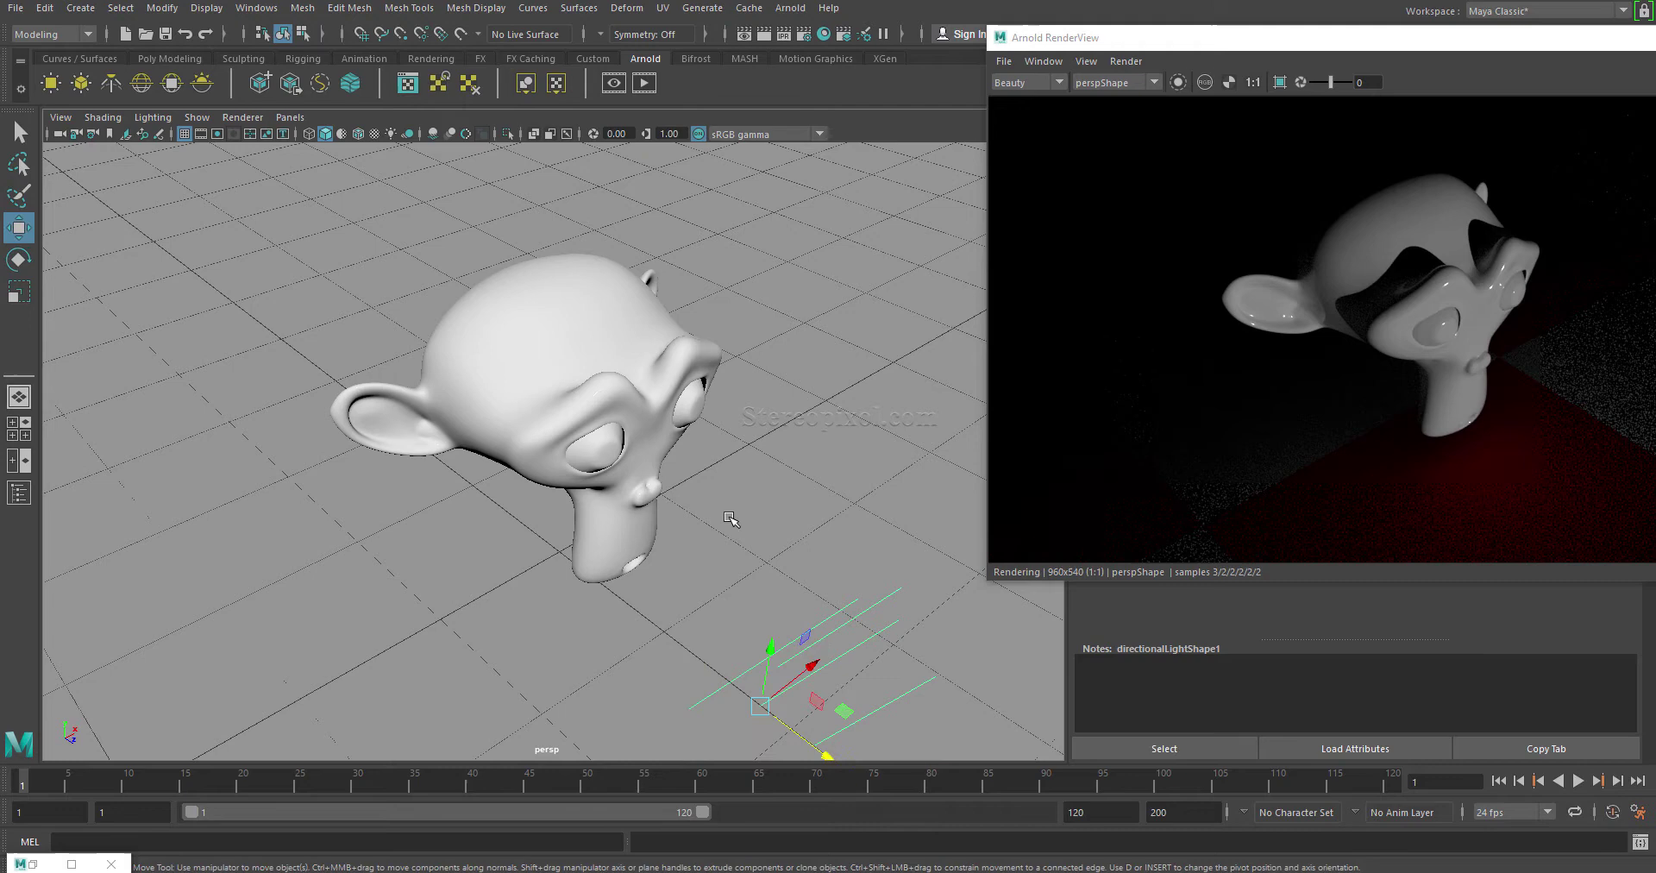
alt+middle_drag(728, 517, 709, 526)
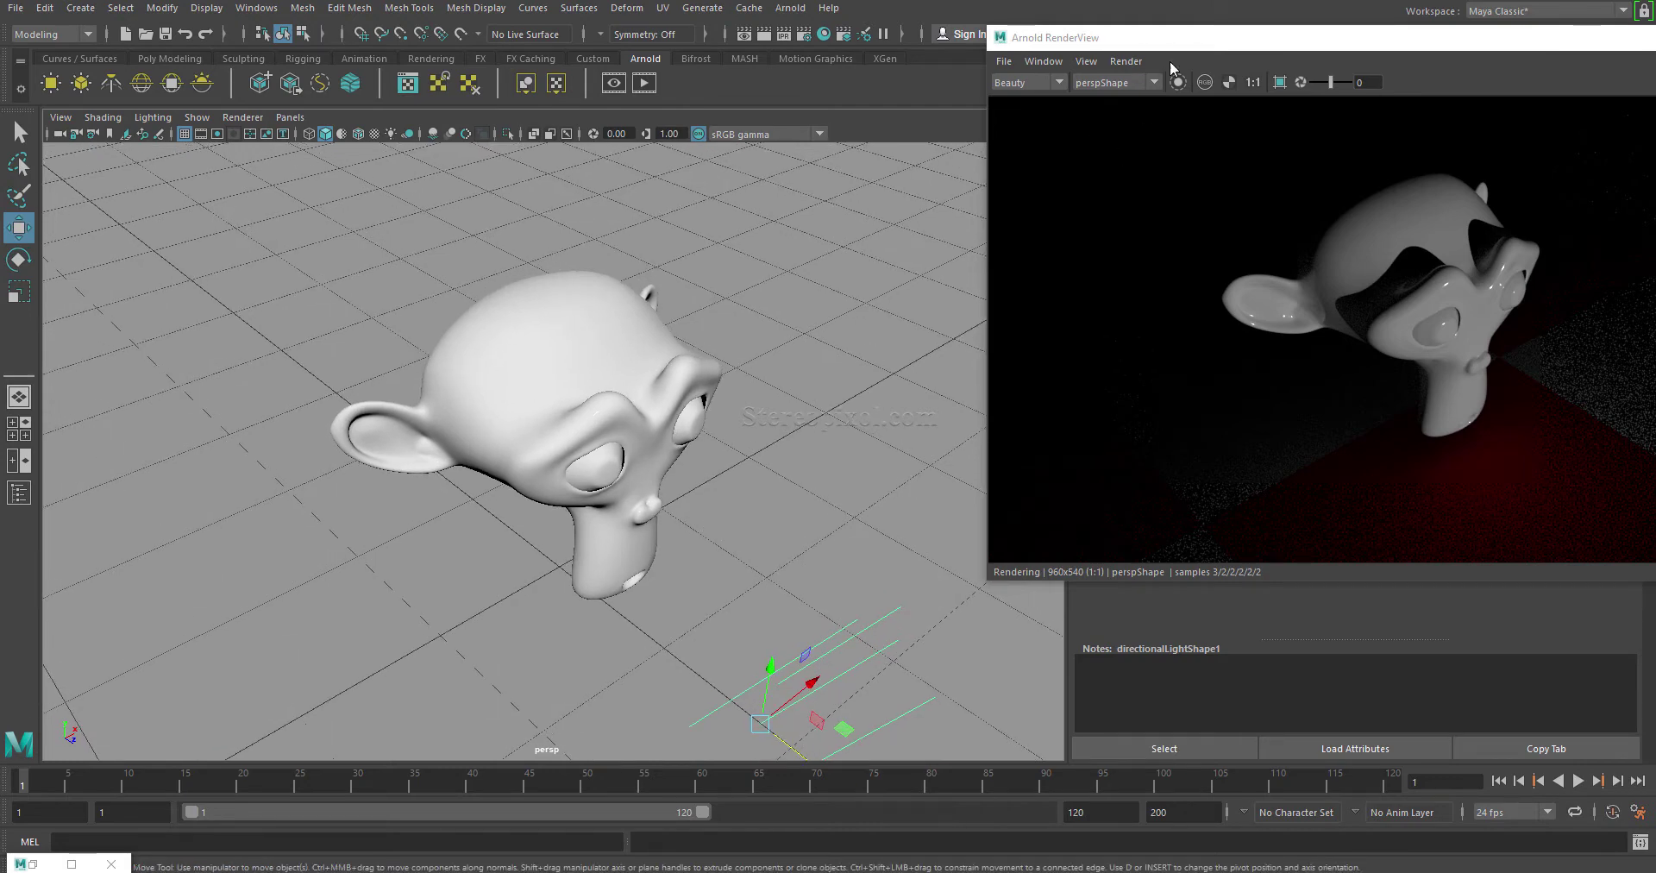
drag(1189, 40, 907, 119)
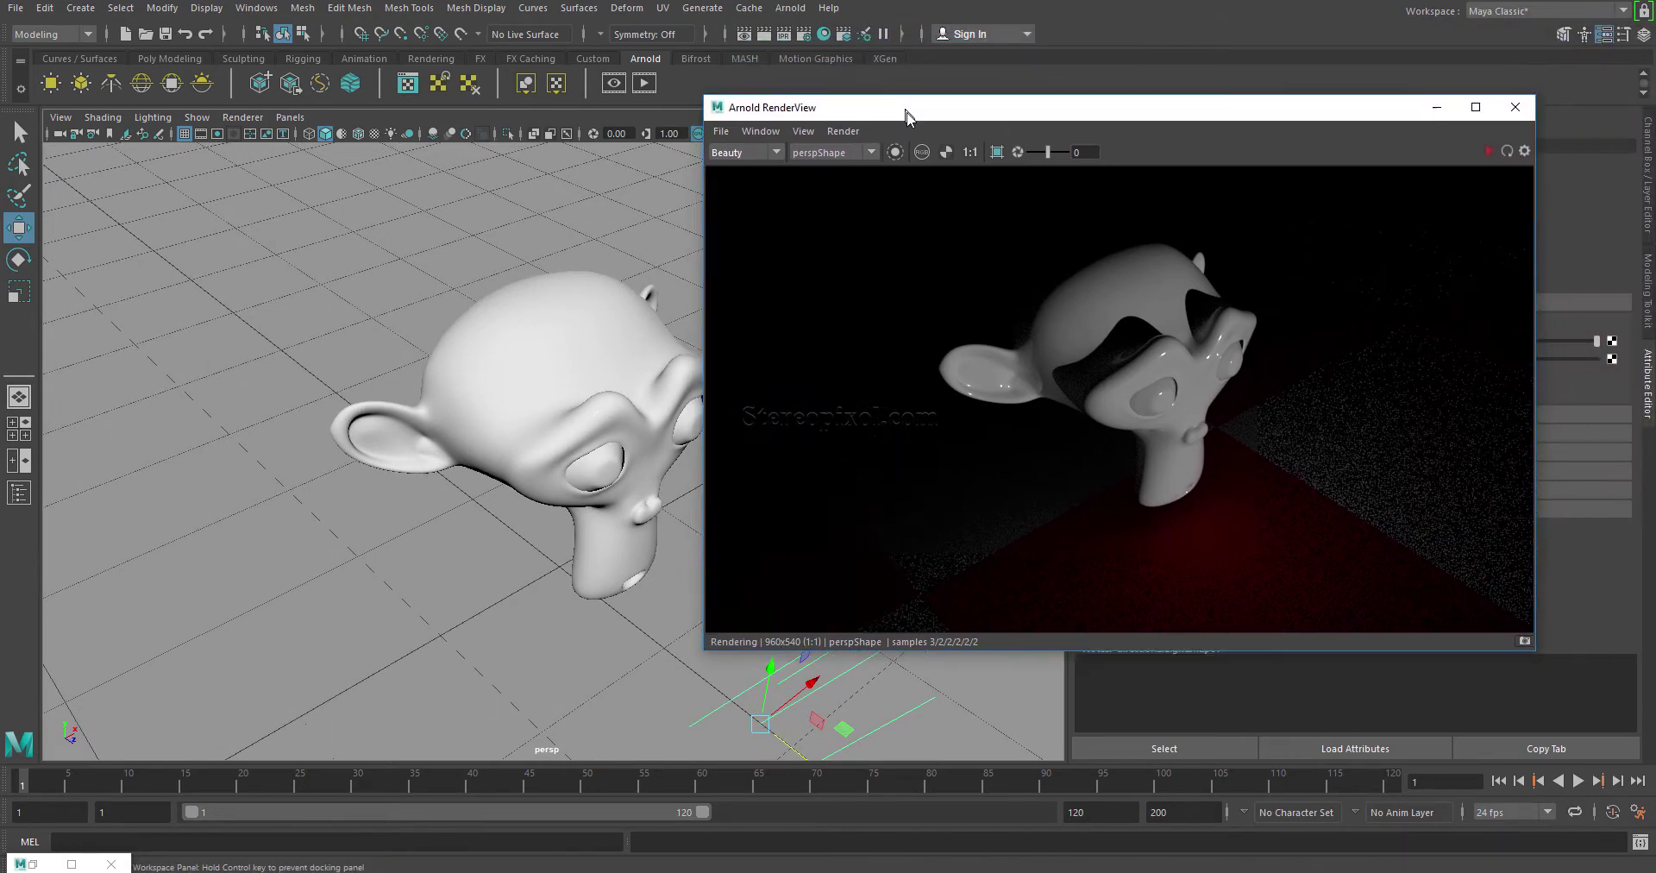
- Re-render with the new light, show the monkey's aiStandardSurface1 settings, and close the RenderView
click(1493, 156)
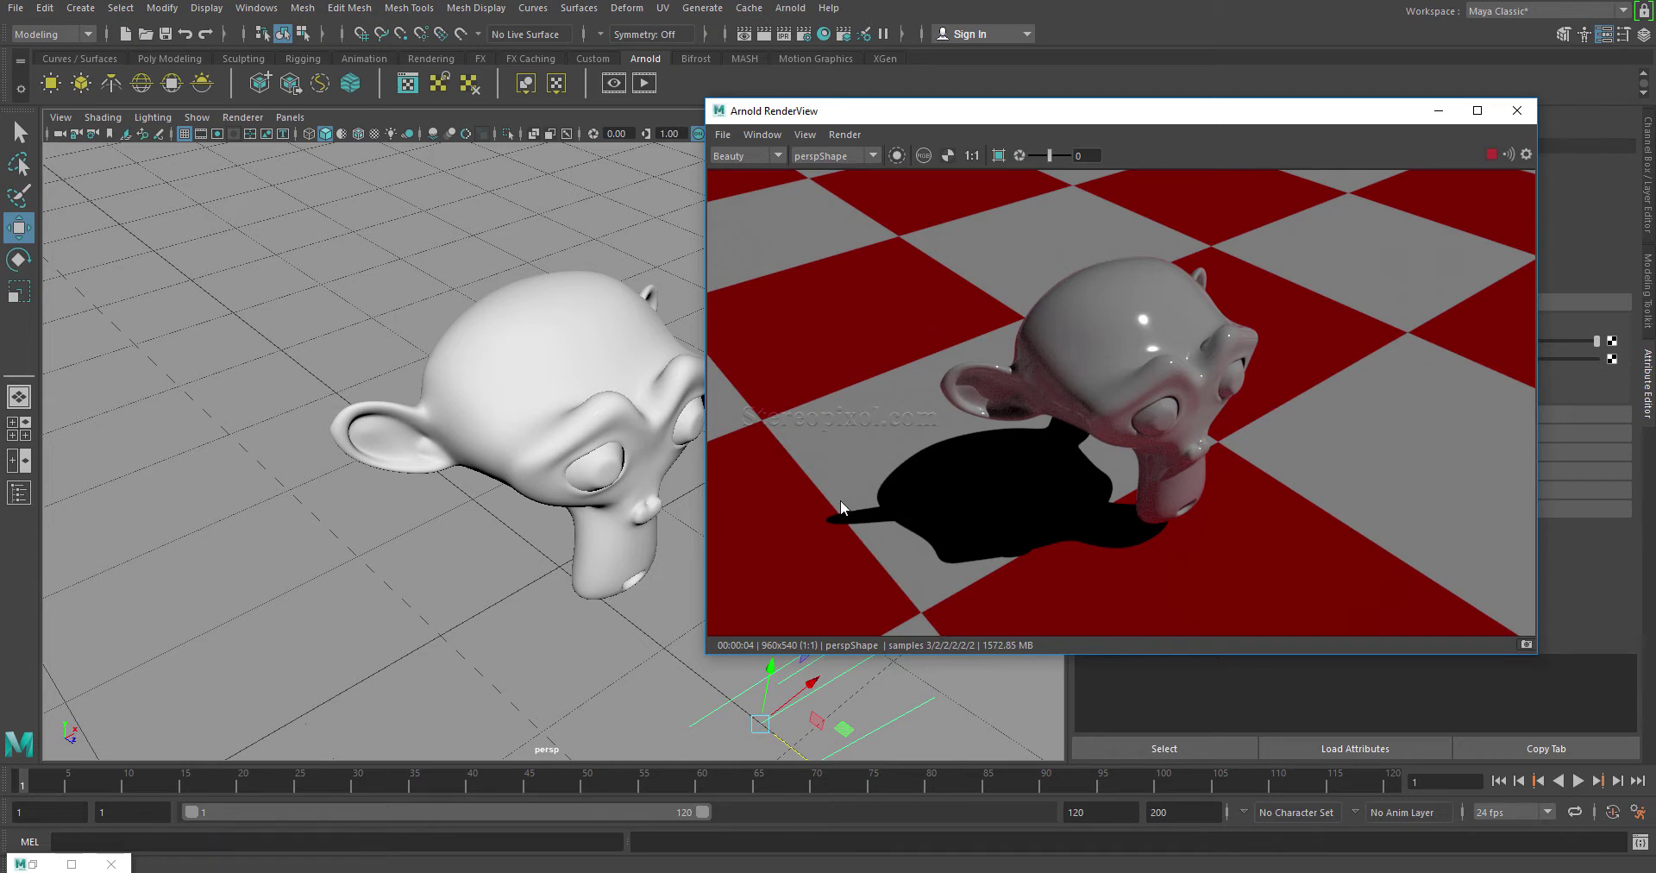
click(535, 361)
drag(1172, 113, 752, 230)
click(1297, 148)
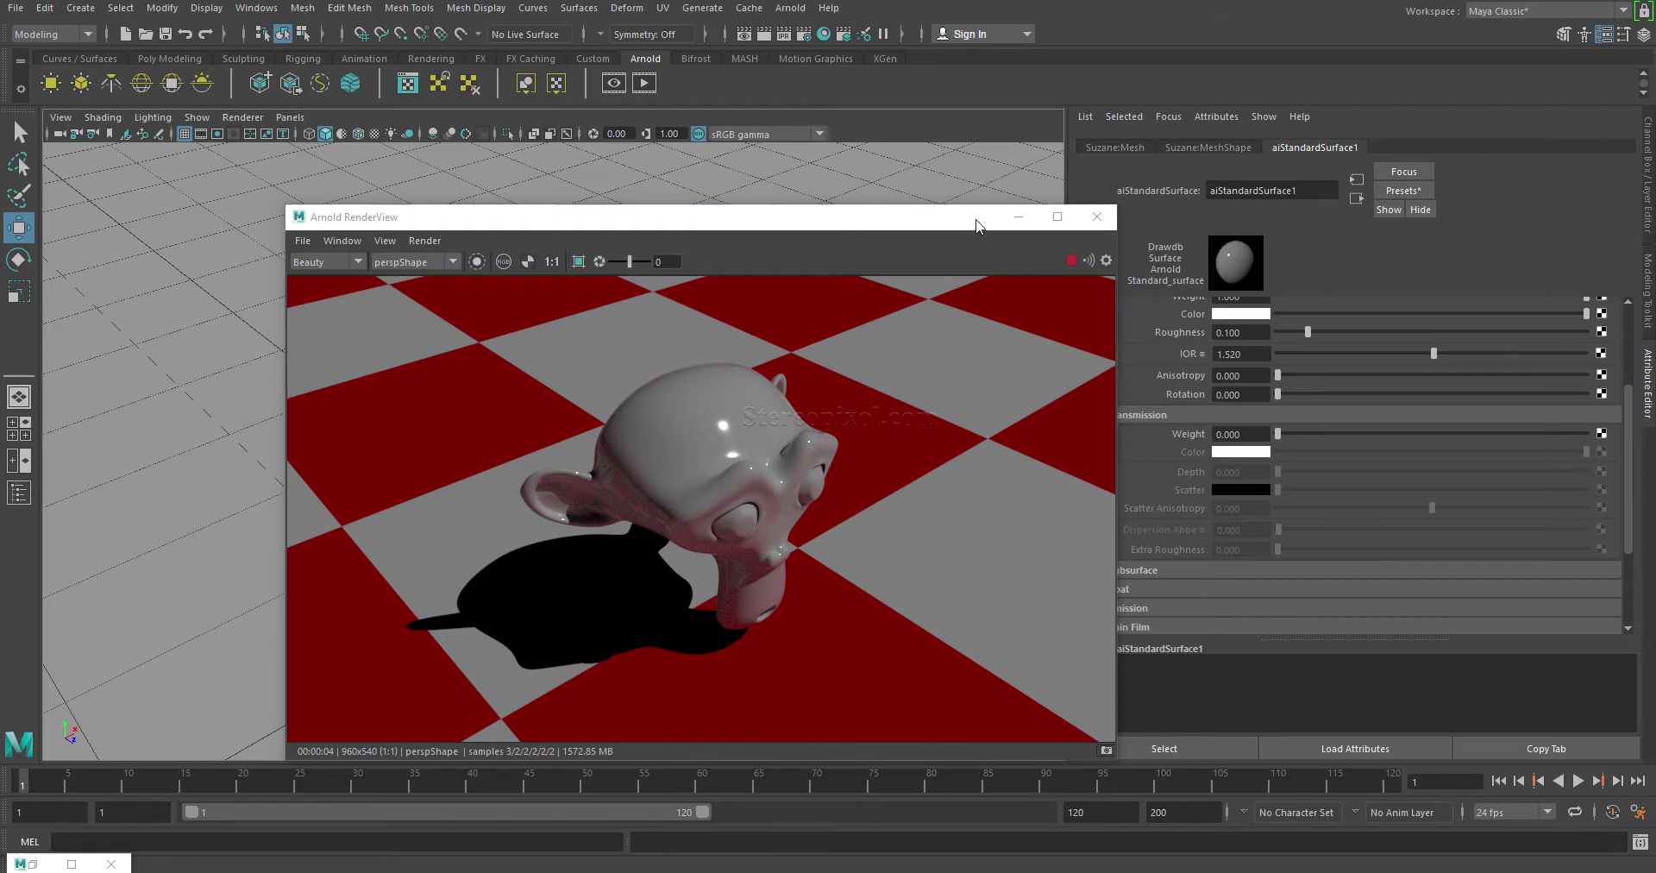
drag(975, 222, 1025, 218)
click(1146, 213)
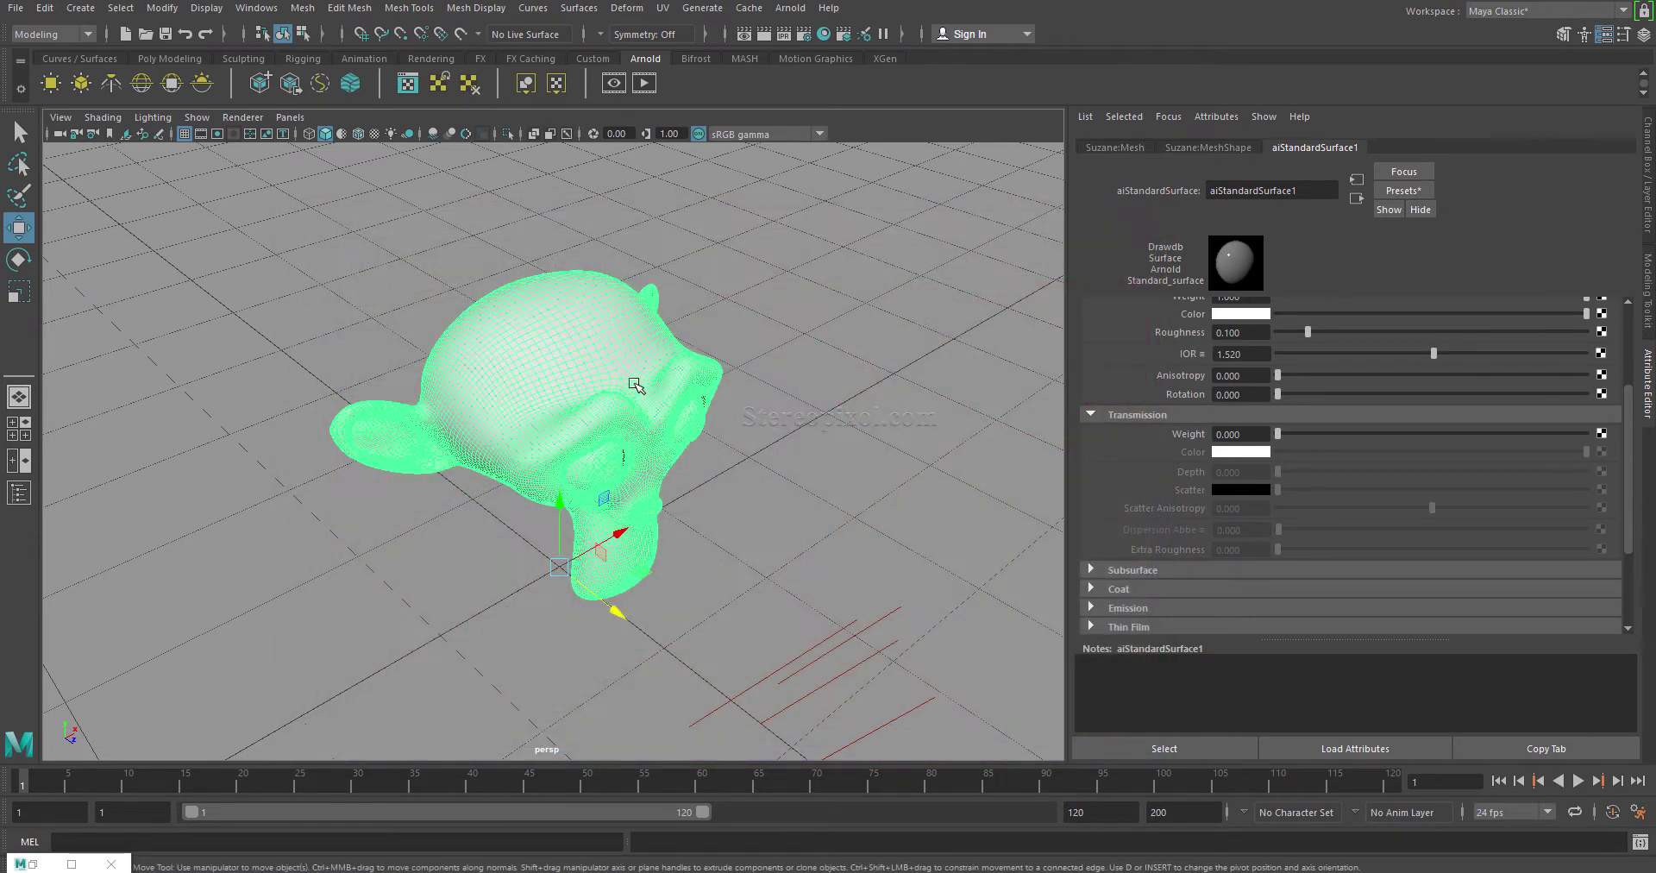
- Delete the aiStandardSurface material node in the Hypershade
click(824, 35)
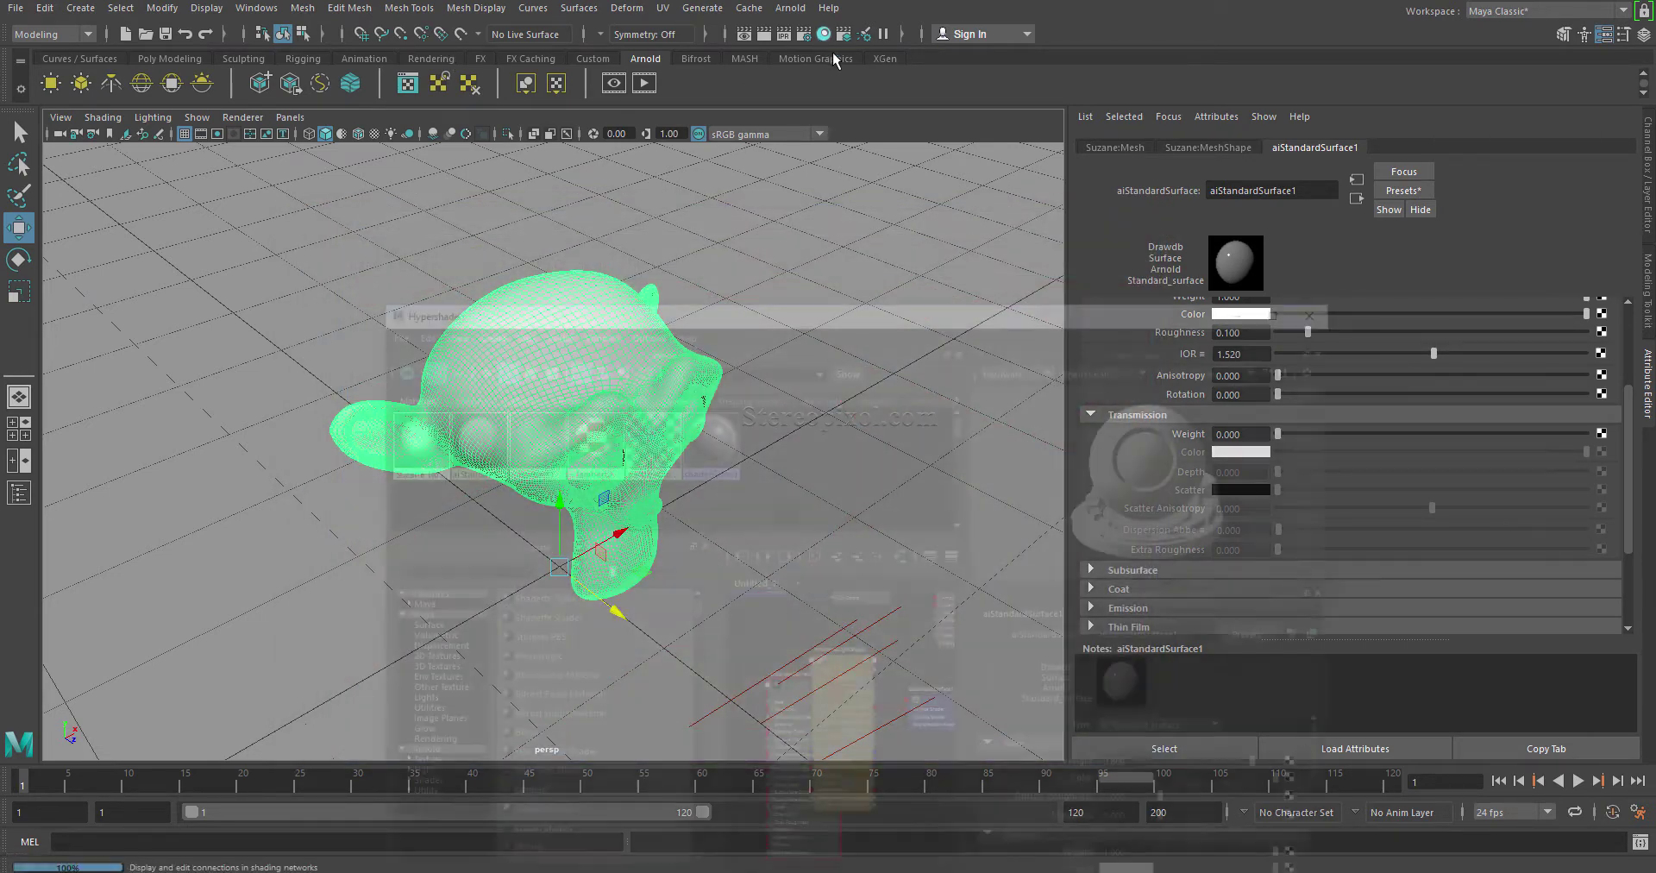
drag(1003, 196, 835, 114)
scroll(846, 562, up, 2)
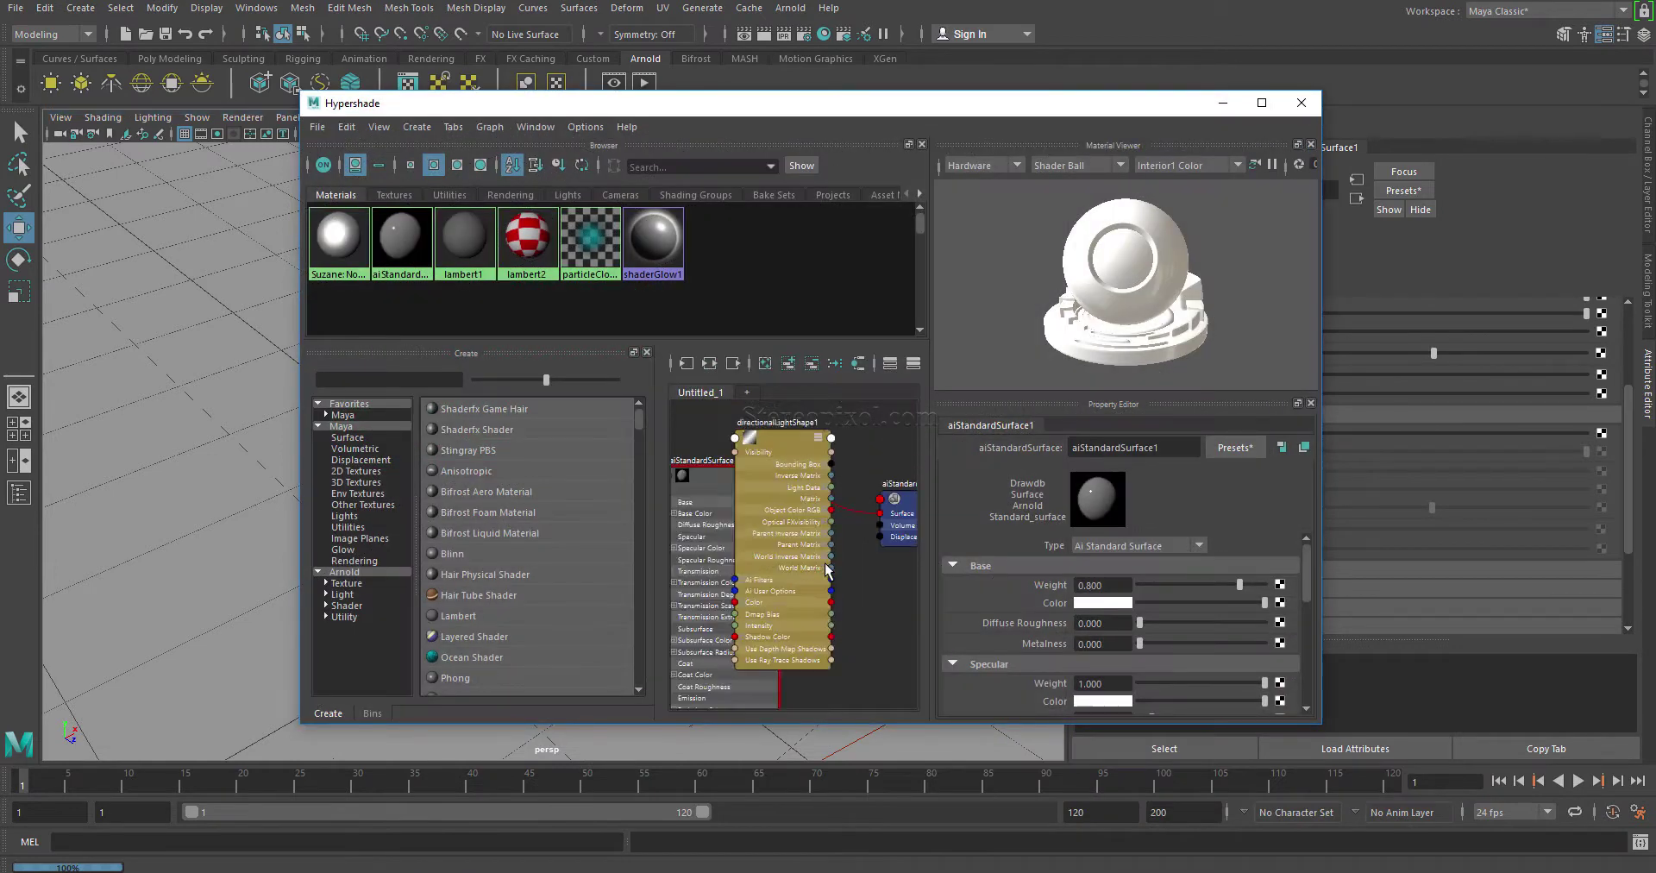
scroll(845, 563, down, 2)
scroll(845, 562, up, 2)
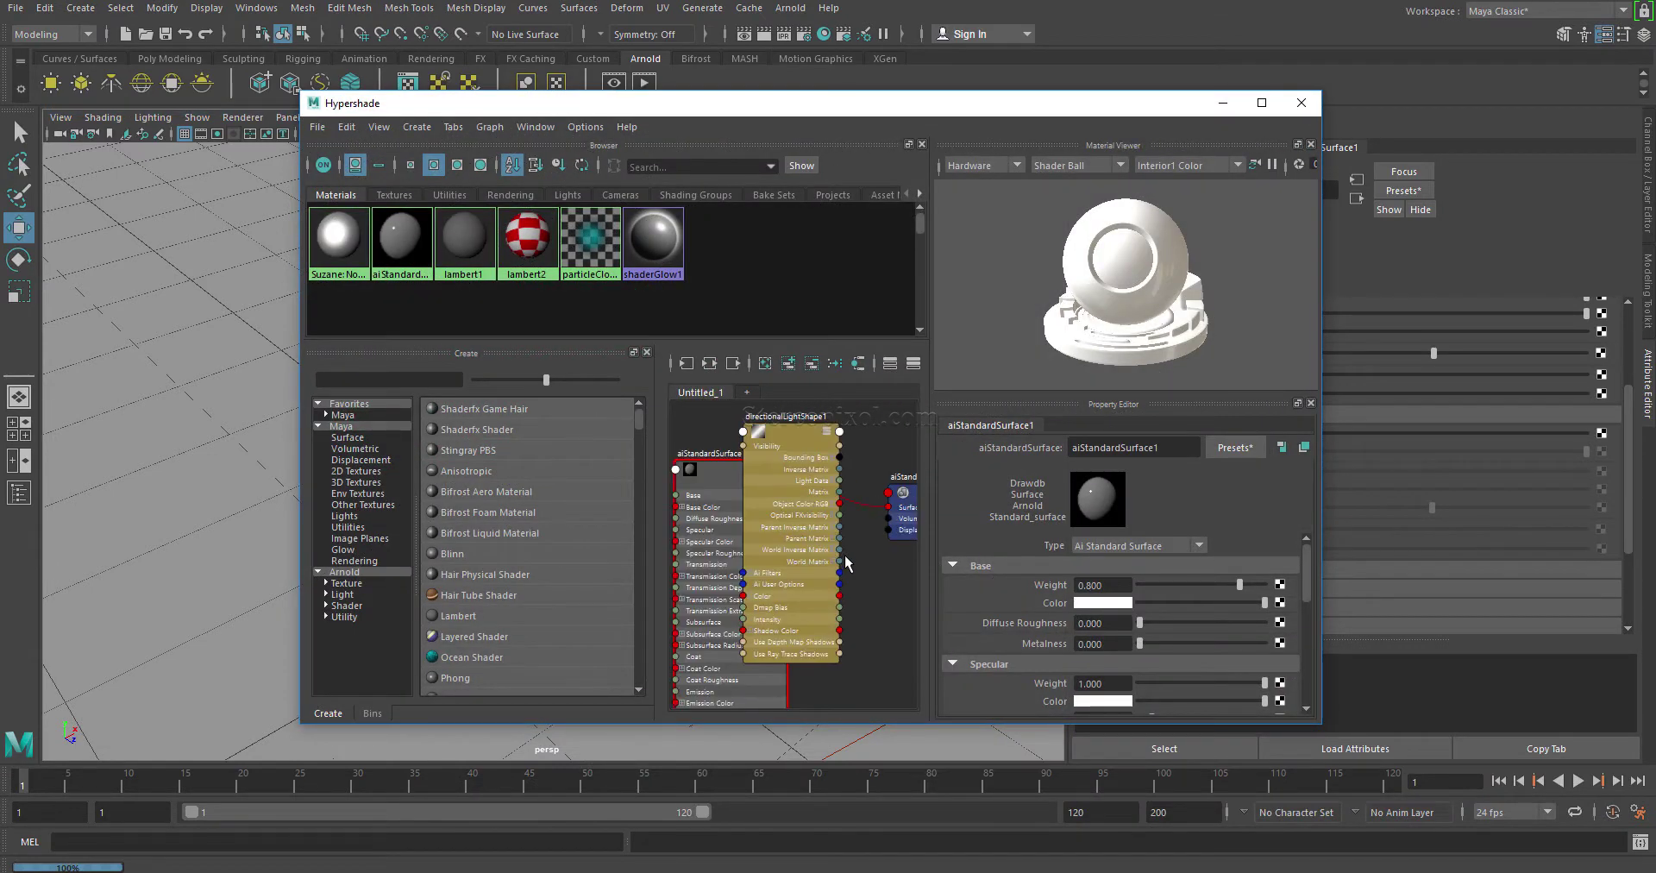
click(731, 499)
key(Delete)
scroll(816, 565, down, 2)
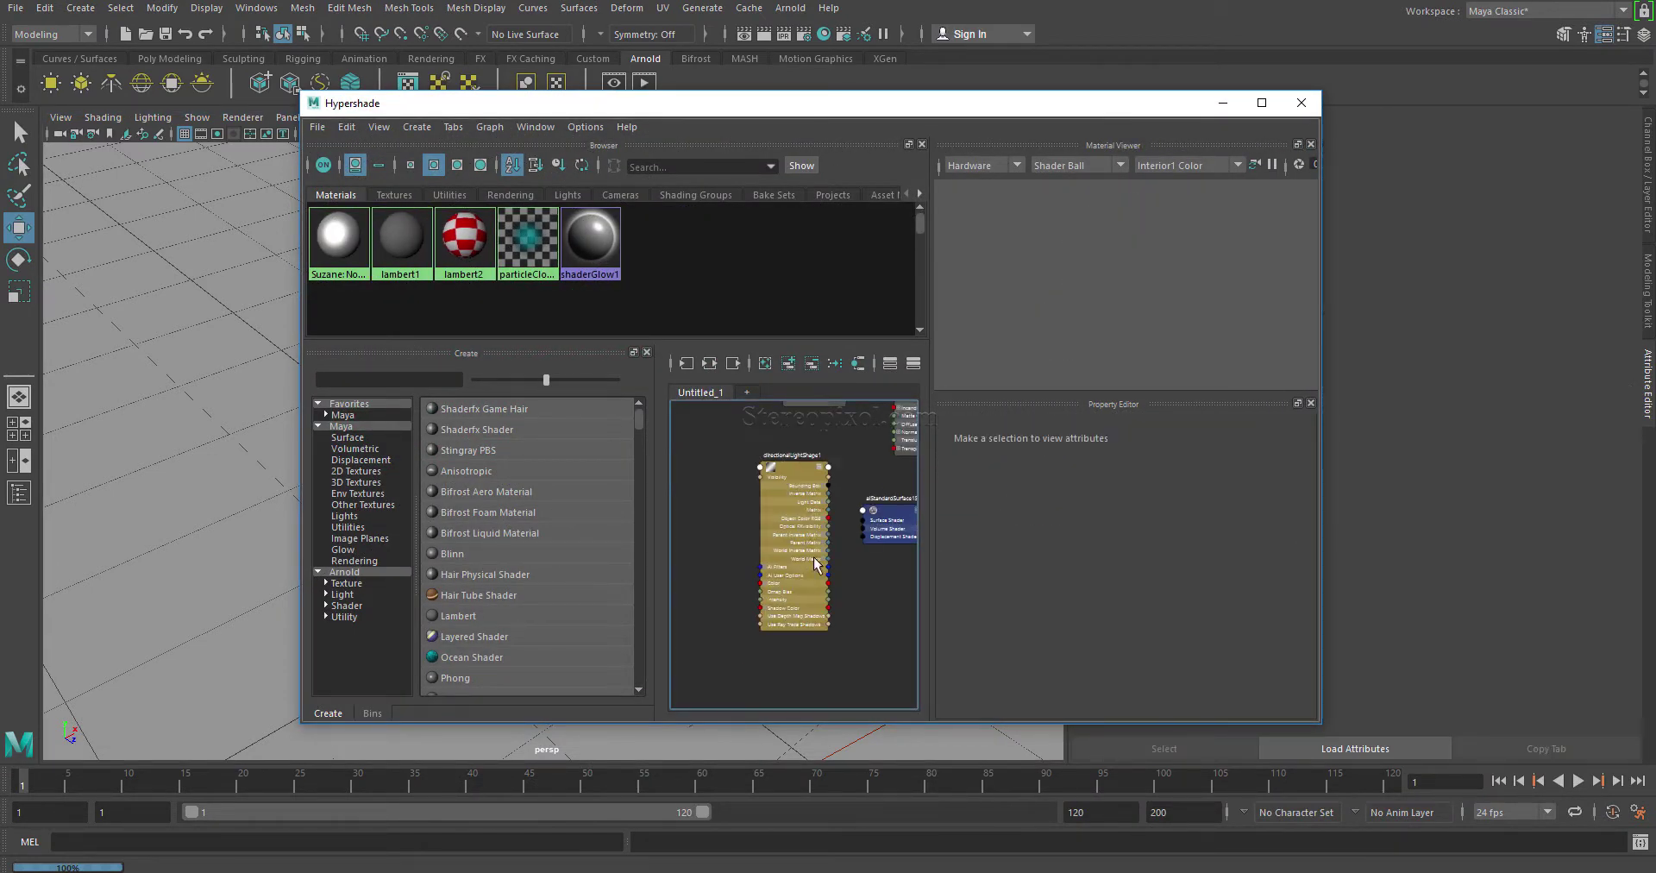
click(789, 552)
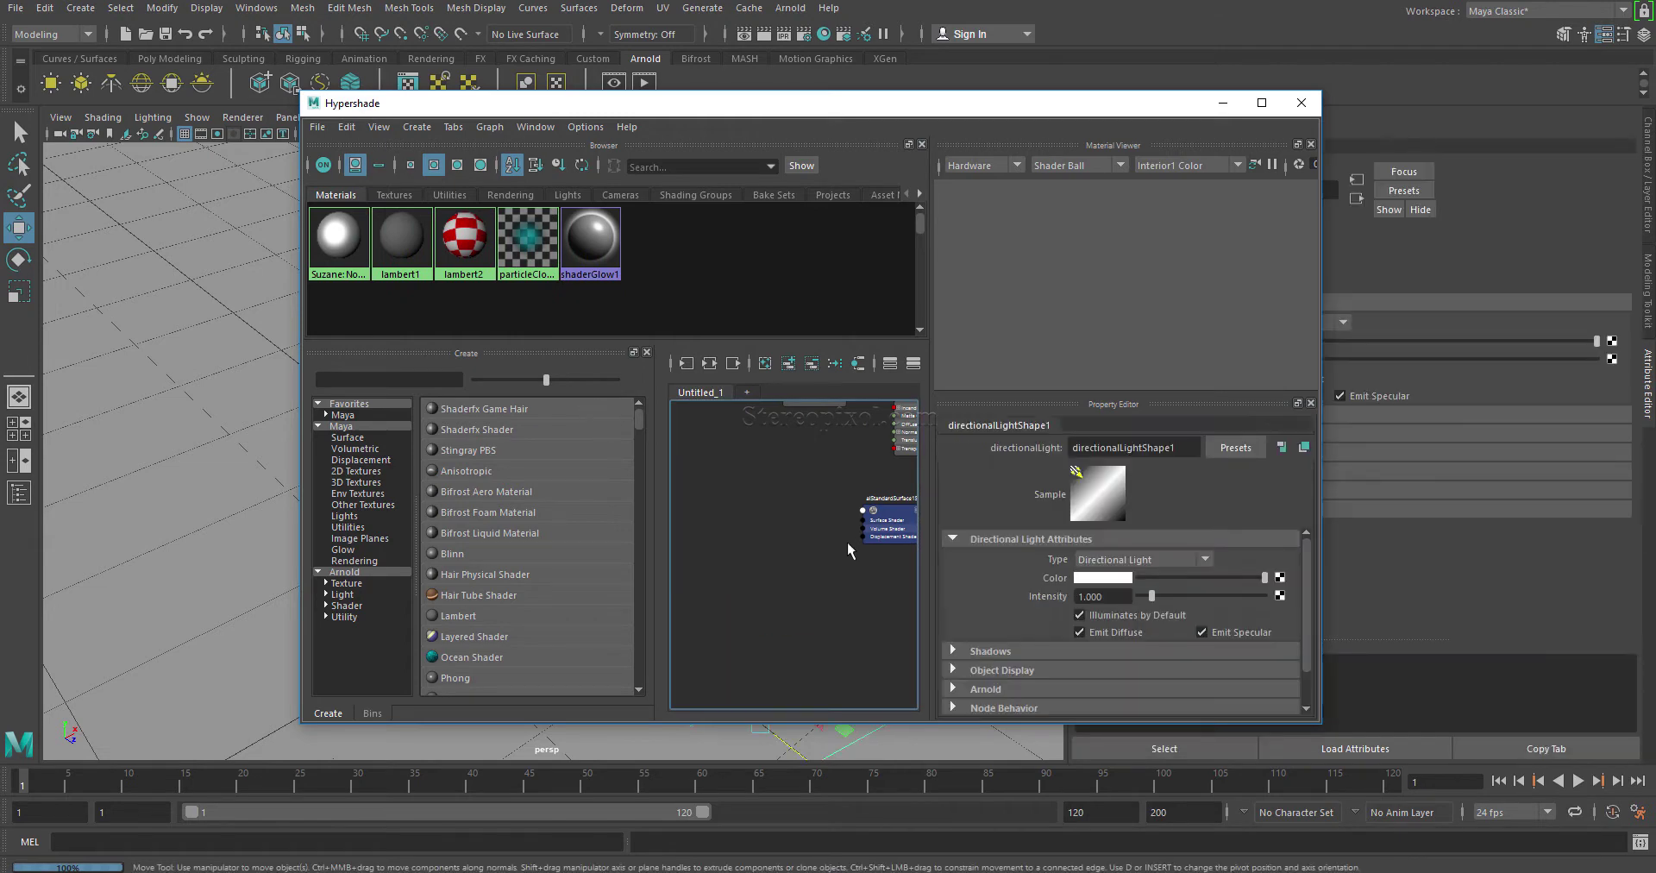
click(810, 529)
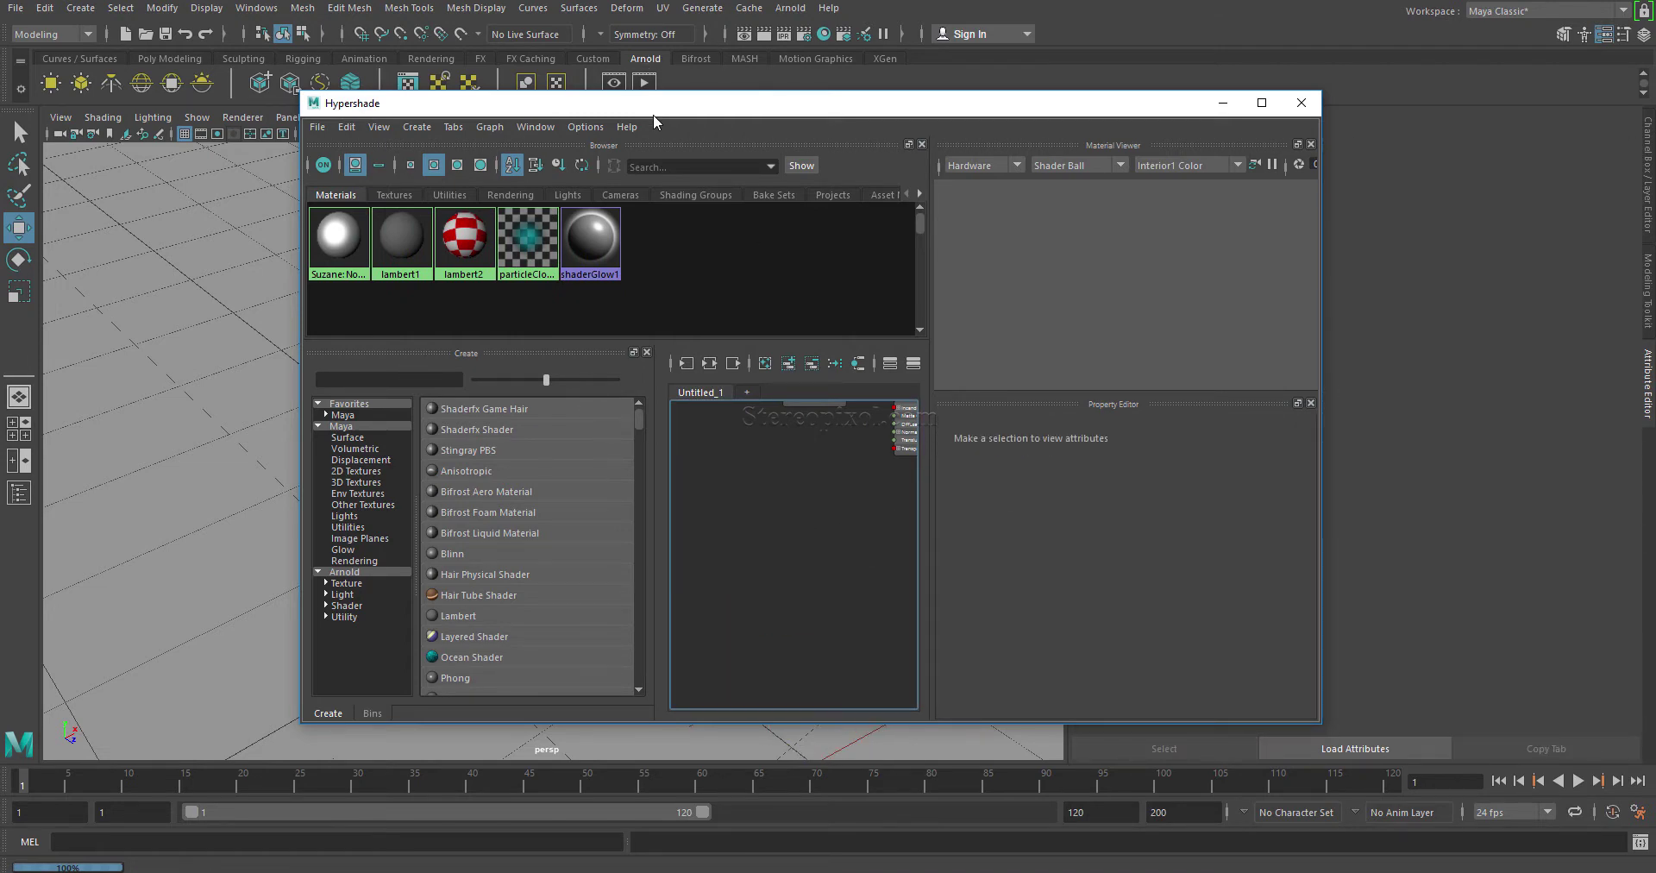
- Drag the Suzane:None1 phong material onto the monkey head
drag(654, 104, 1145, 107)
click(584, 351)
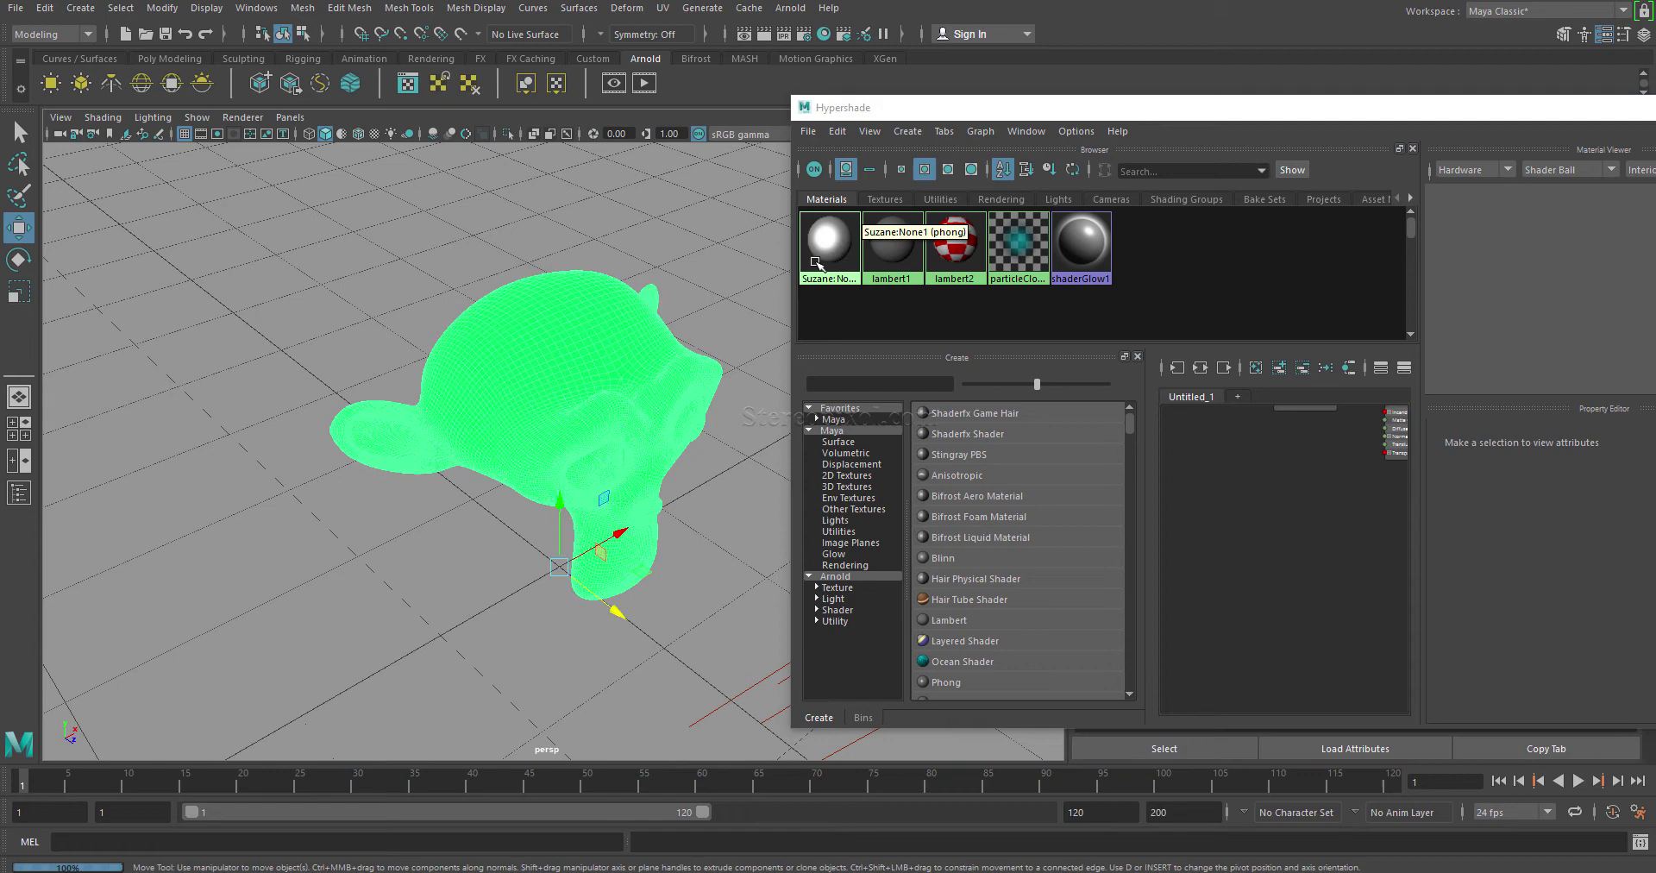
middle_drag(835, 266, 595, 552)
mouse_move(1156, 107)
mouse_down()
mouse_move(962, 80)
mouse_move(1045, 76)
mouse_up()
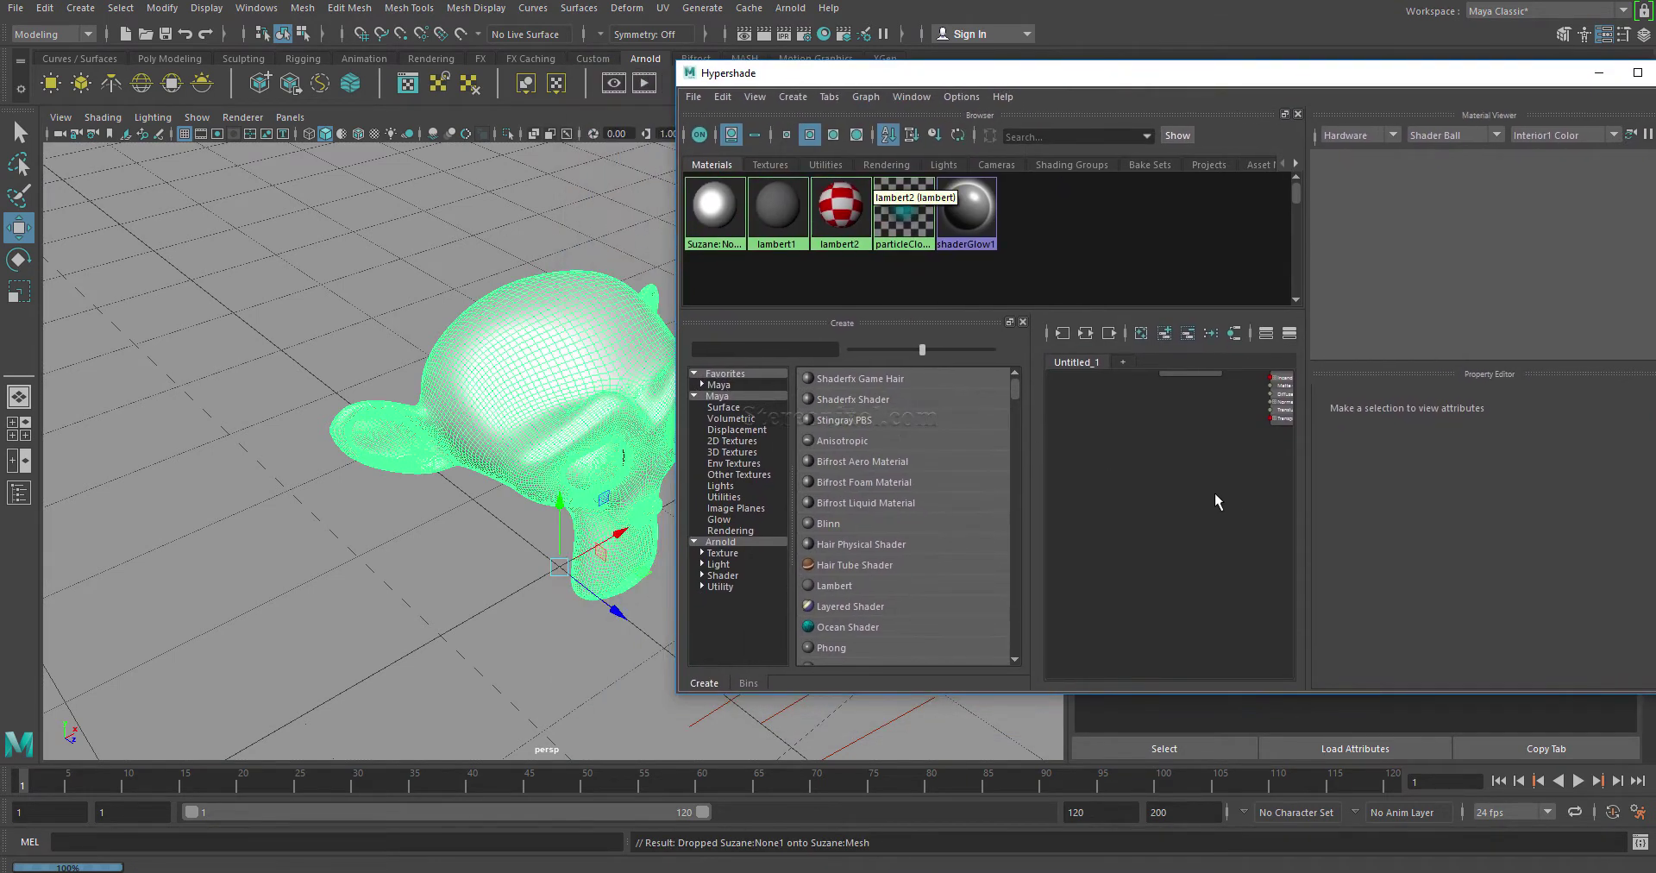
click(463, 288)
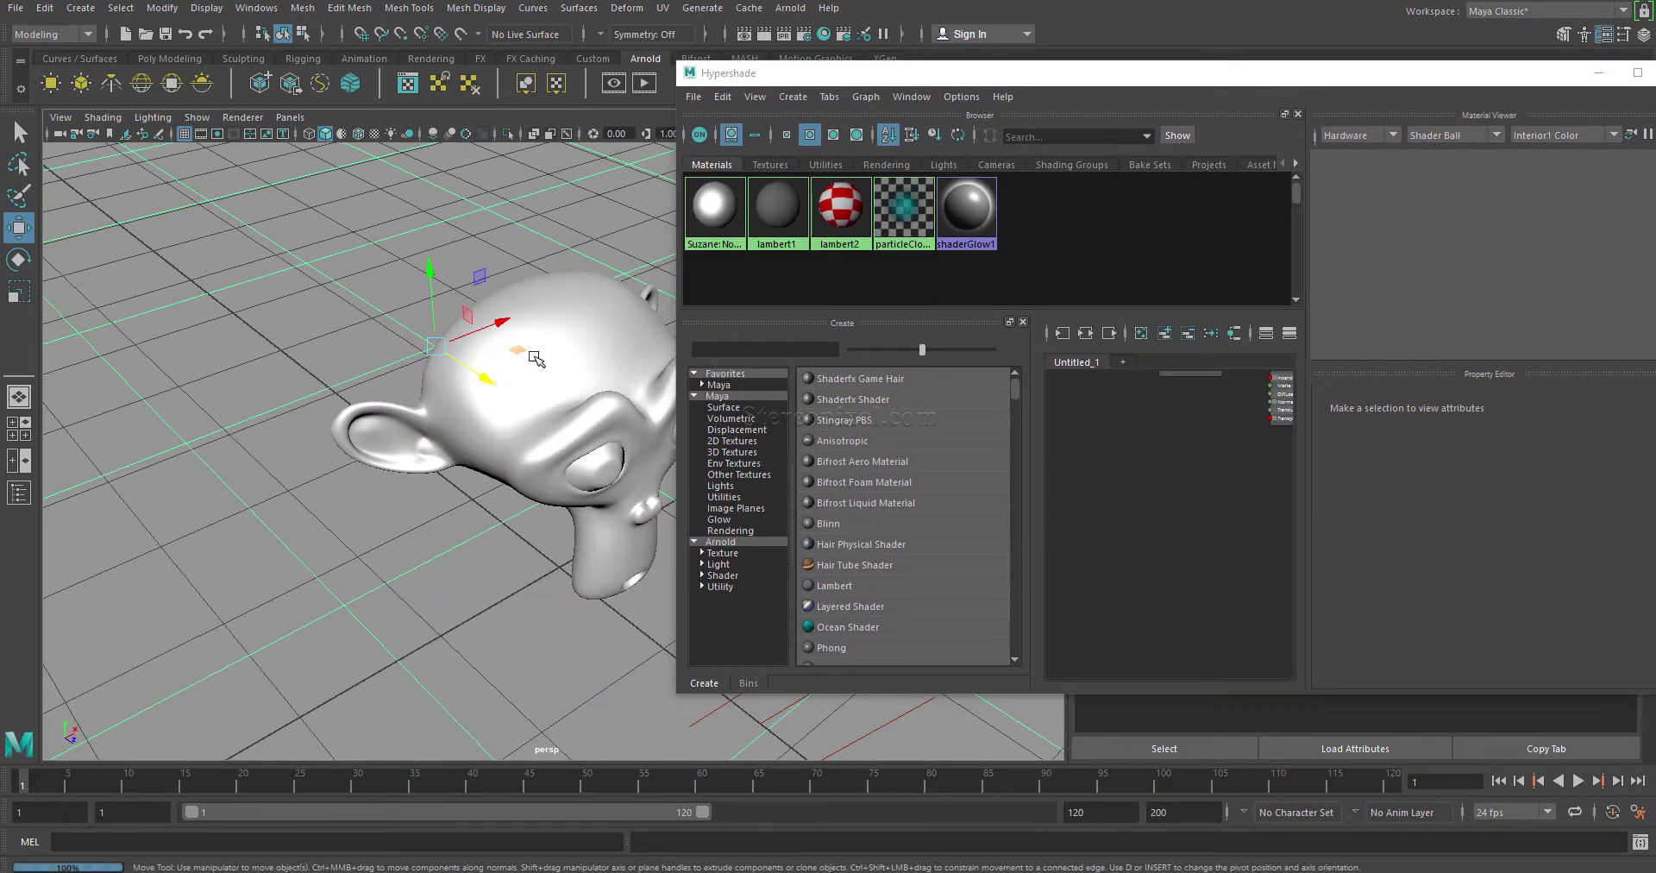
click(532, 356)
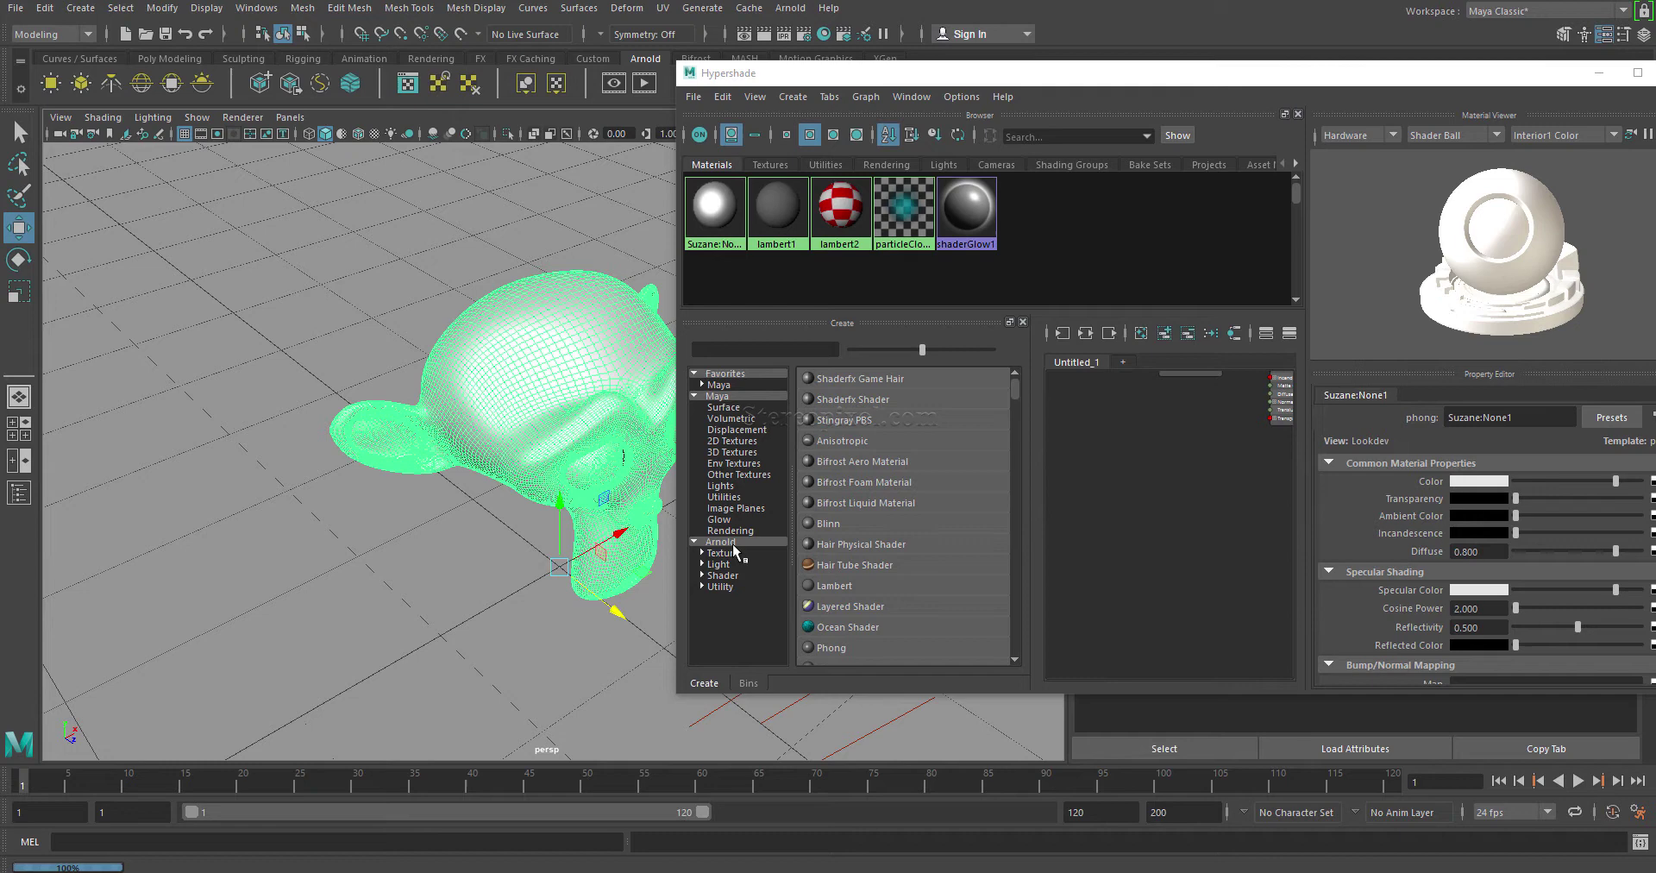
- Create a new aiStandardSurface shader and assign it to the selected monkey head
click(720, 575)
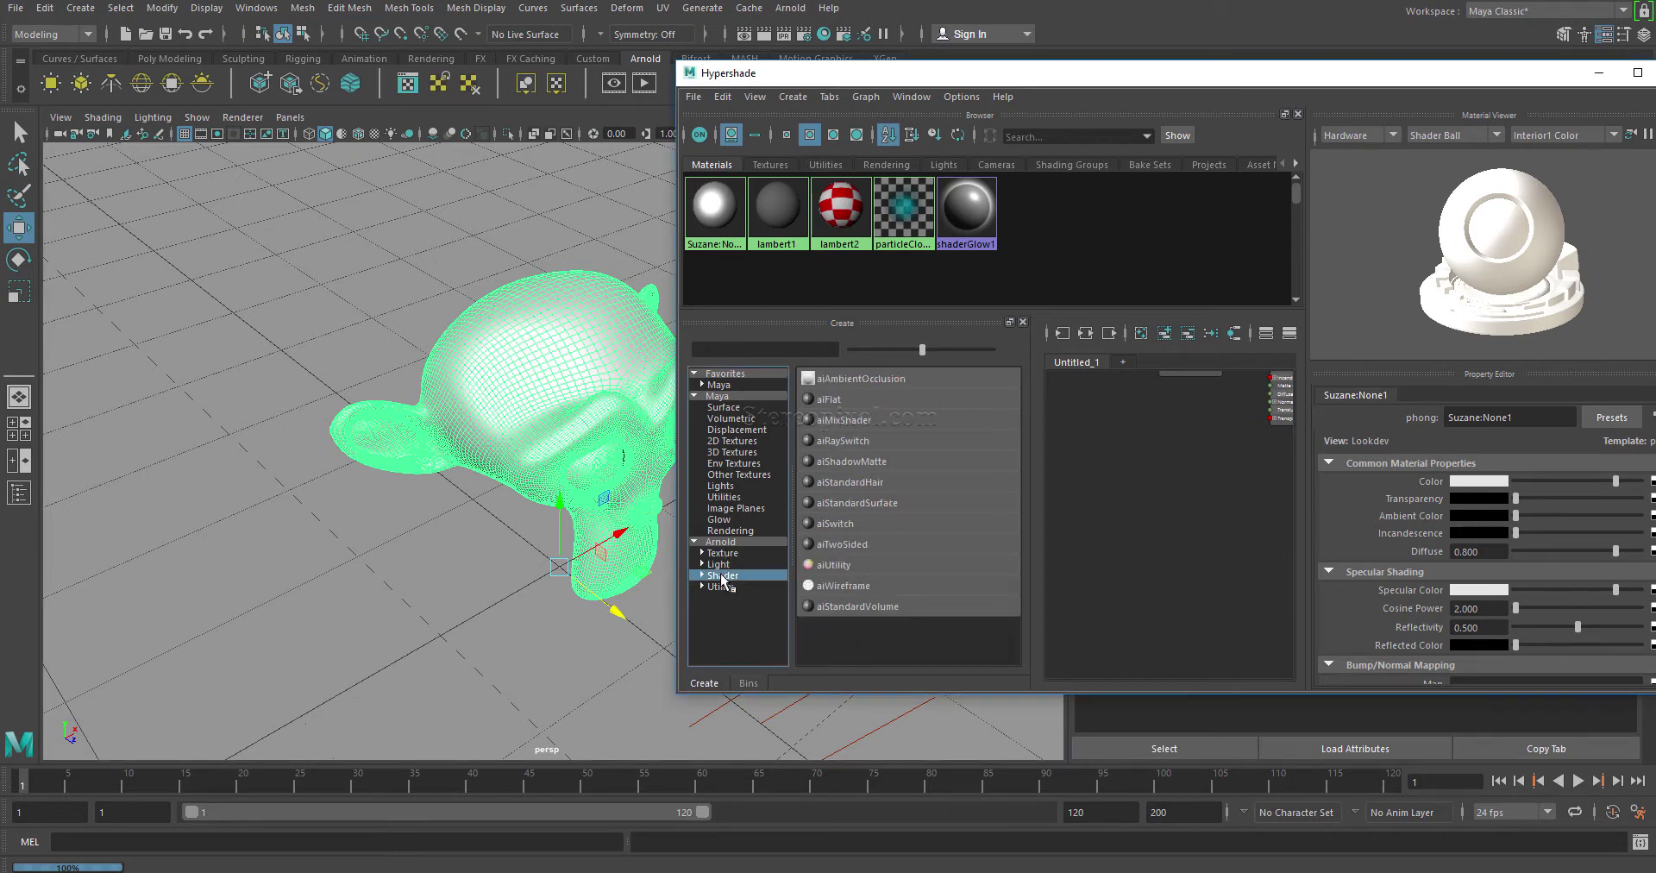
click(871, 504)
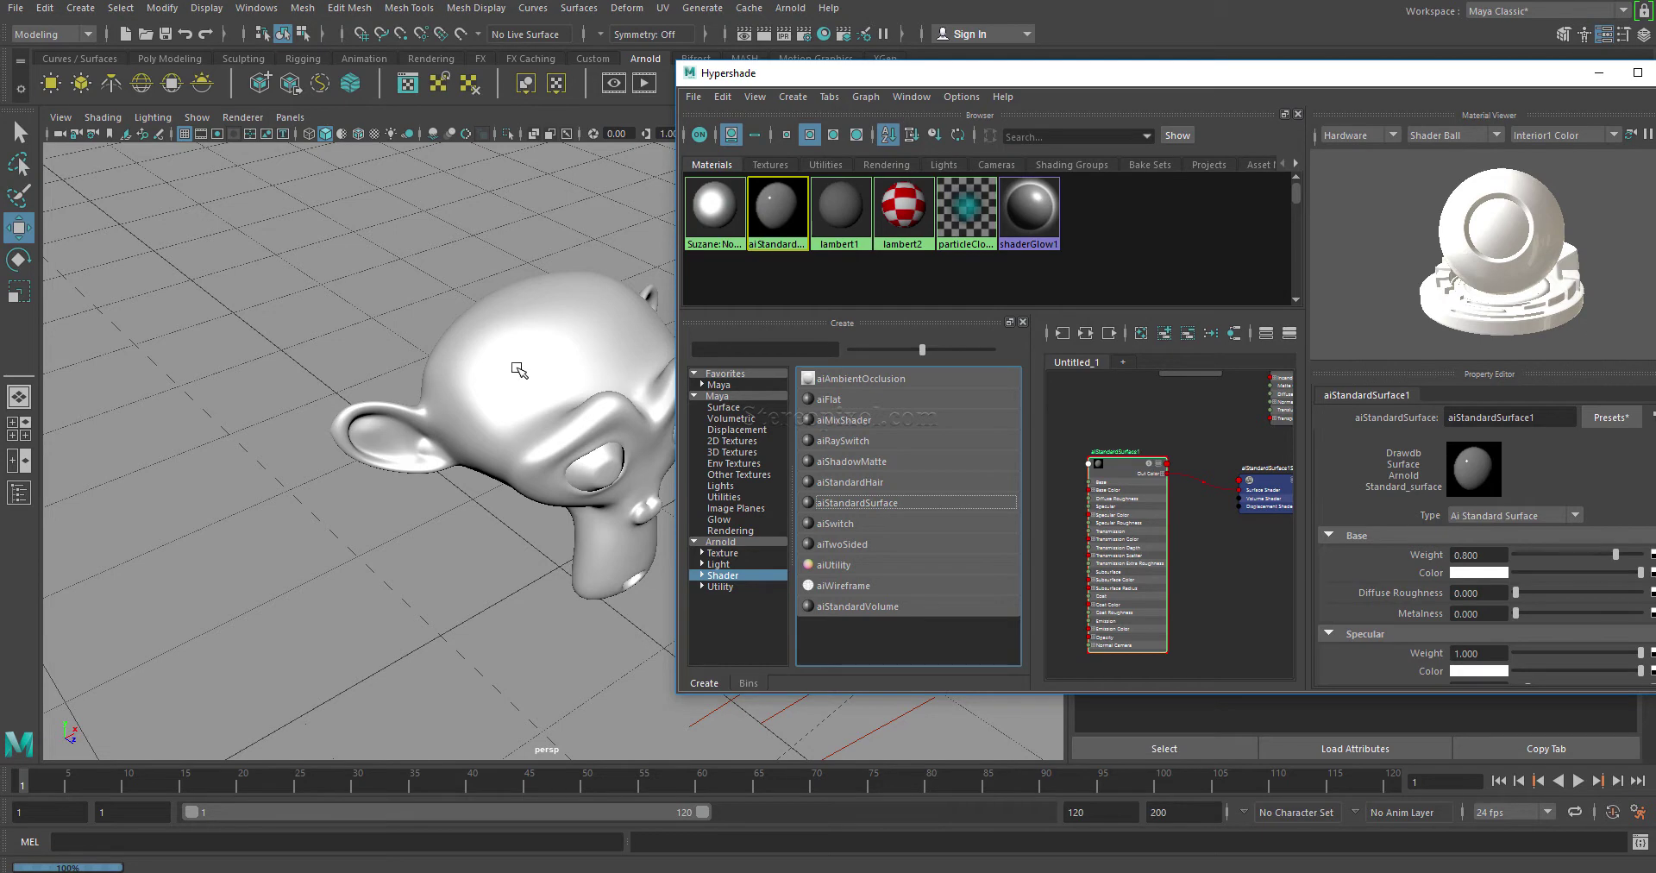
click(509, 369)
right_click(1123, 472)
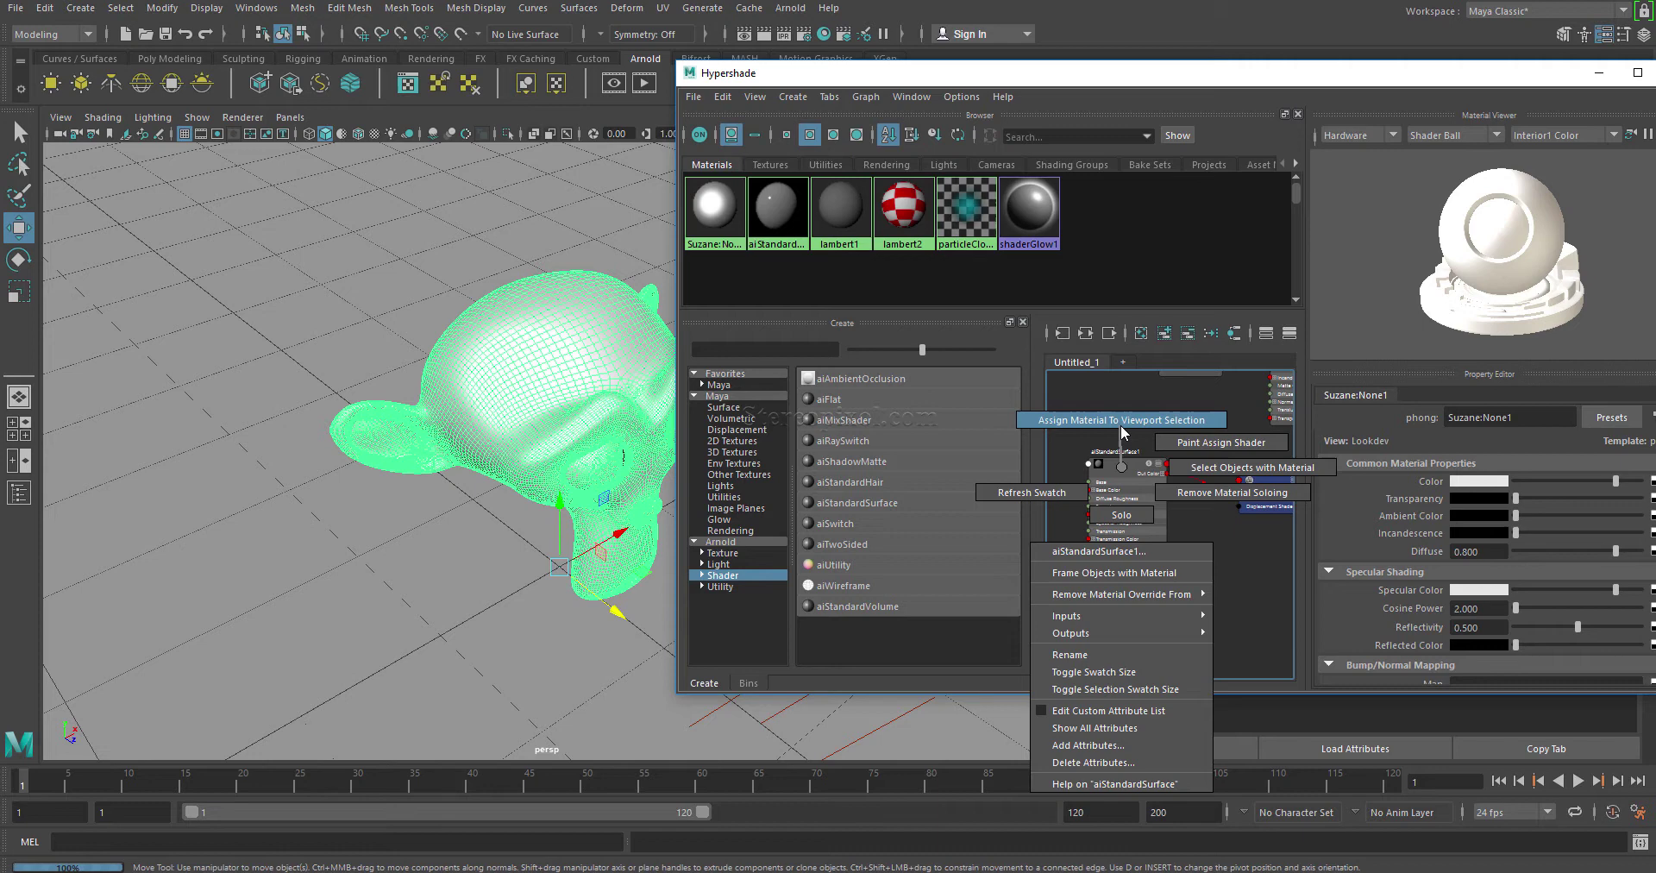
click(1121, 423)
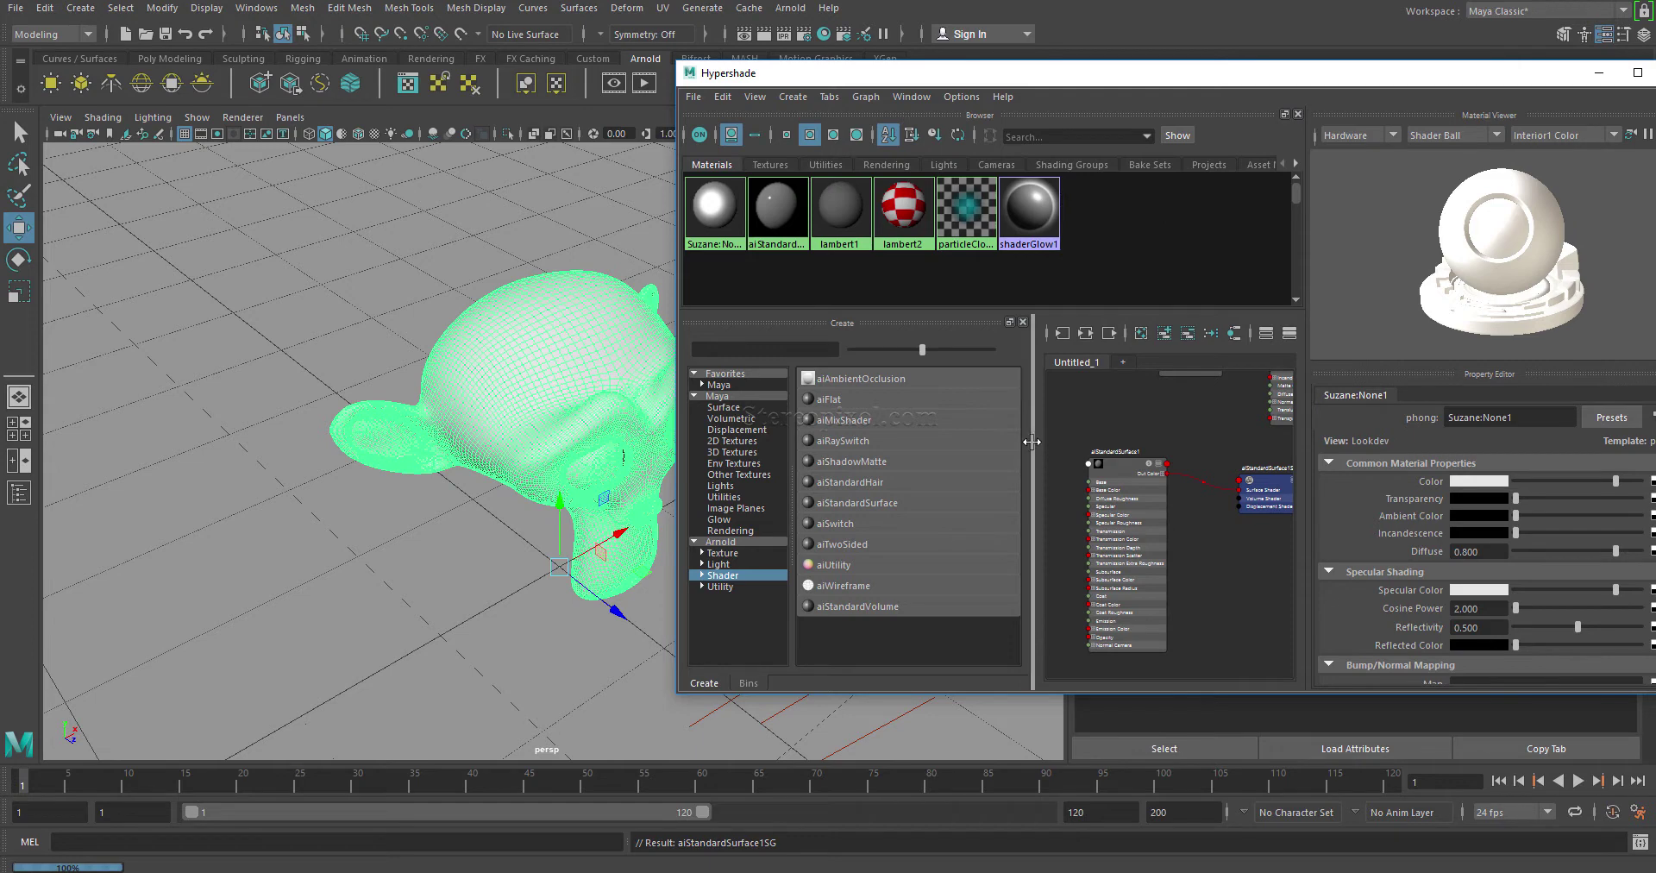
- Centre the shader nodes, show aiStandardSurface1's settings, and minimise the Hypershade
drag(1025, 452, 865, 452)
scroll(990, 529, up, 5)
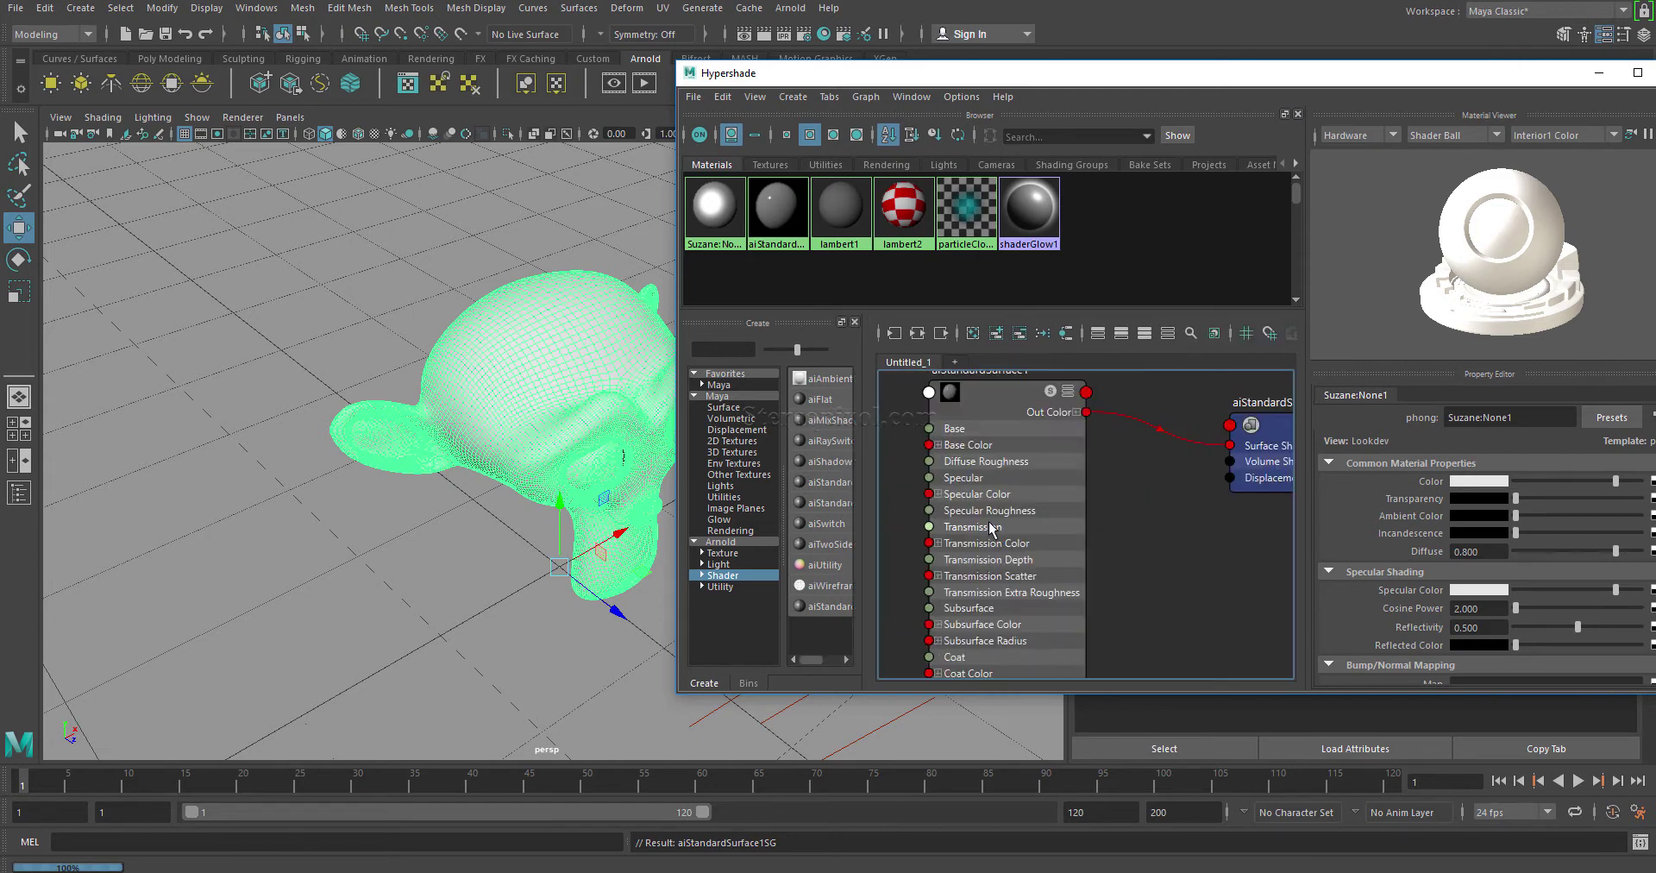
mouse_move(991, 528)
alt+middle_down()
mouse_move(1005, 561)
mouse_move(1014, 513)
alt+middle_up()
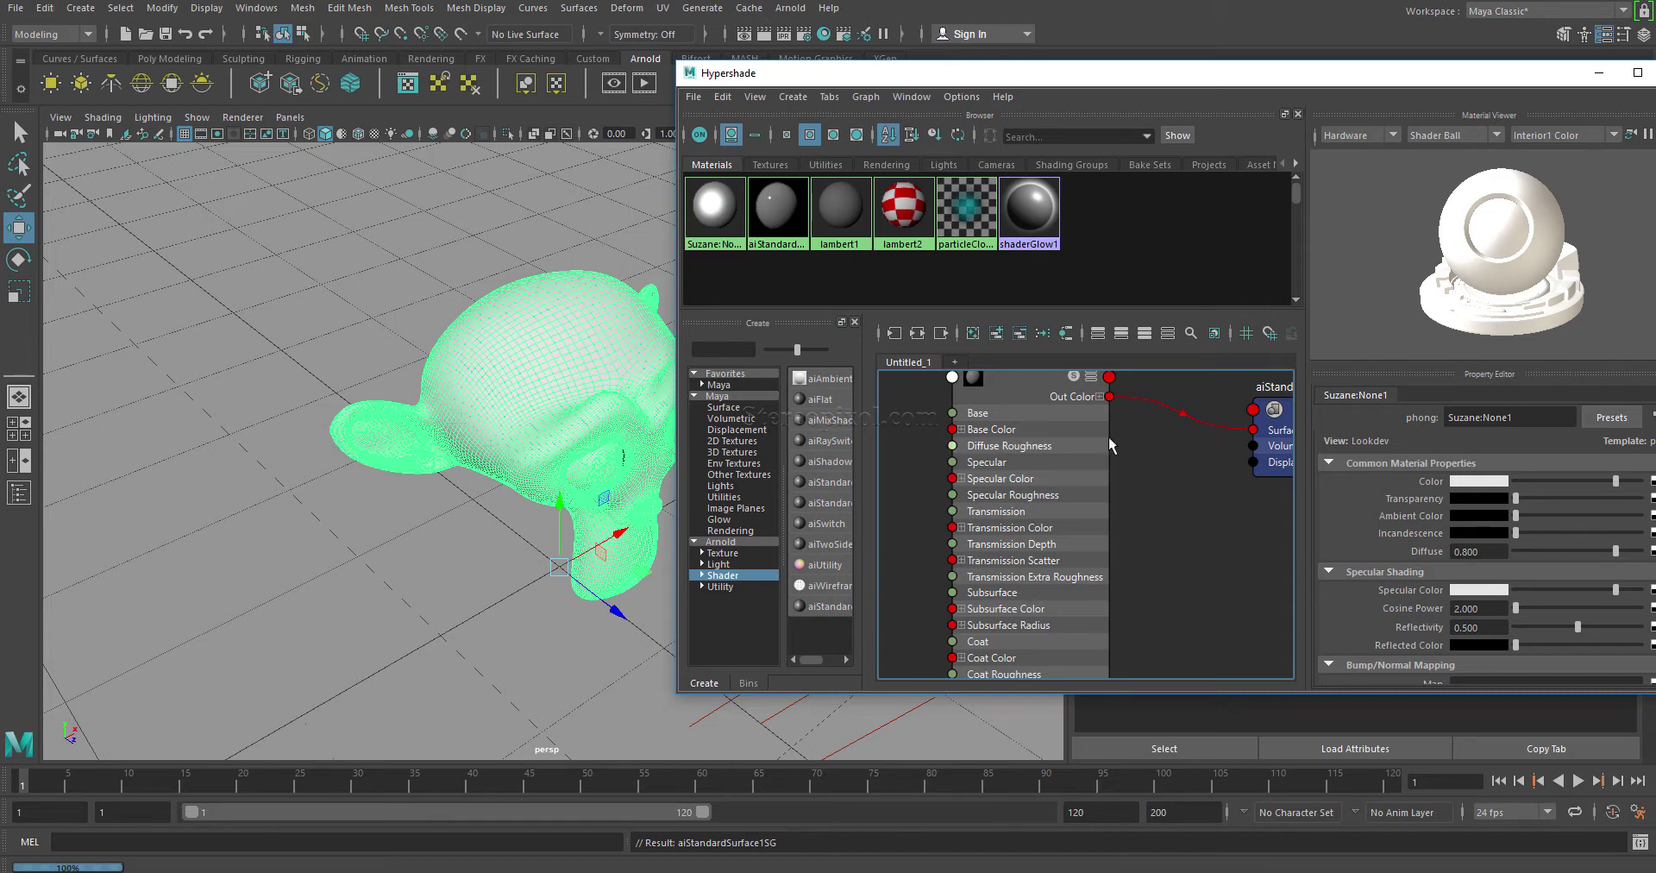
drag(1311, 79, 873, 106)
click(603, 435)
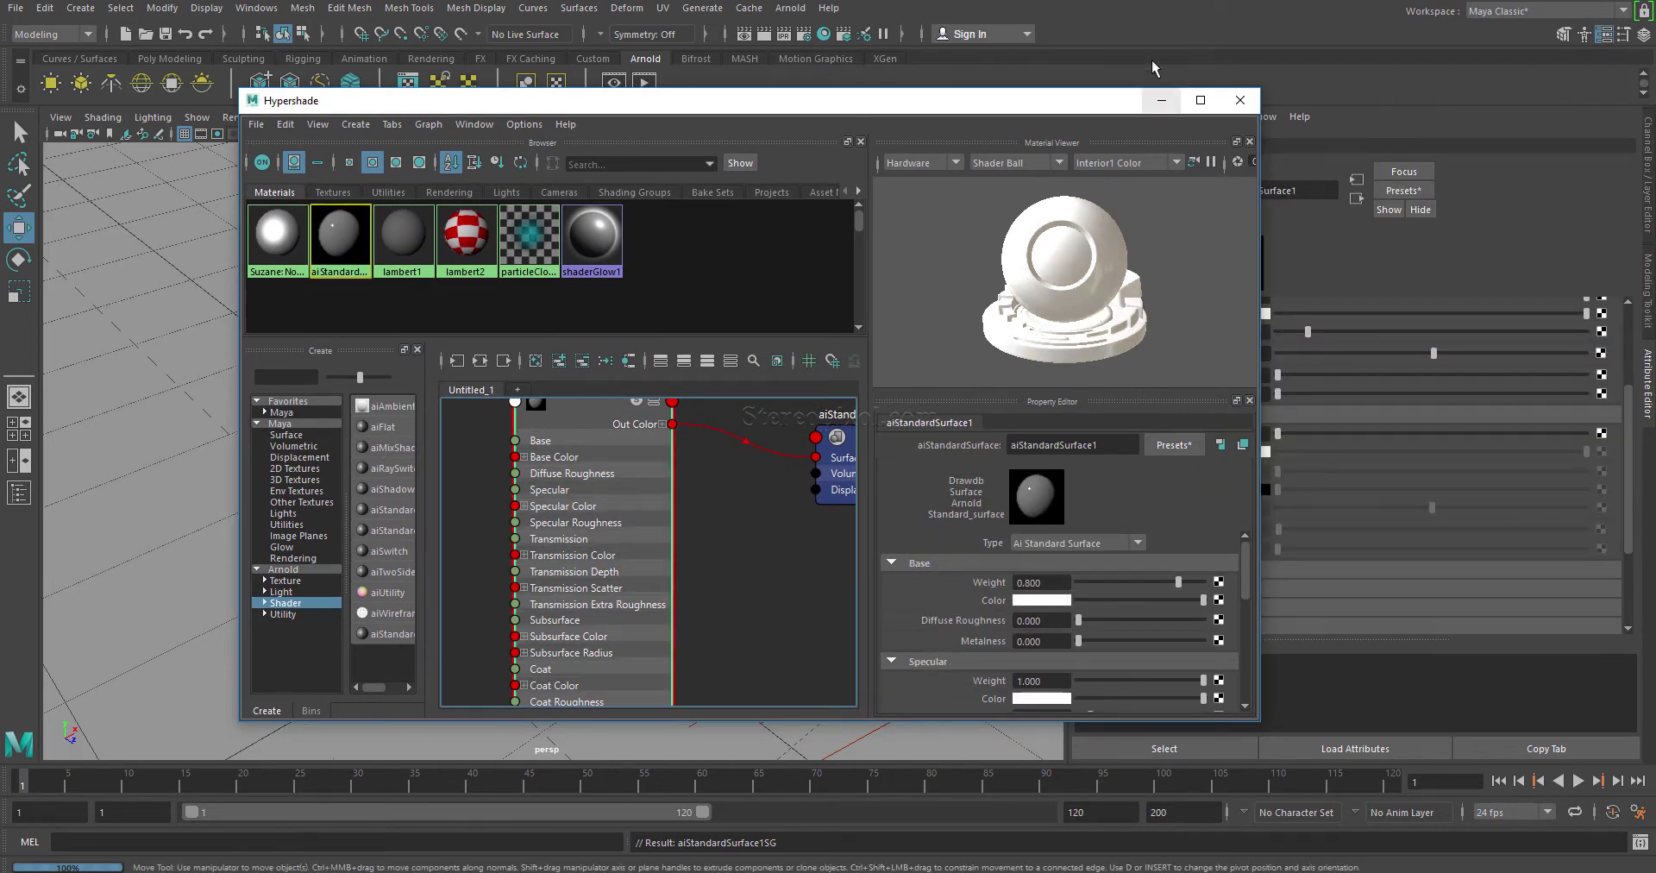
click(1162, 104)
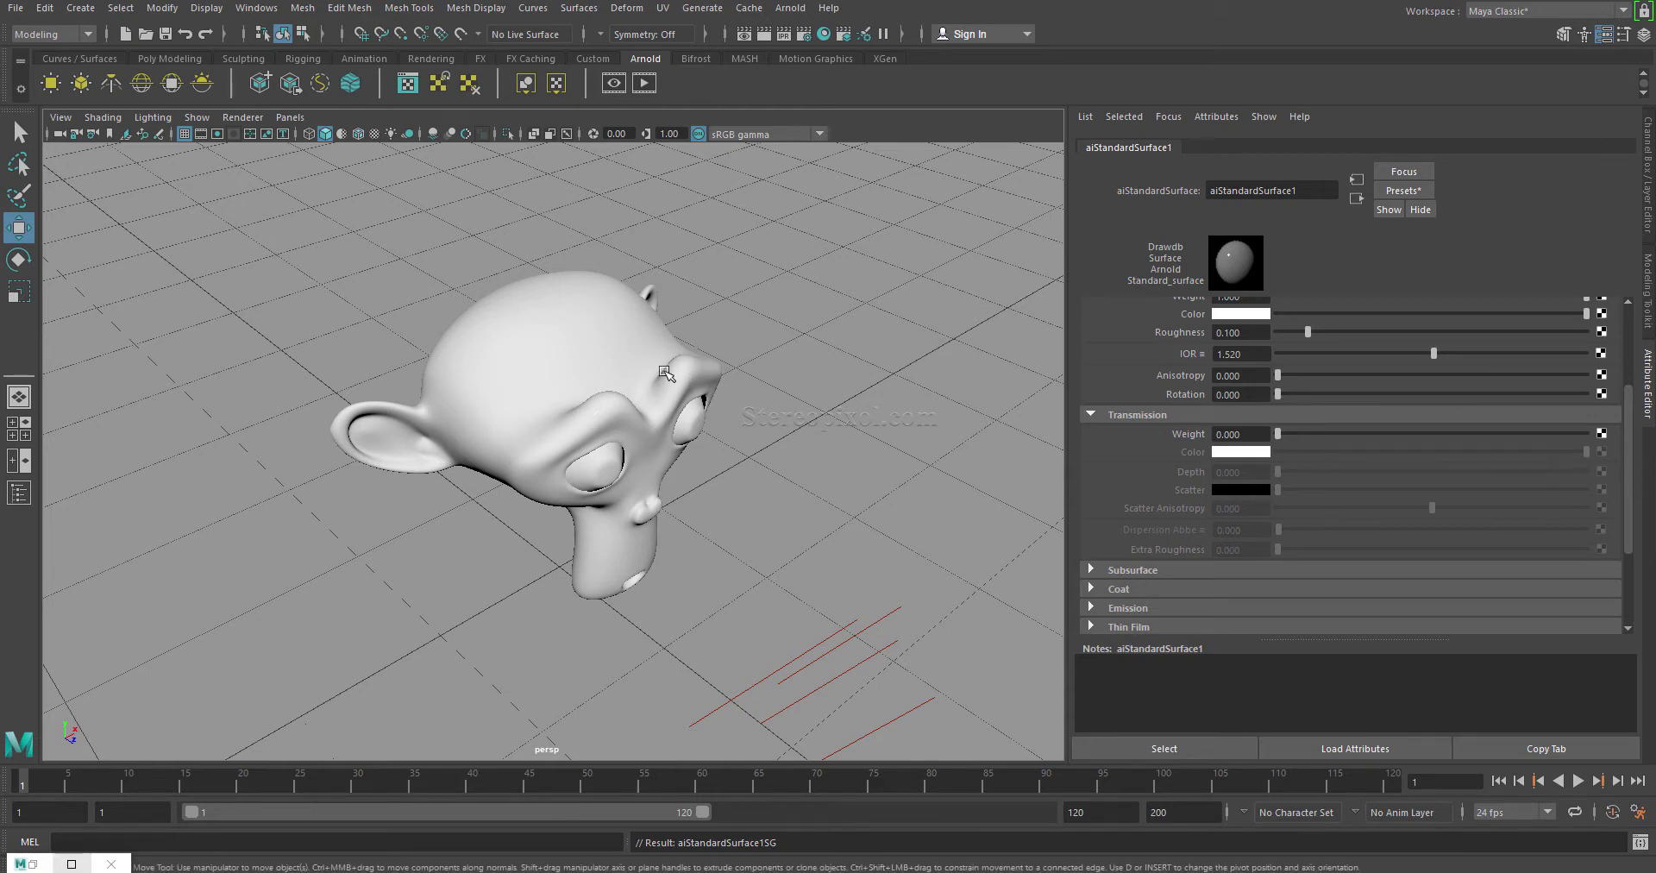
- Run an interactive Arnold render showing the monkey glossy white at roughness 0.100, IOR 1.520
click(645, 83)
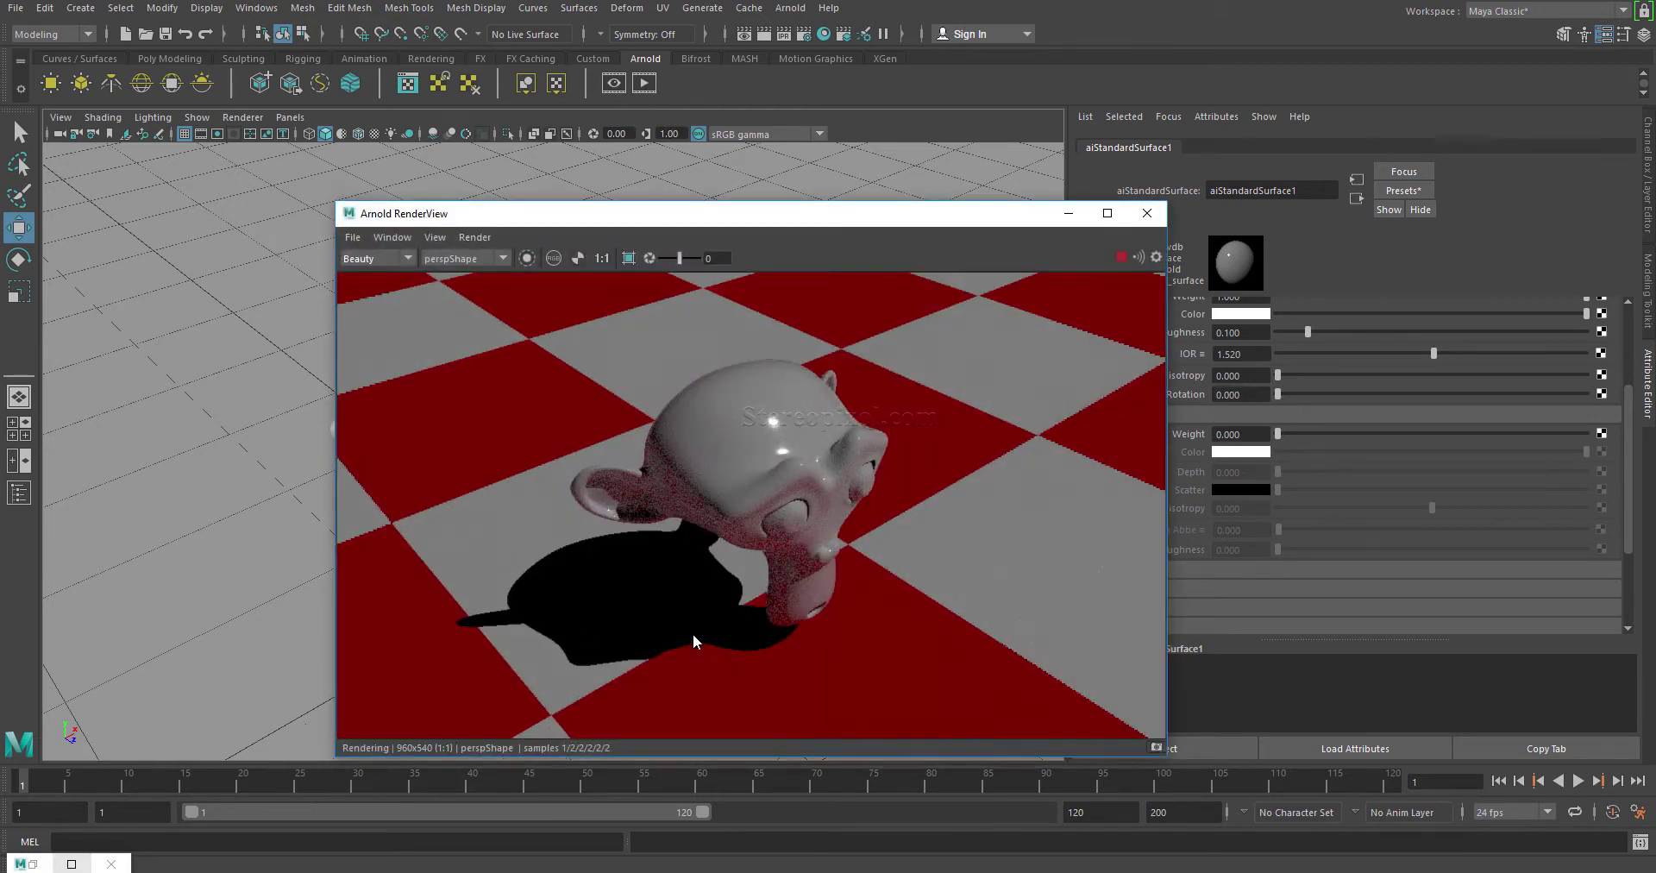
drag(910, 220, 800, 189)
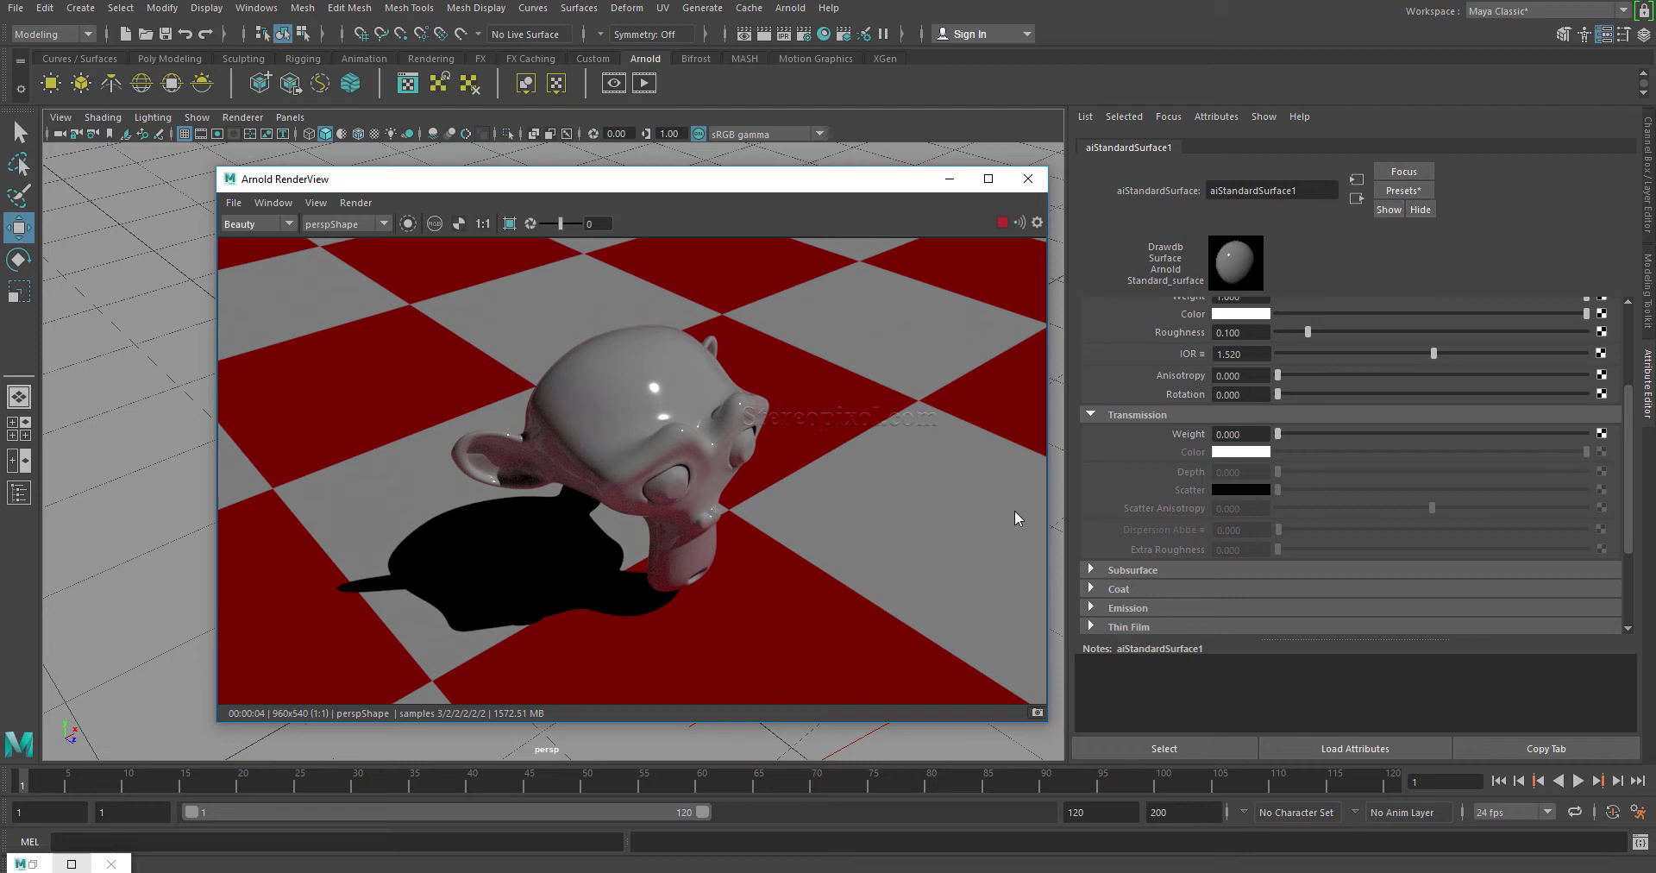
mouse_move(1629, 444)
mouse_down()
mouse_move(1625, 357)
mouse_move(1631, 417)
mouse_up()
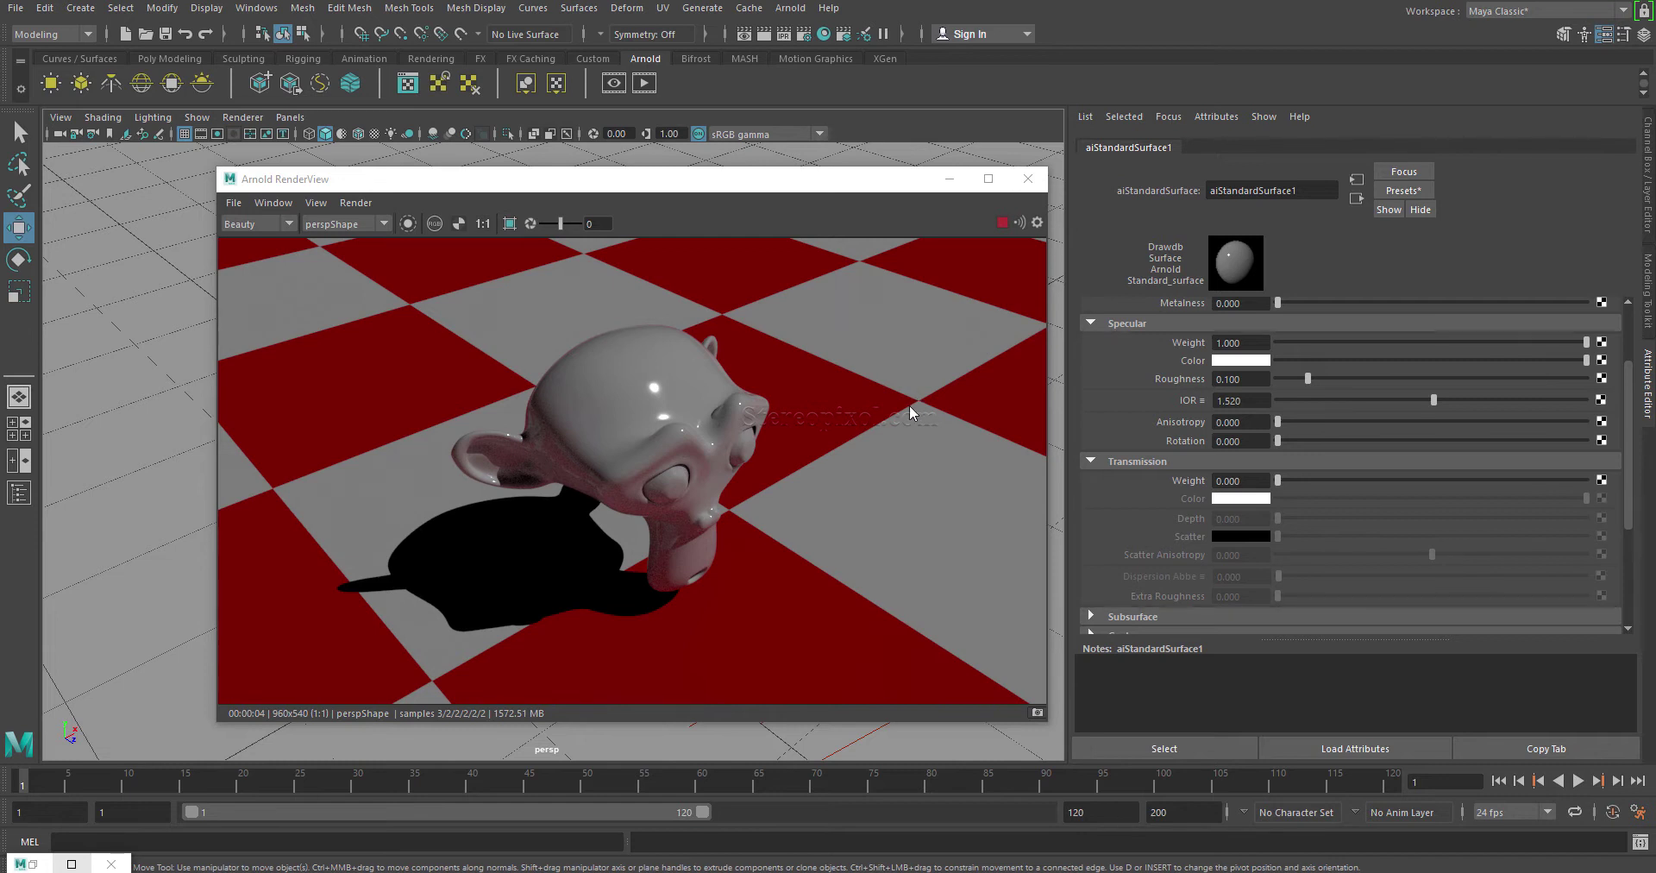
drag(779, 184, 721, 195)
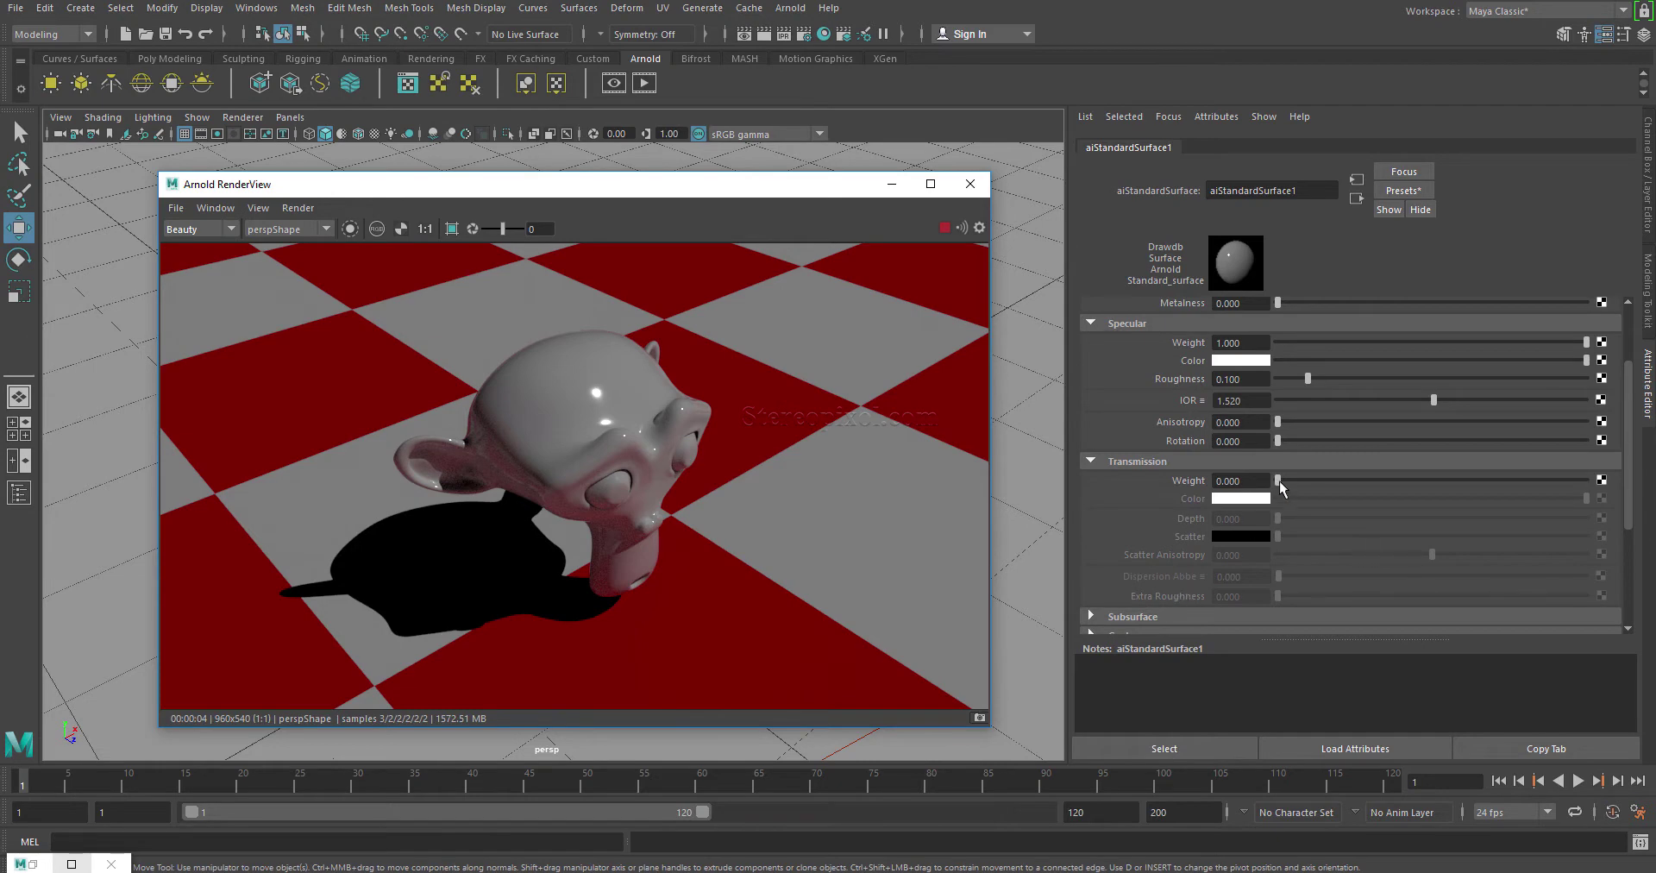
- Raise aiStandardSurface1's Transmission Weight to 1.000 so the head renders as clear glass
drag(1280, 479, 1544, 484)
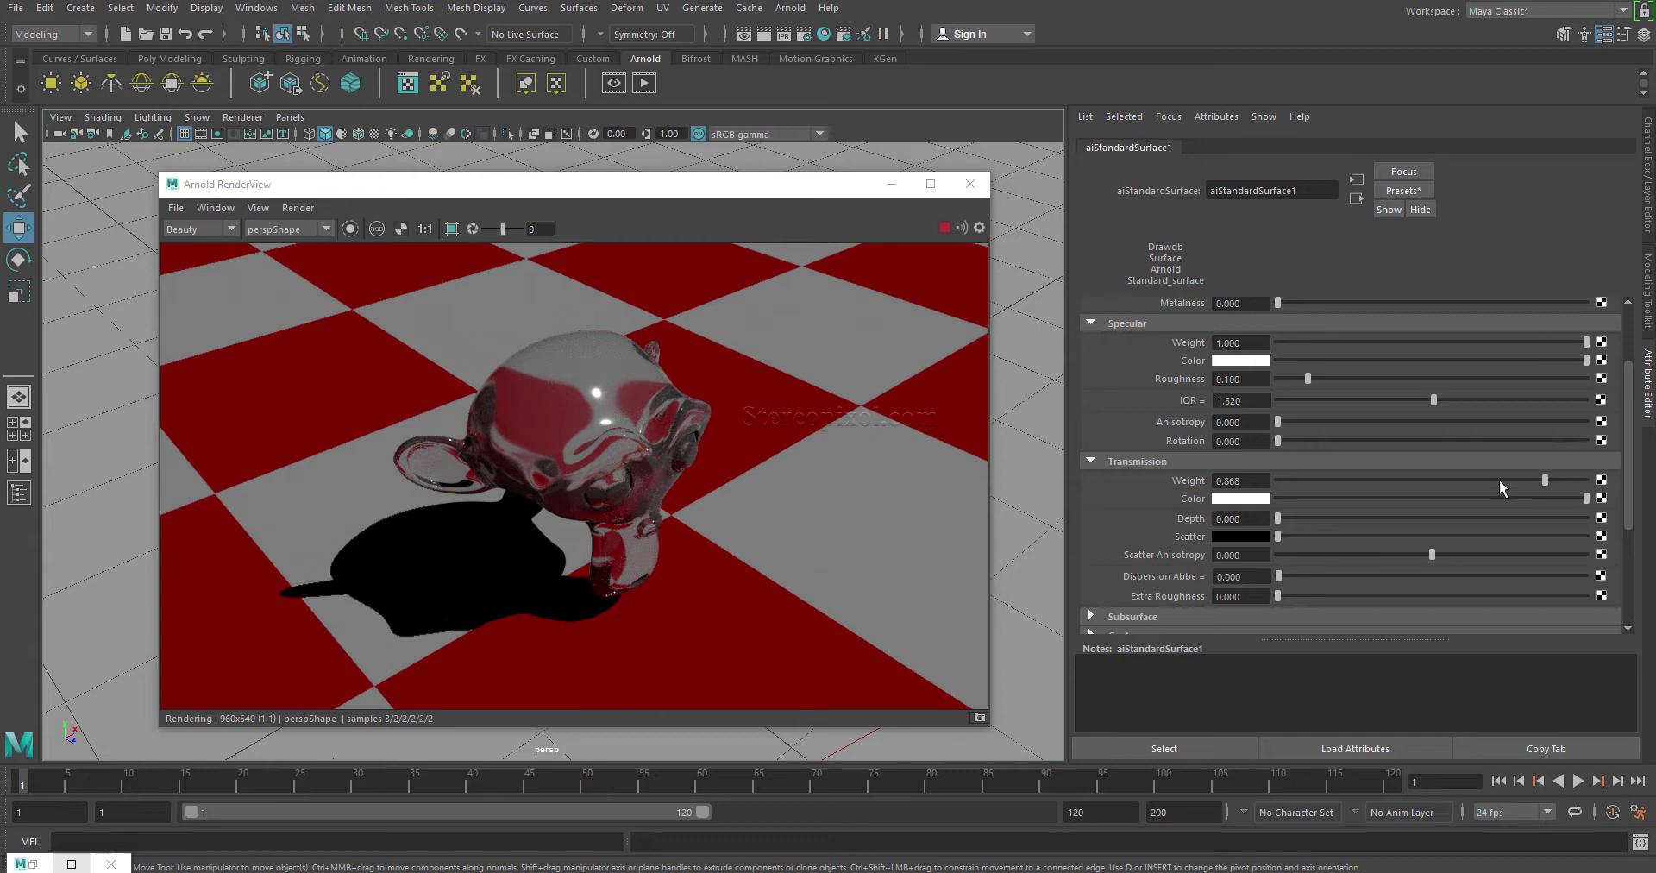
drag(1544, 480, 1587, 481)
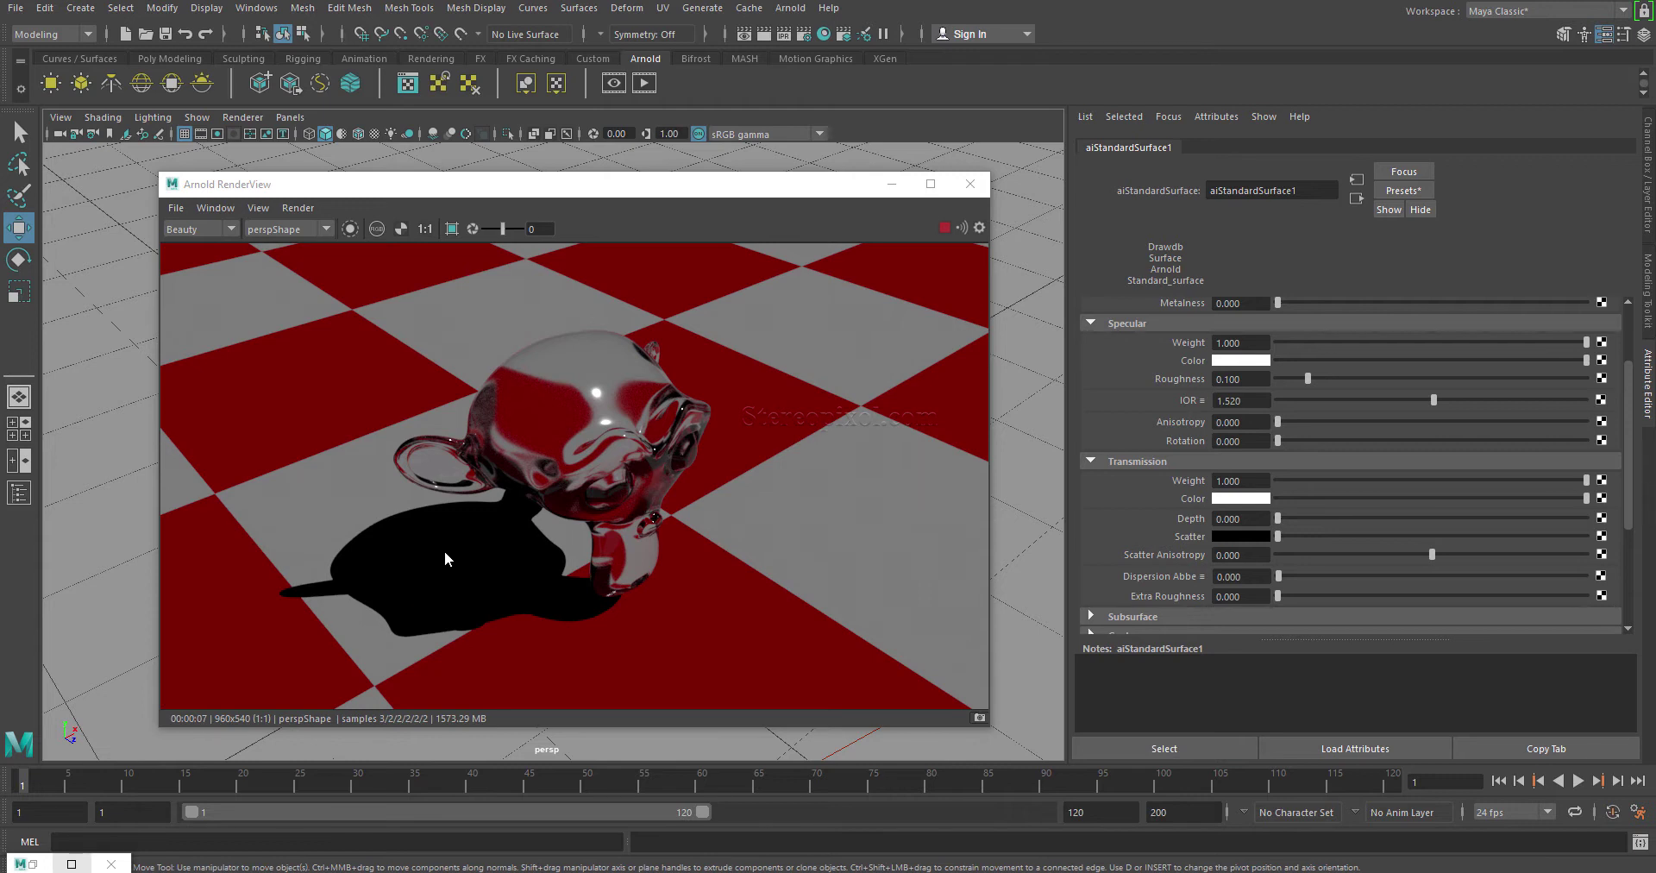
drag(685, 195, 719, 198)
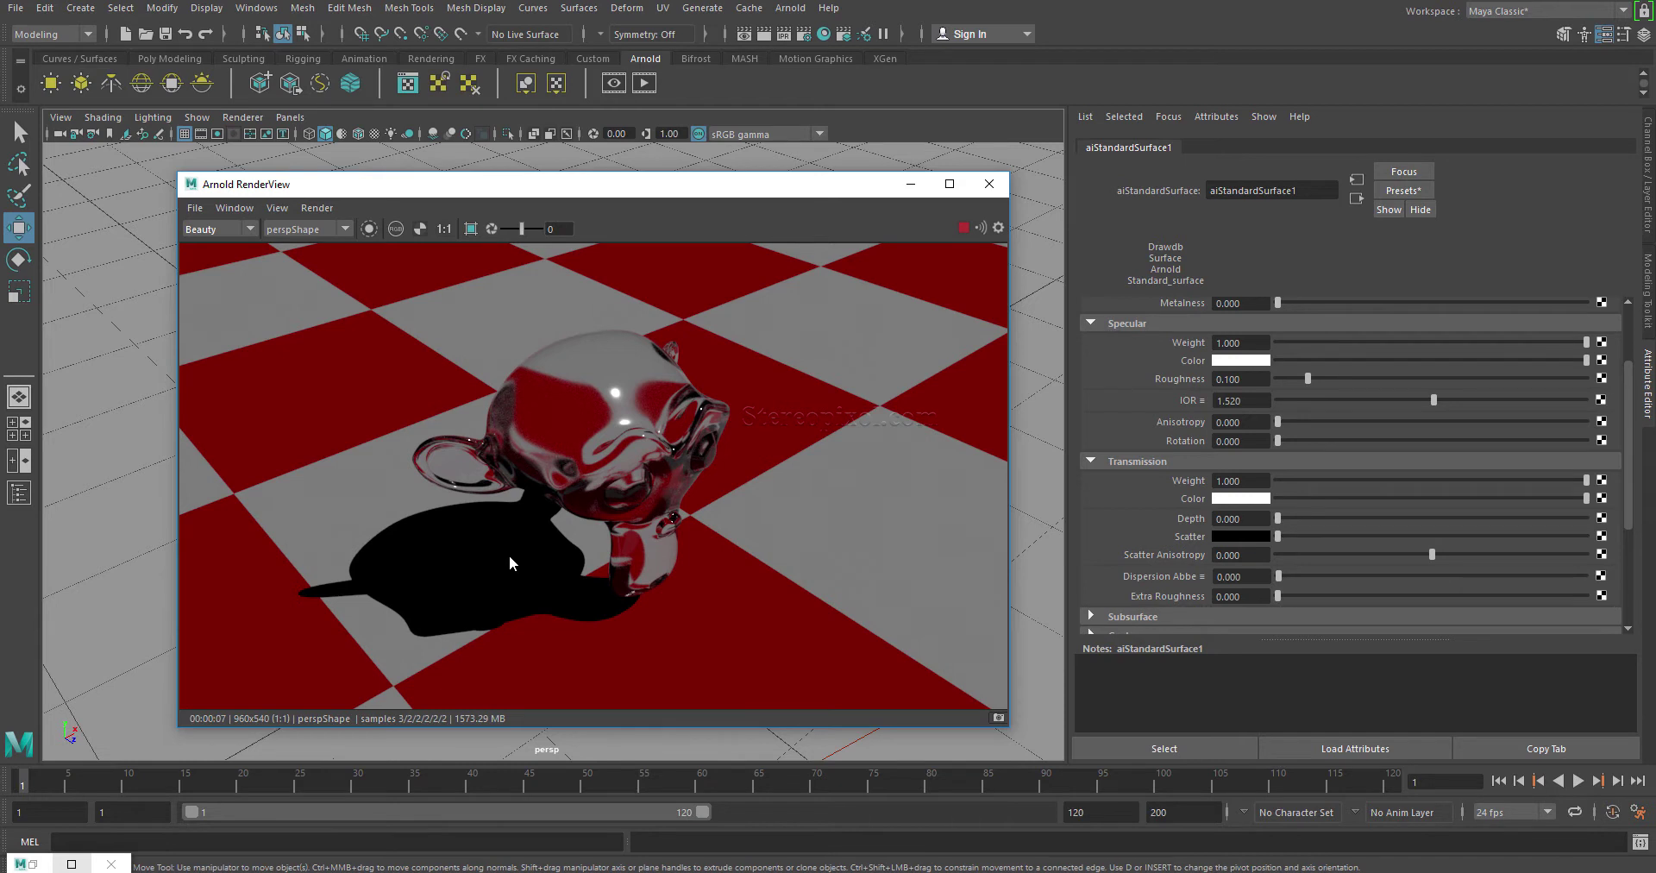
drag(850, 195, 813, 231)
- Uncheck Opaque in the Suzane:MeshShape Arnold section to remove the glass head's black shadow
click(687, 408)
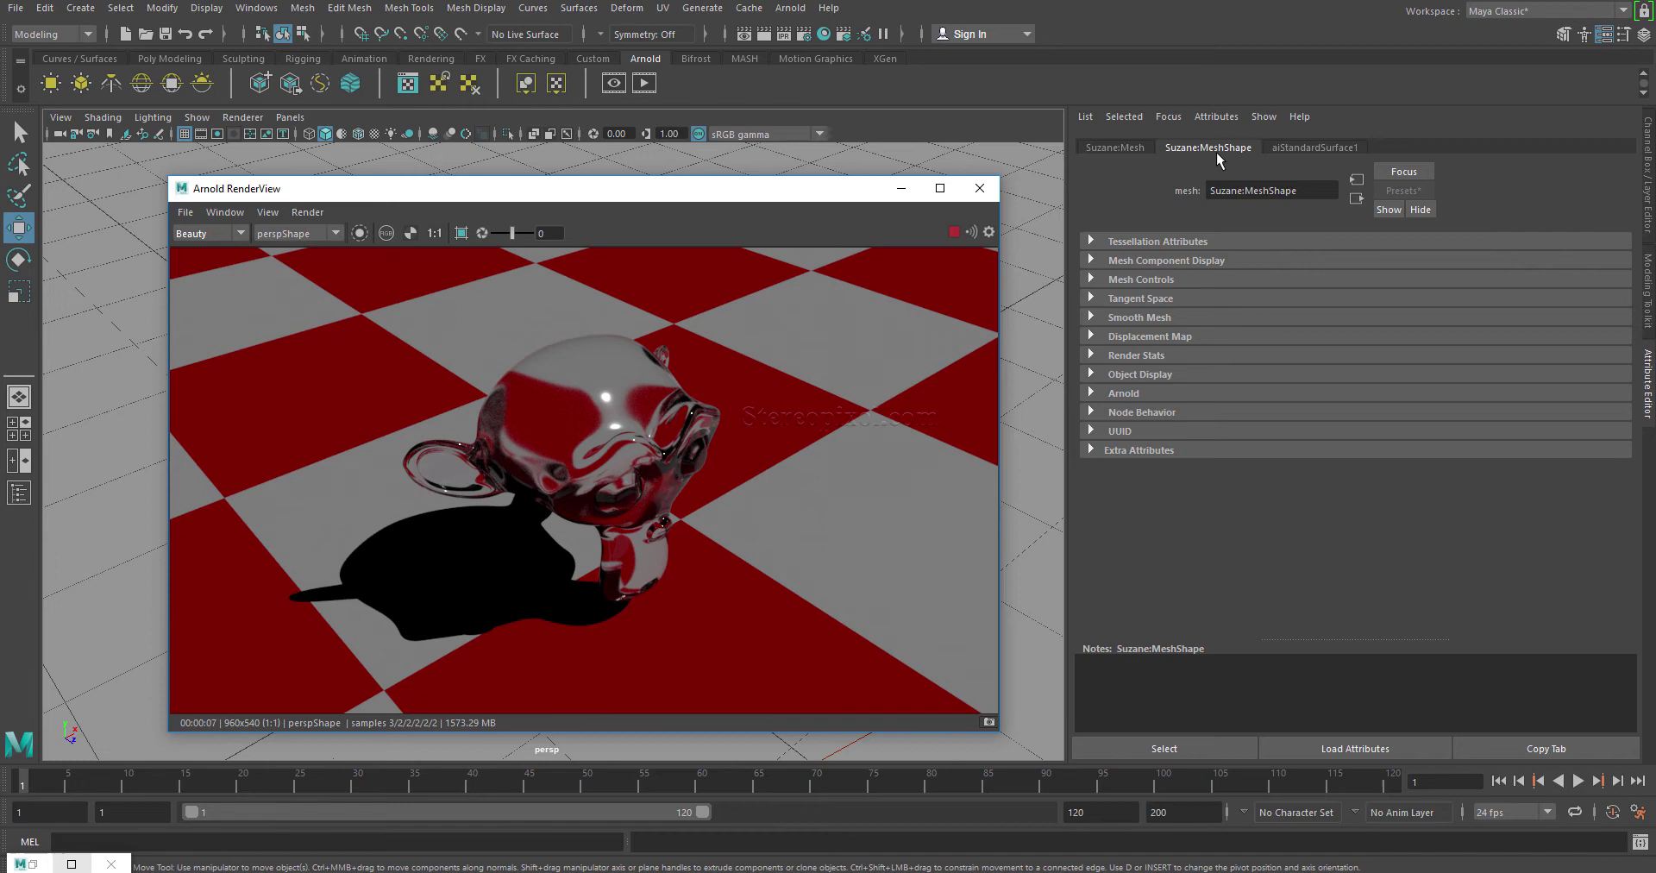
drag(715, 203, 747, 159)
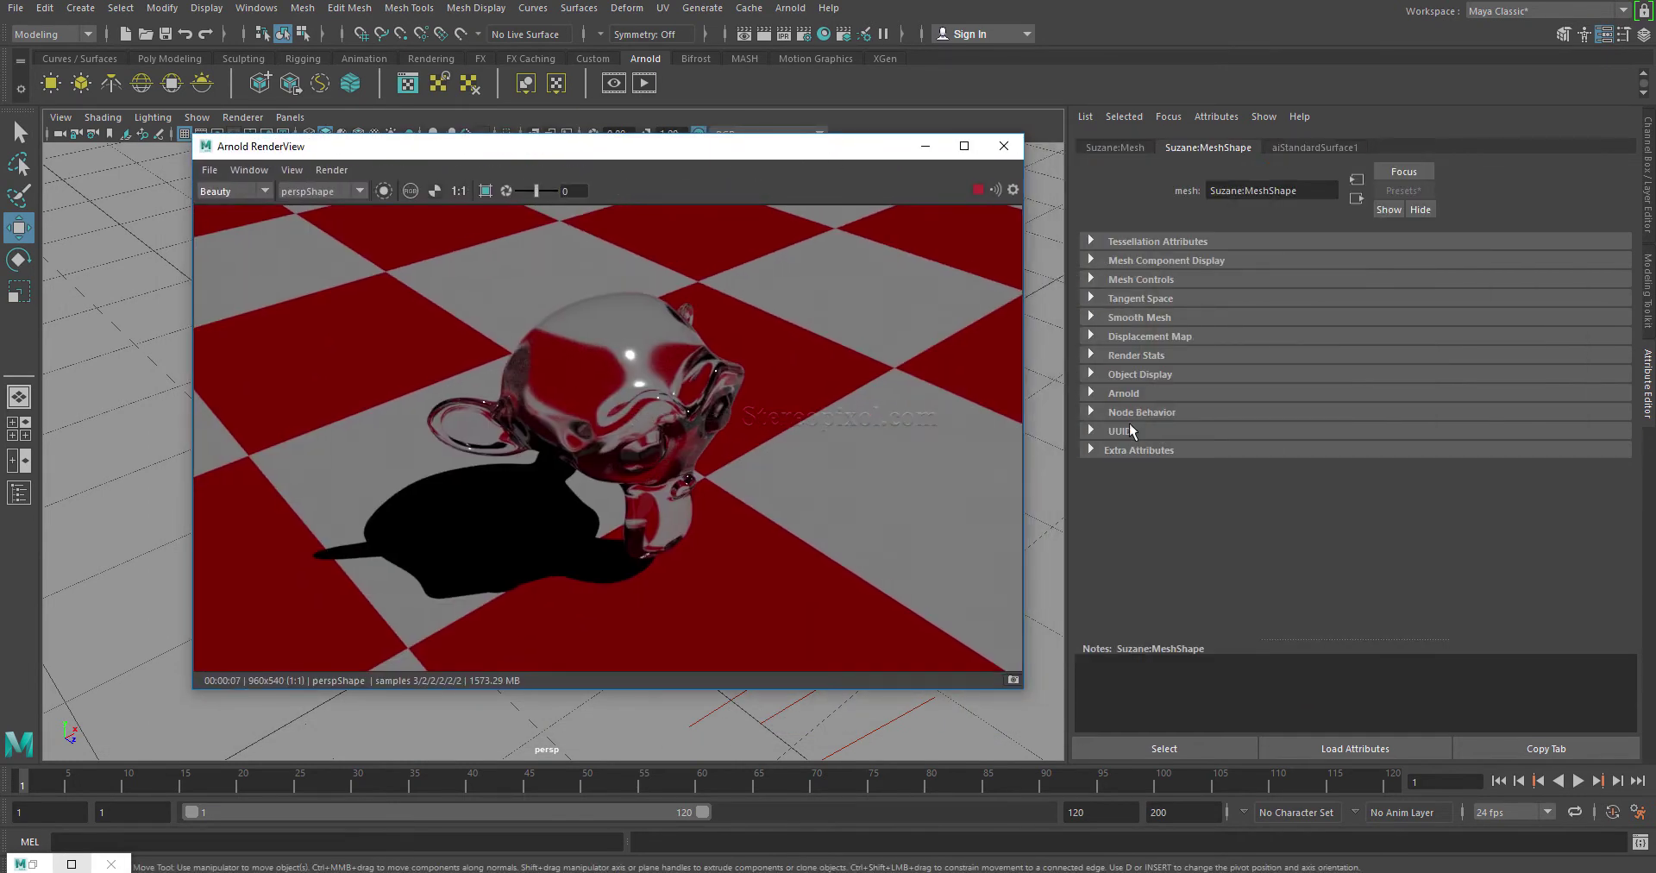
click(1125, 394)
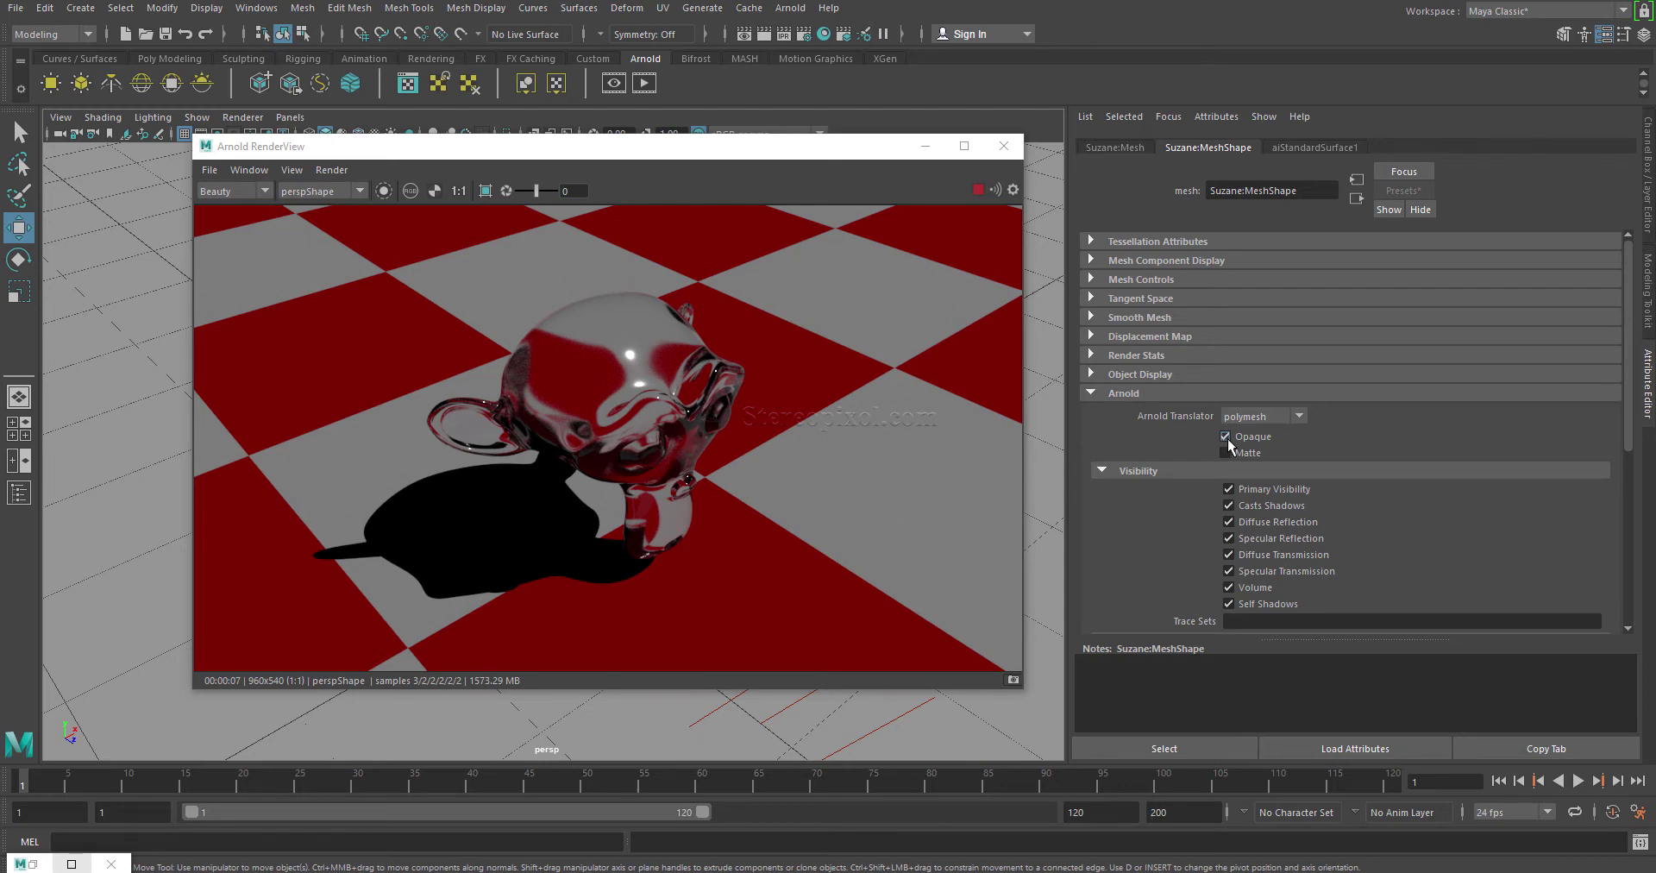
drag(649, 152, 1003, 127)
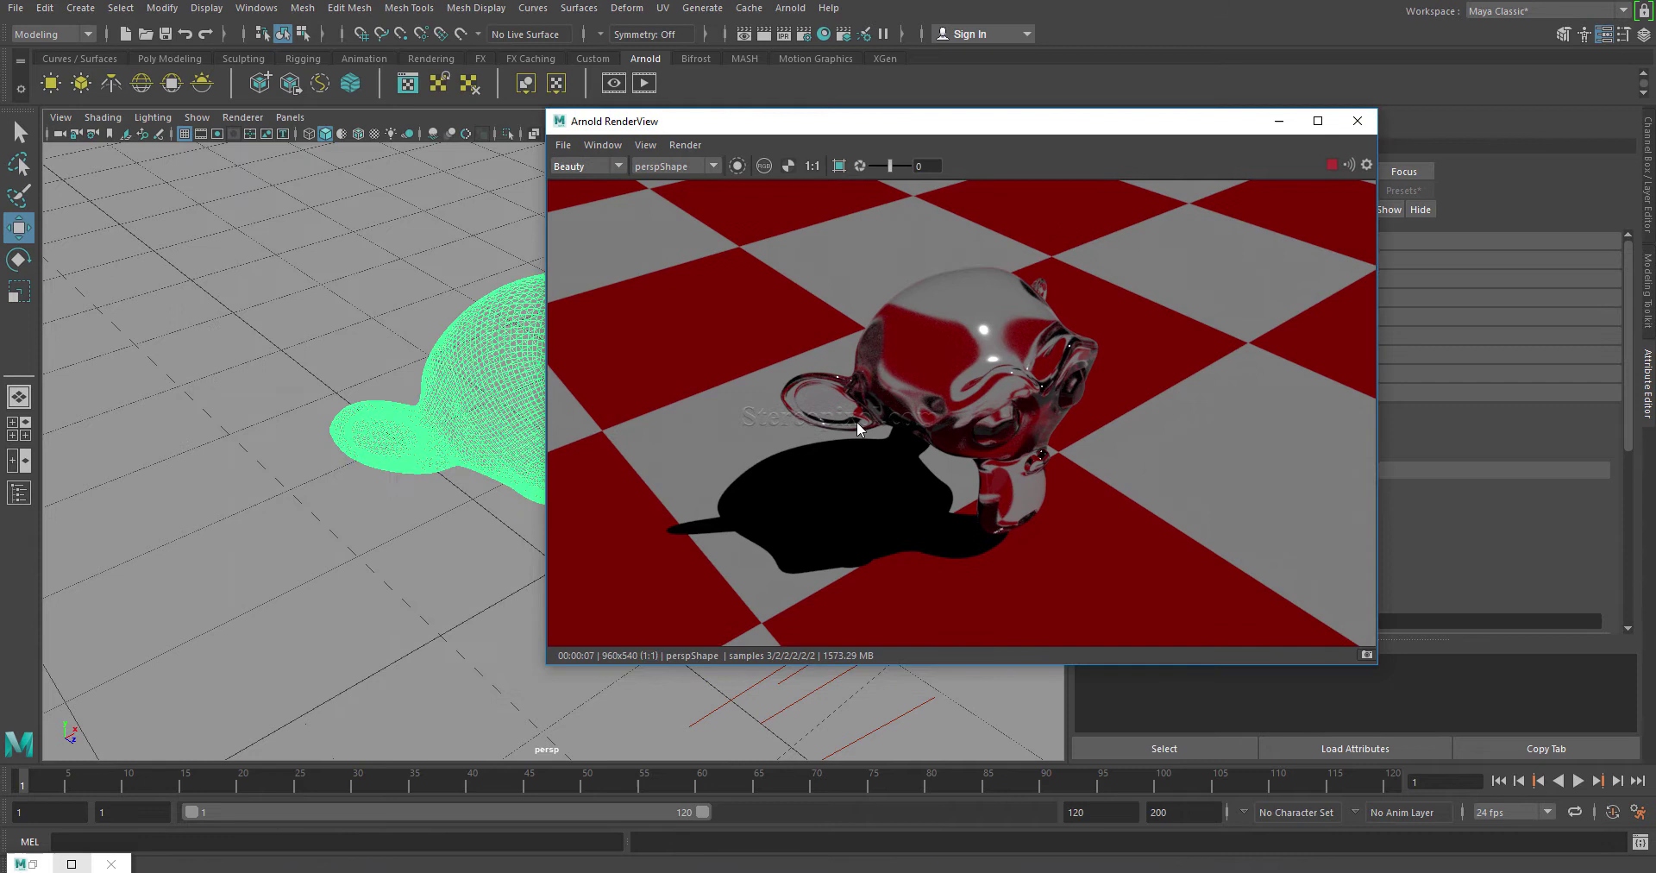
drag(1195, 131, 831, 177)
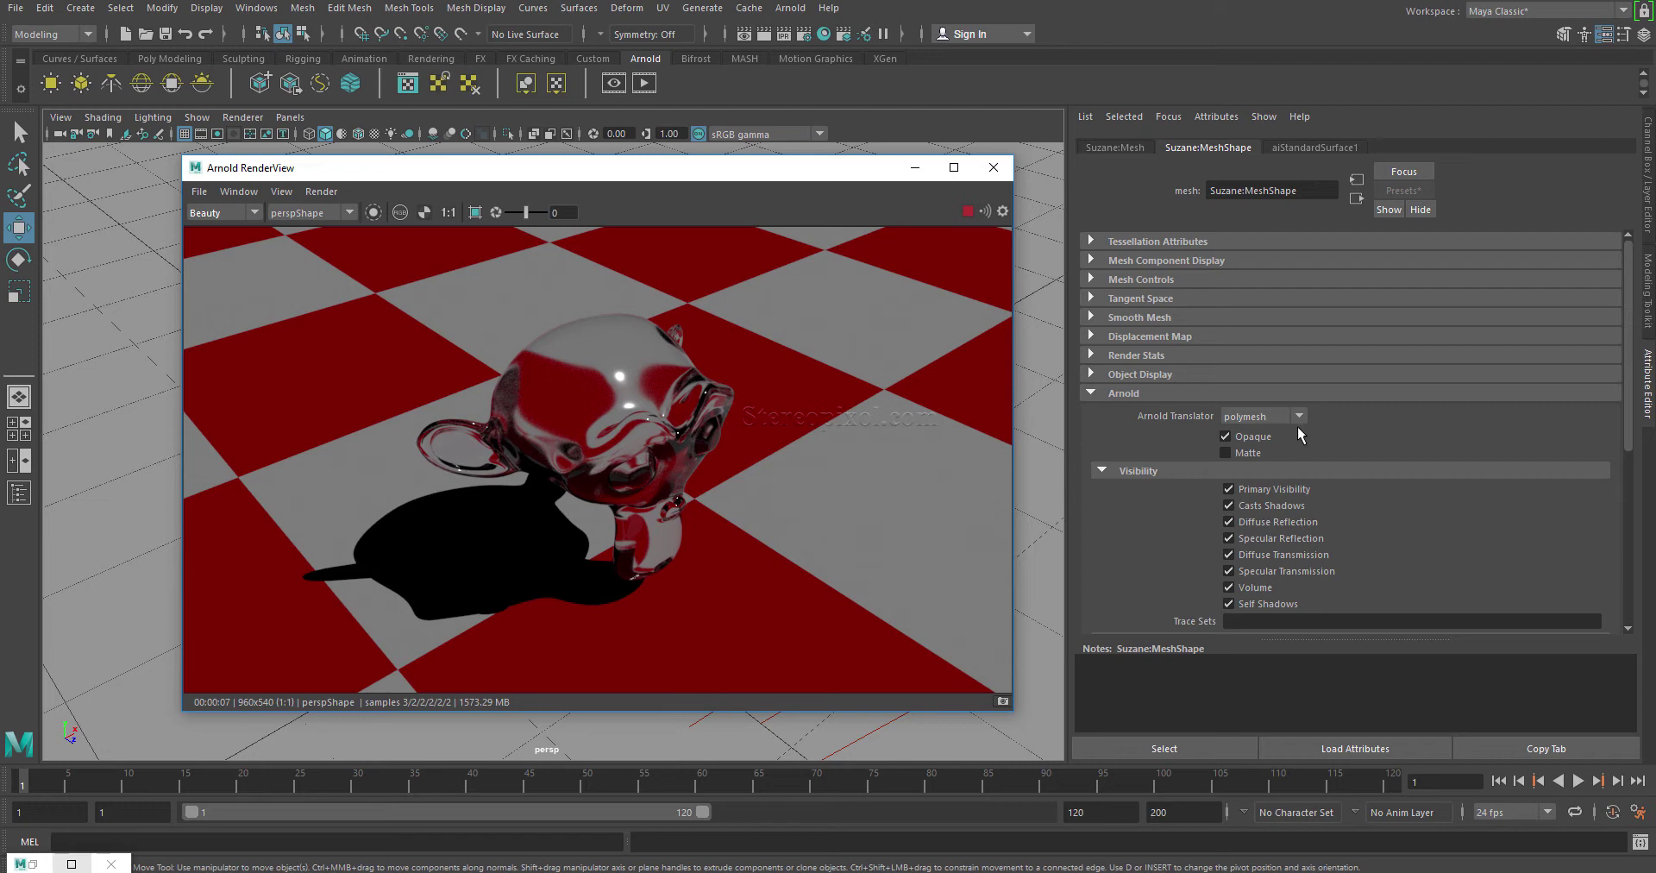
click(1254, 438)
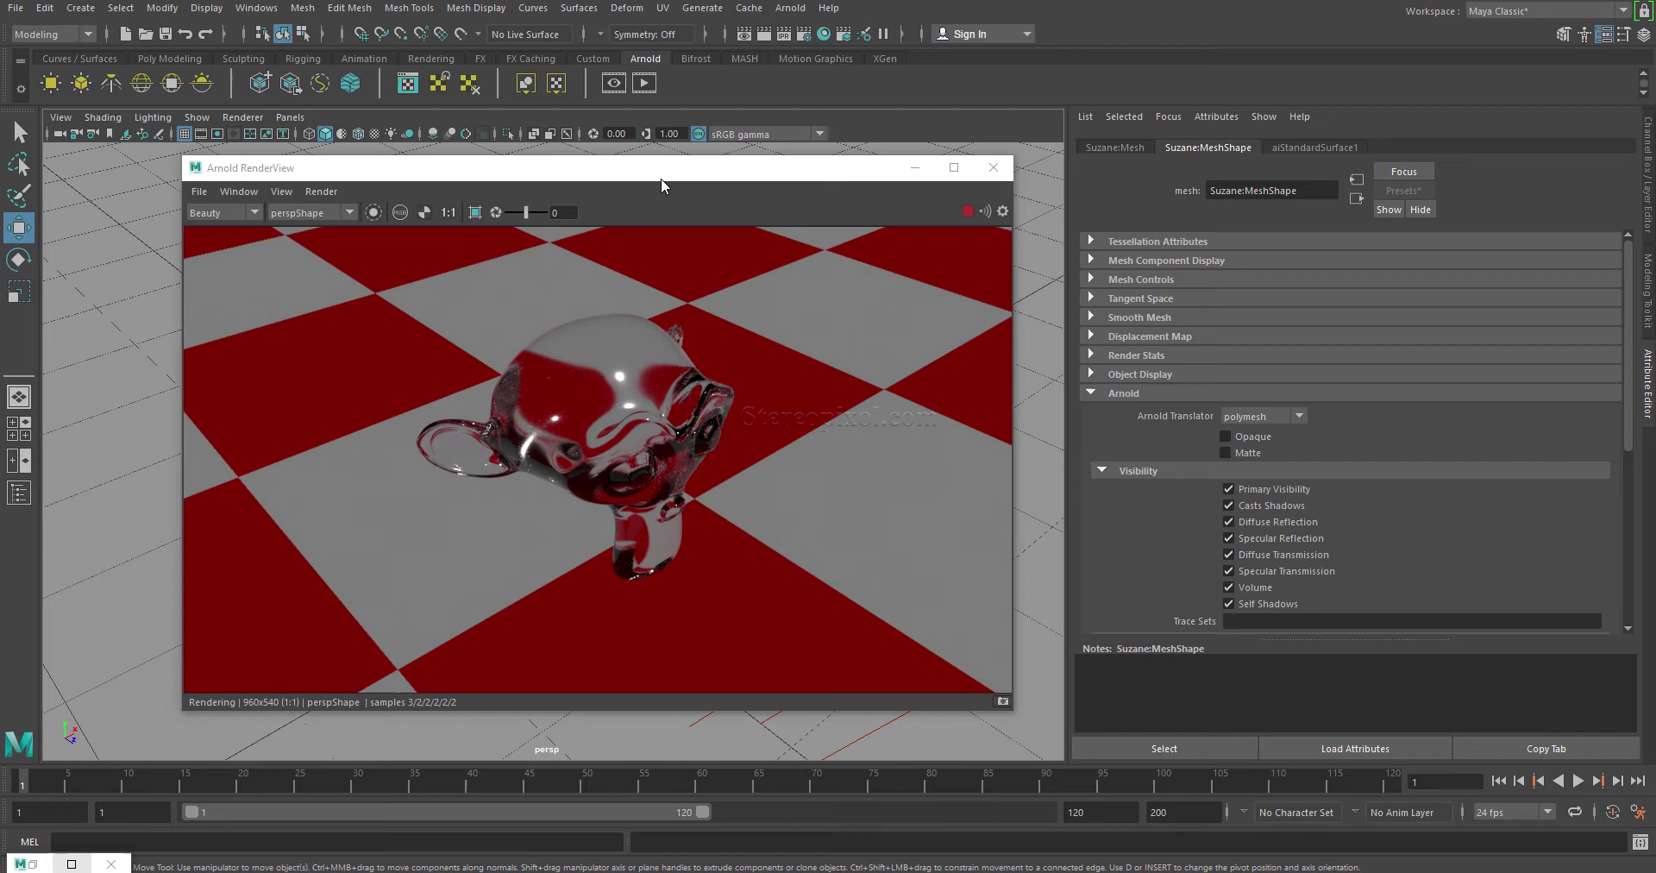
drag(661, 178, 537, 183)
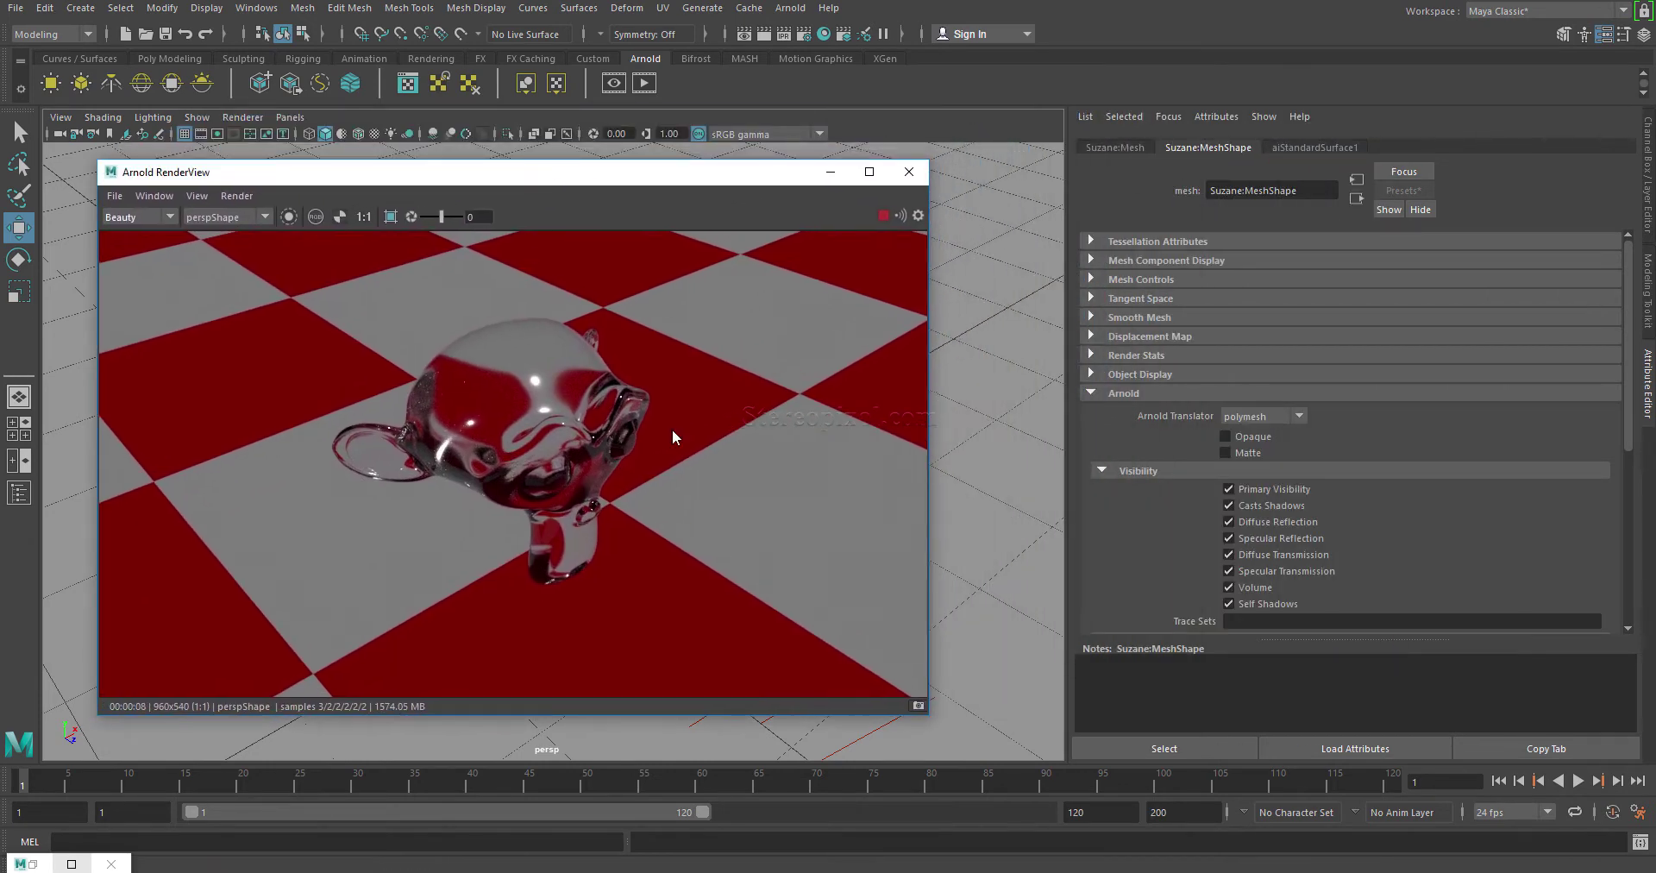
- Set the glass material's Transmission Weight to 0.9, then raise it toward 0.98
click(1314, 148)
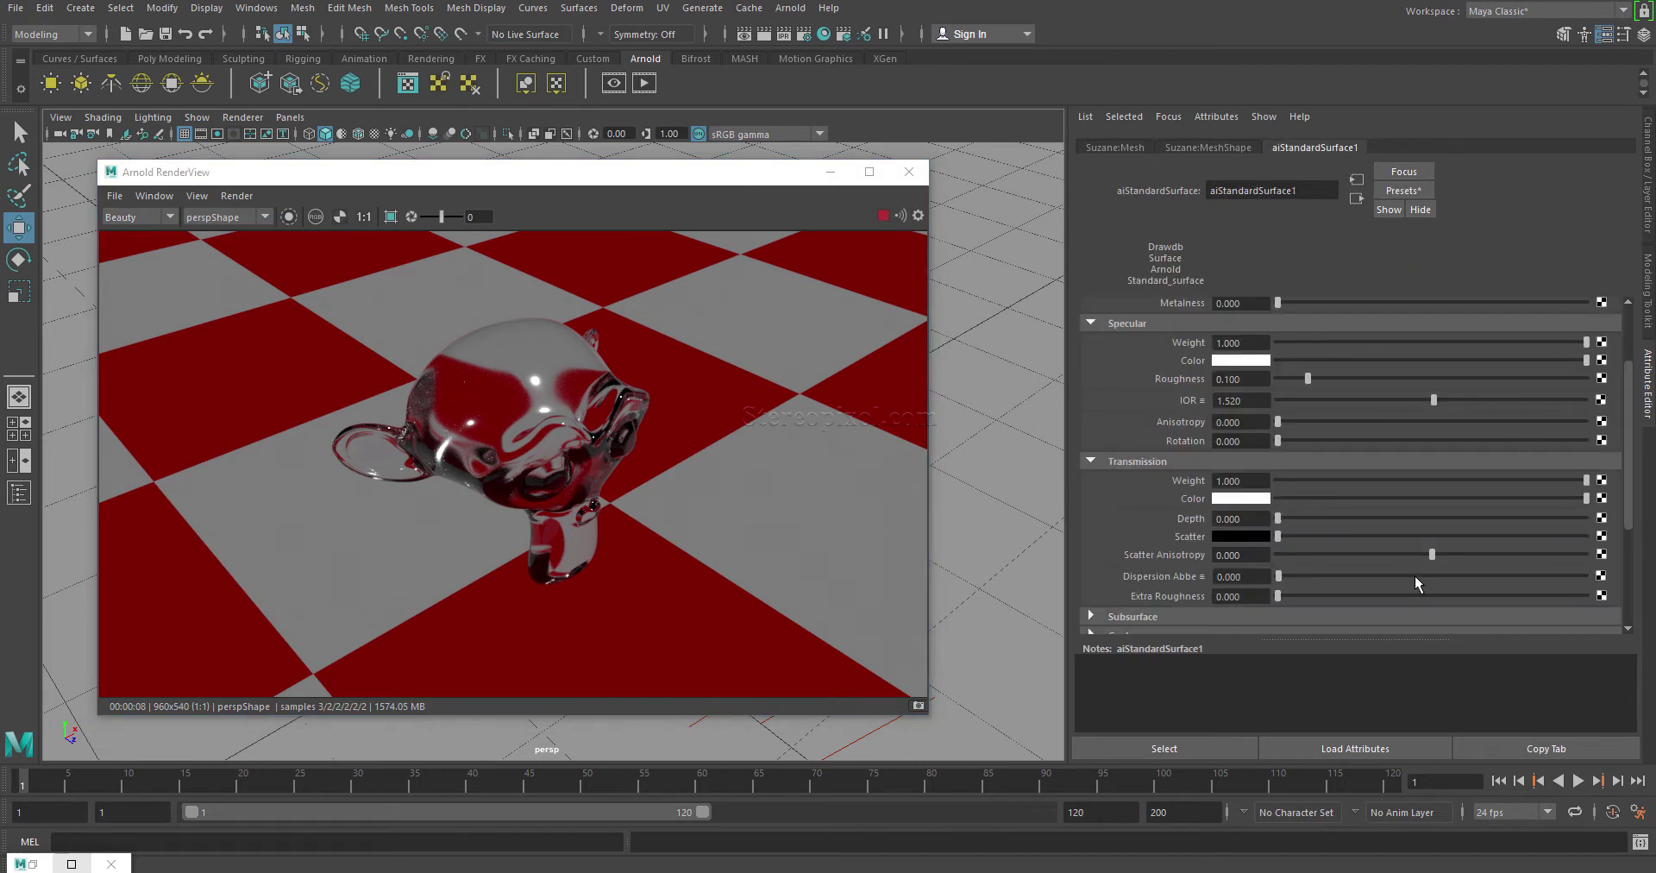
click(1254, 482)
text(0.9)
key(Return)
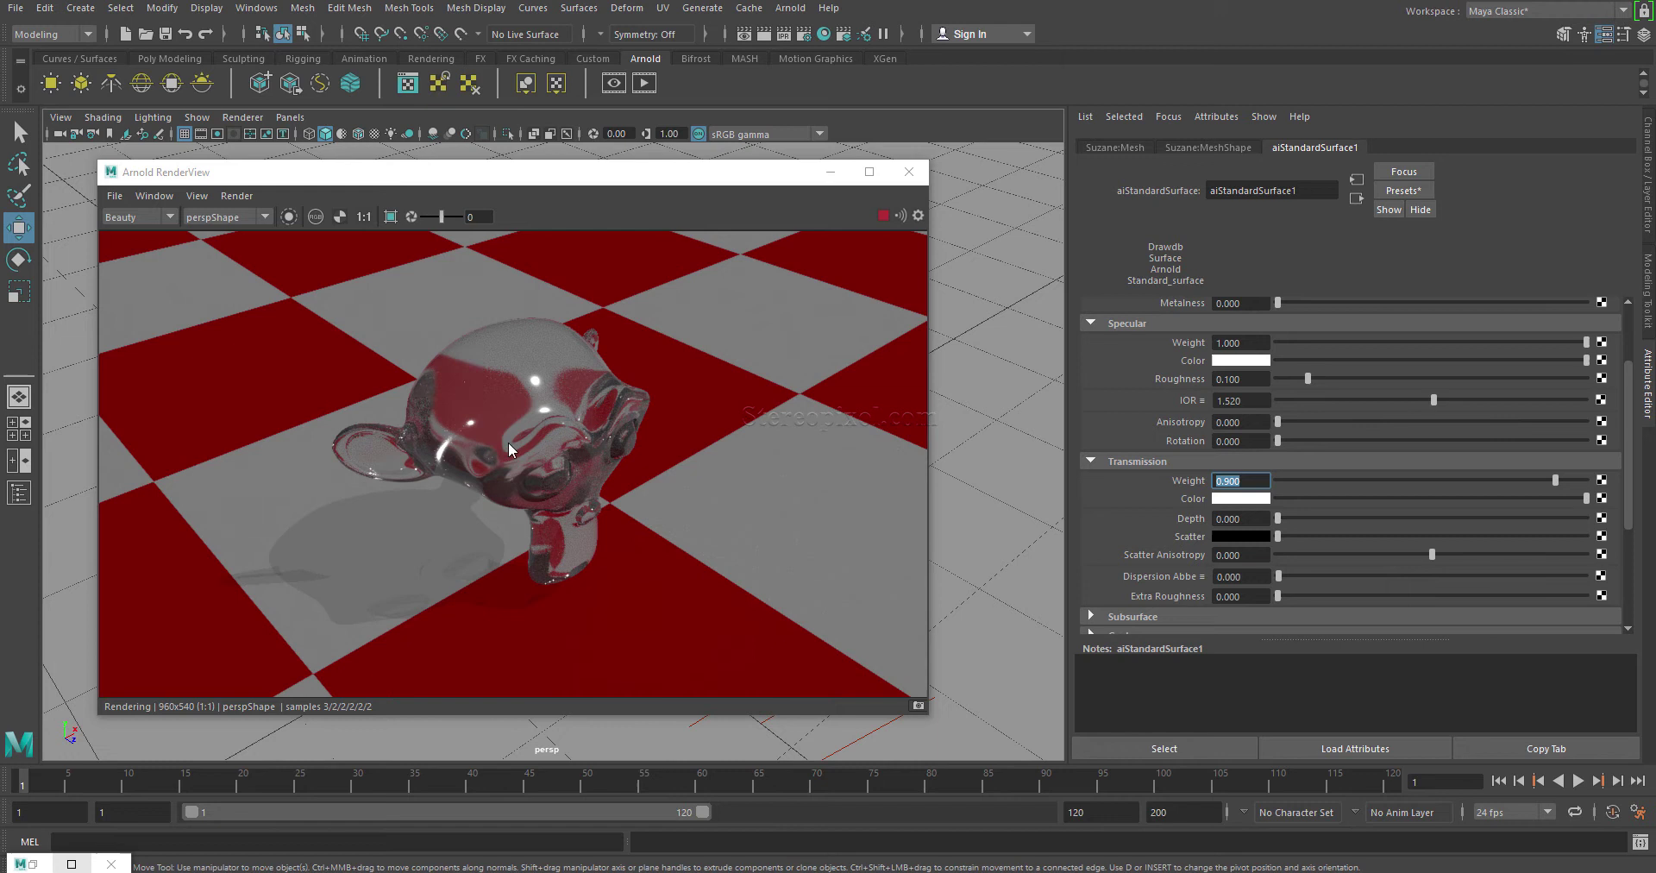
click(1573, 480)
drag(1575, 480, 1577, 480)
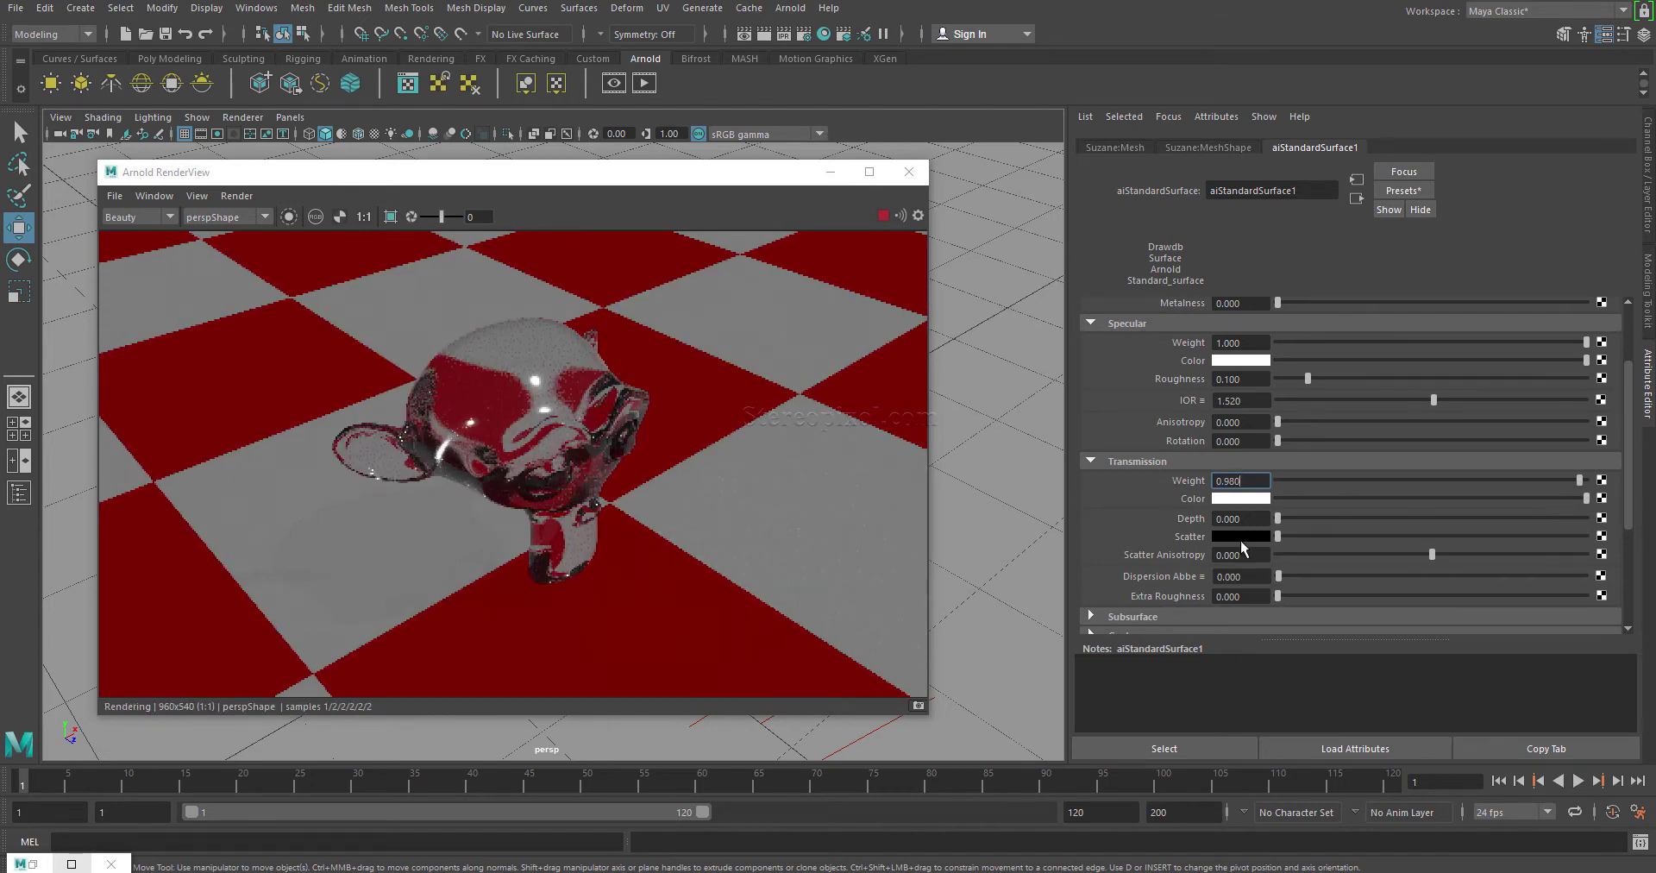
- Try Transmission Depth values up to about 47, then reset Depth to 0 and Weight to 0.955
drag(1284, 520, 1370, 514)
drag(1580, 479, 1458, 478)
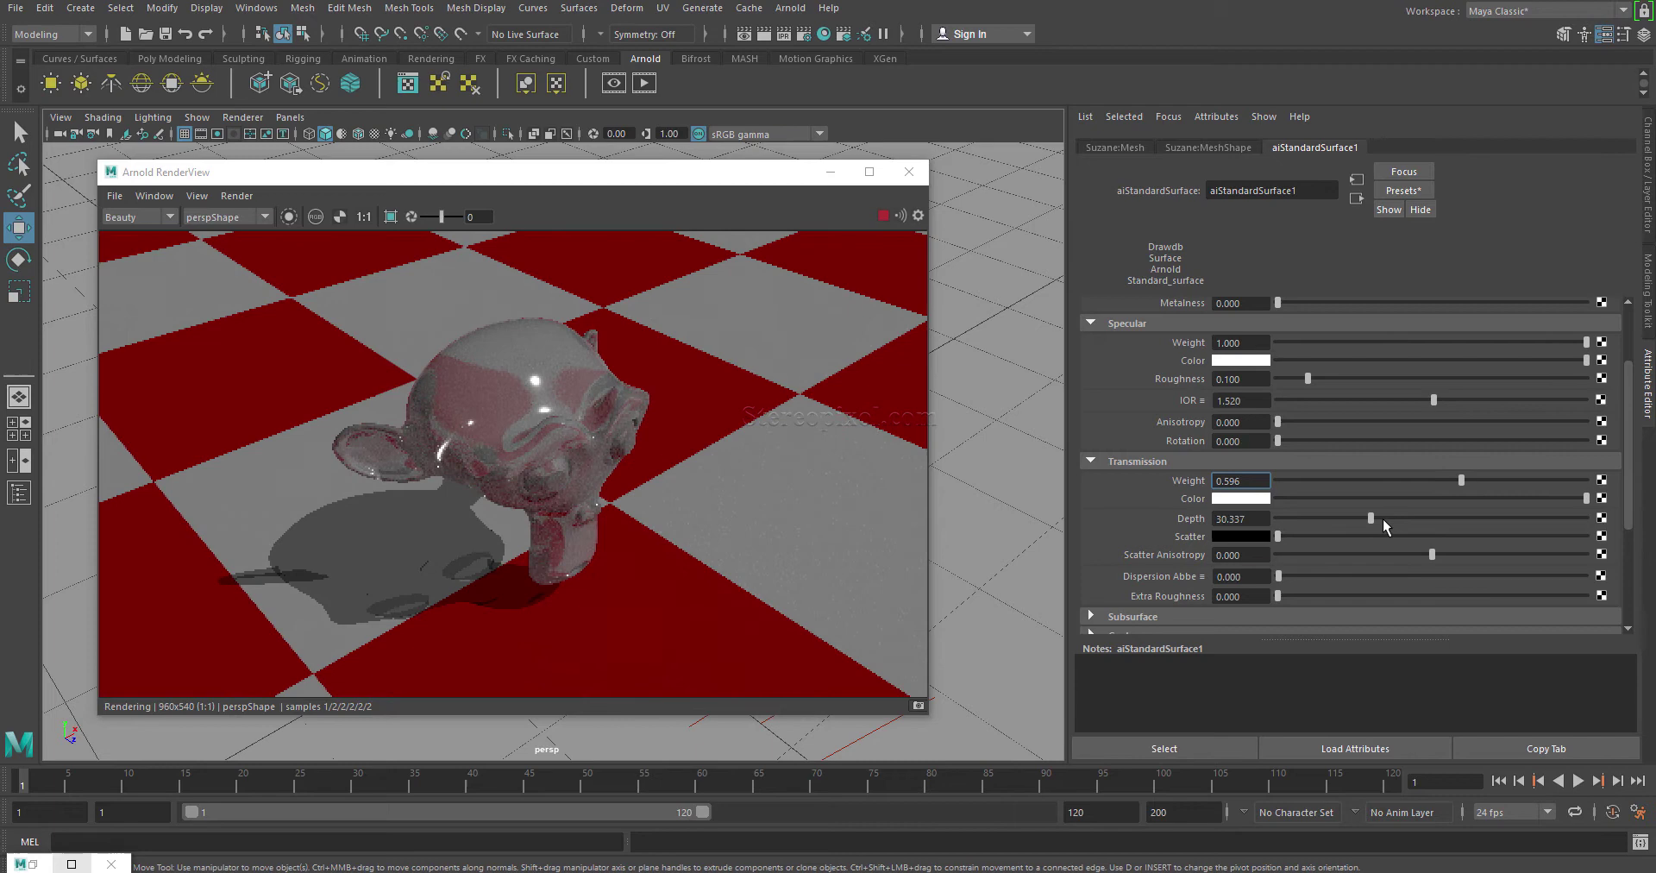
drag(1383, 520, 1560, 480)
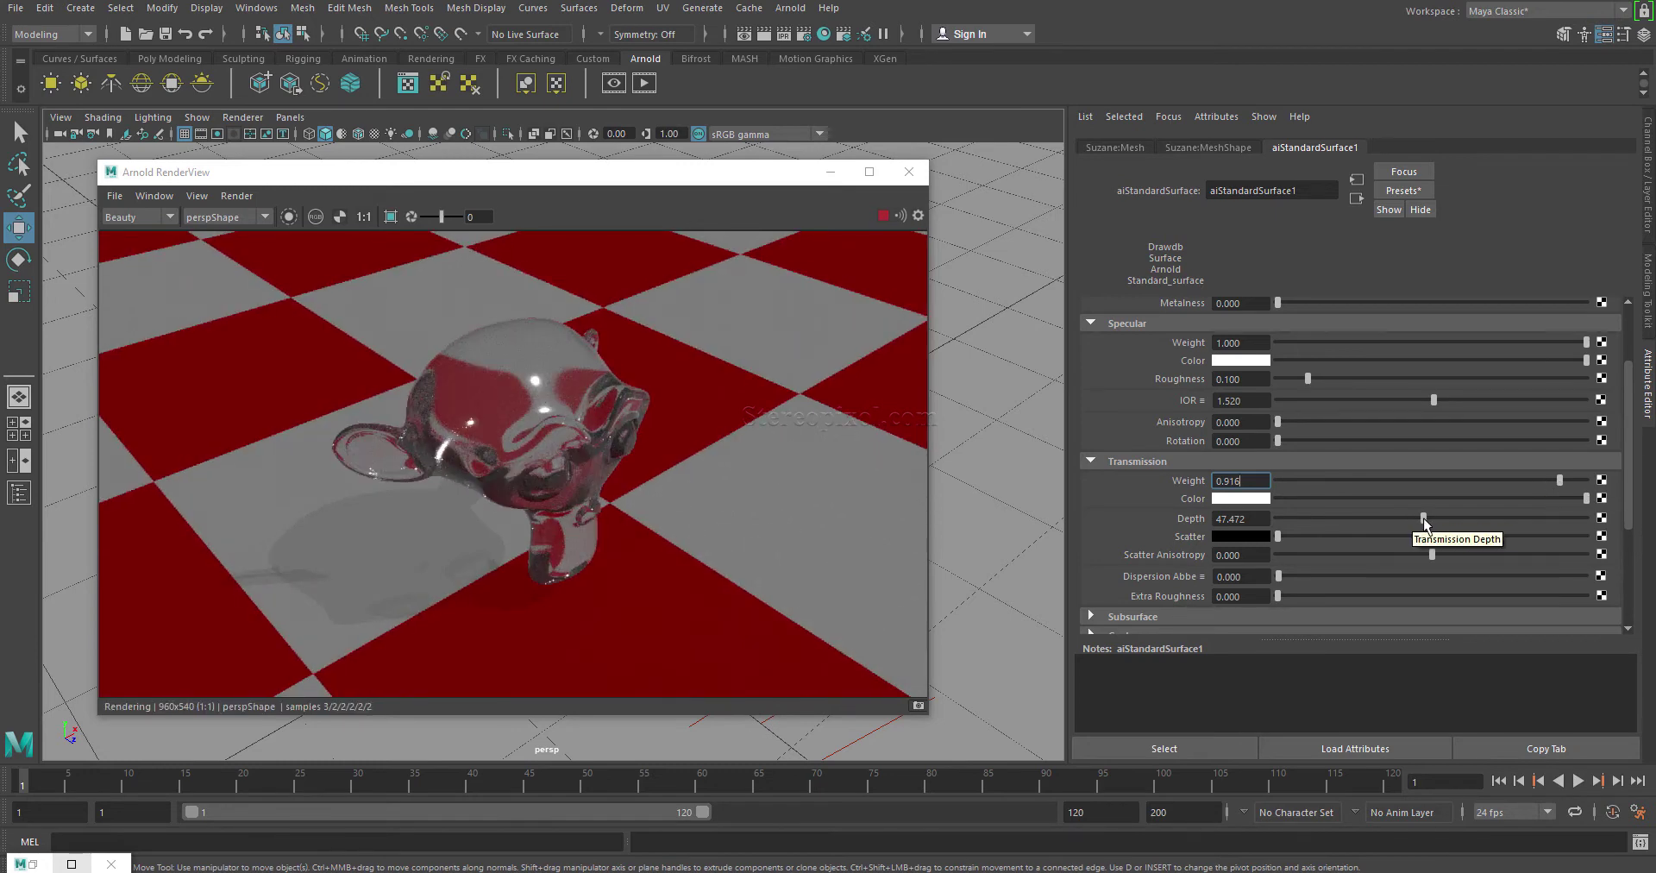
drag(1424, 522, 1199, 524)
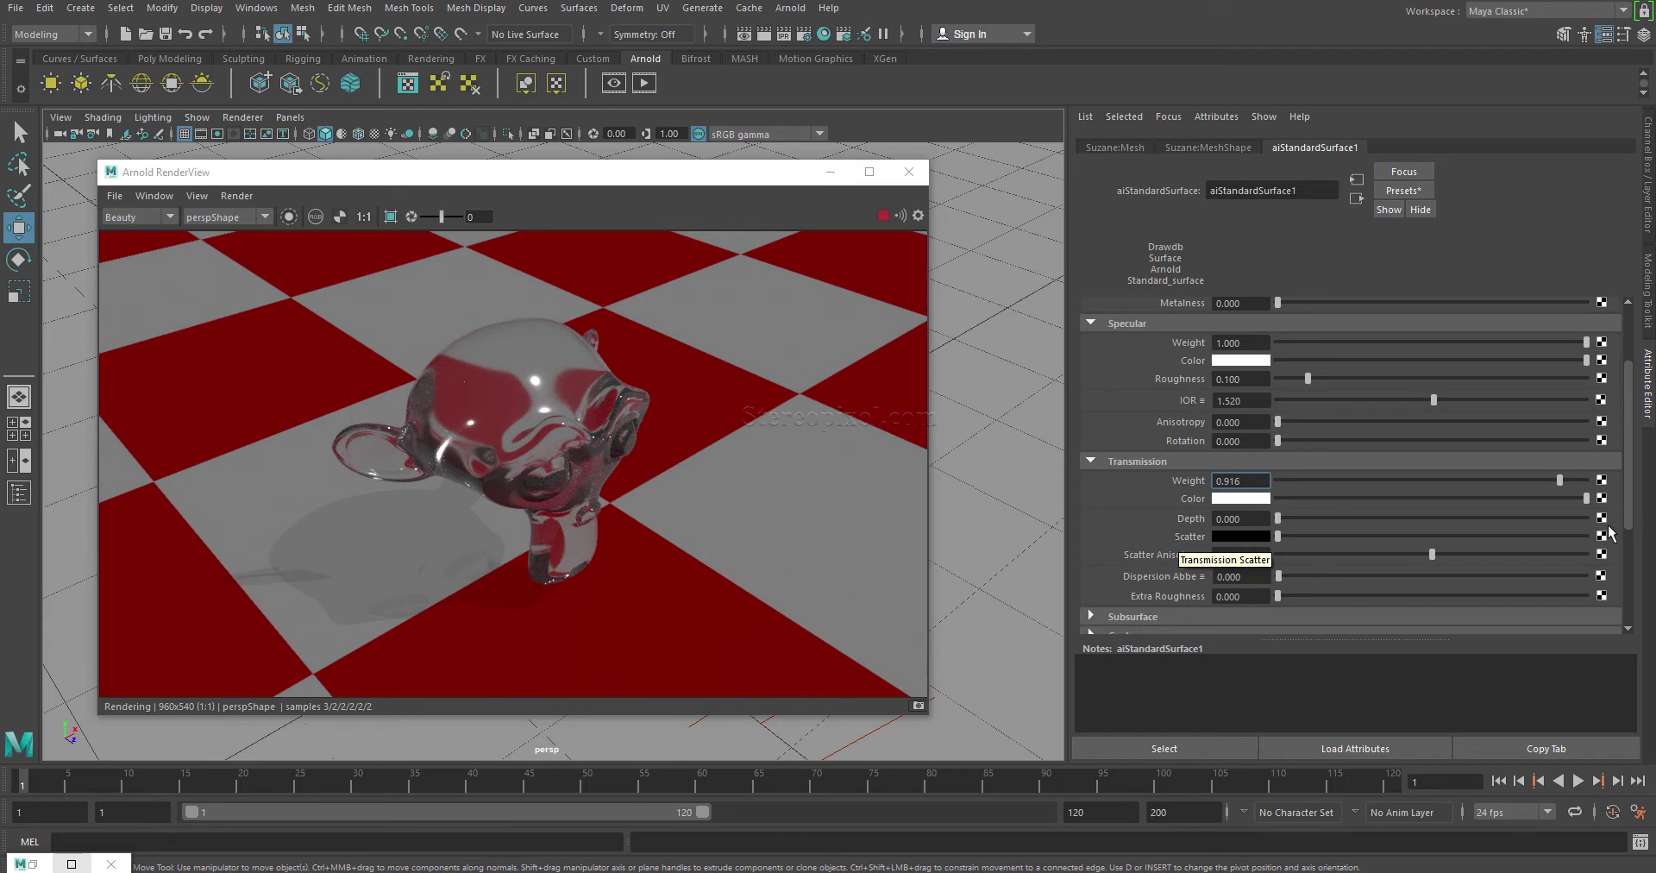
drag(1560, 479, 1570, 479)
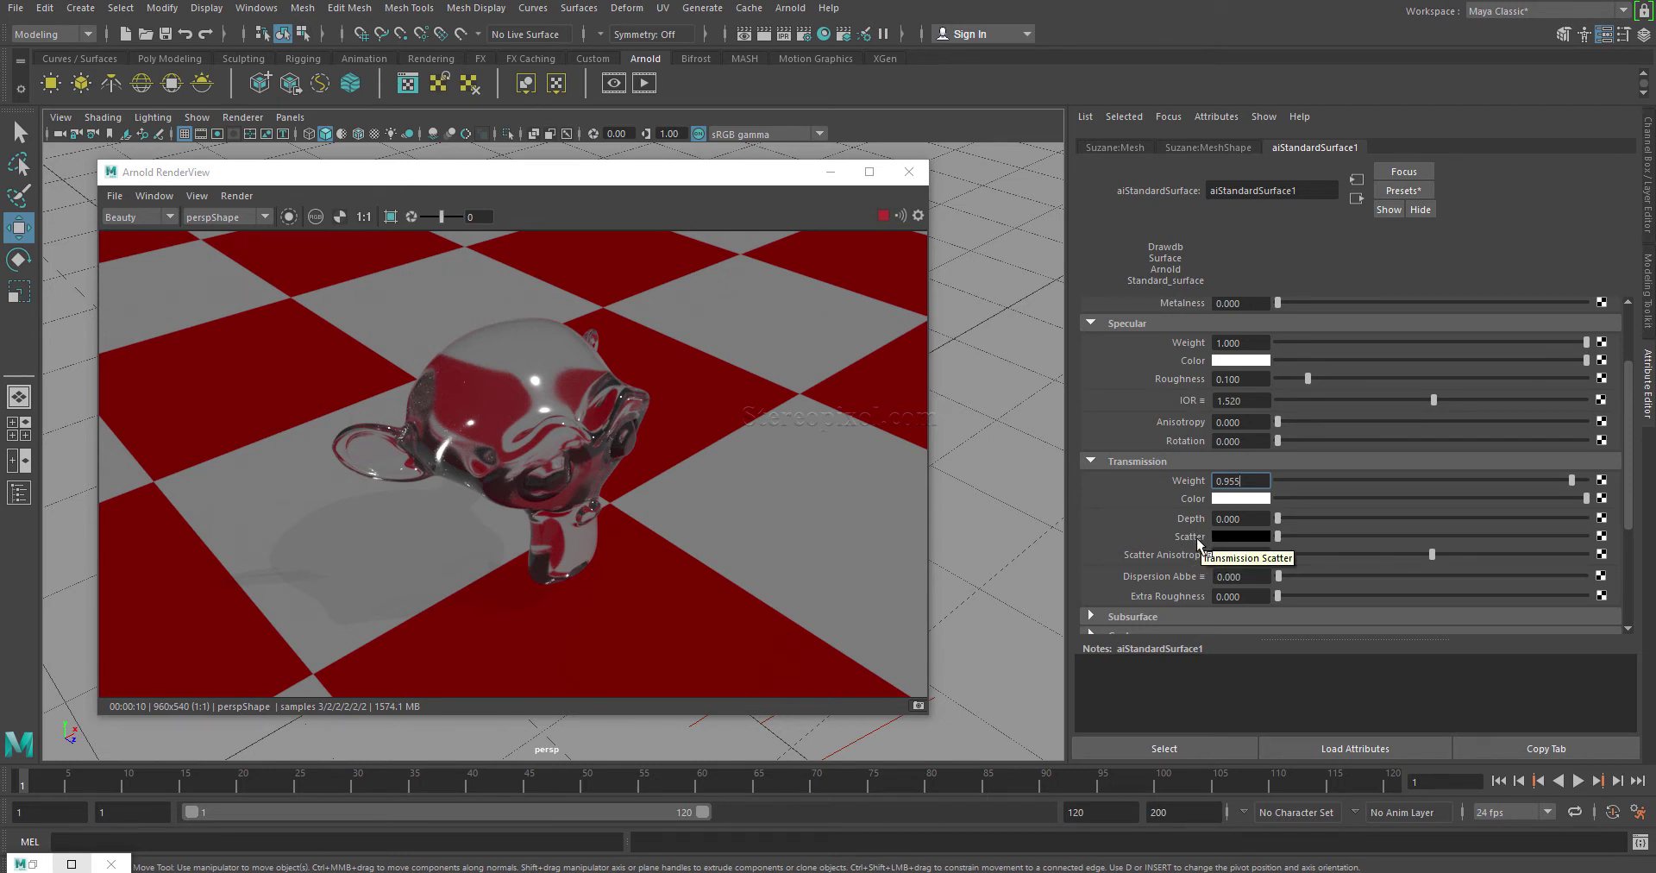
click(1238, 498)
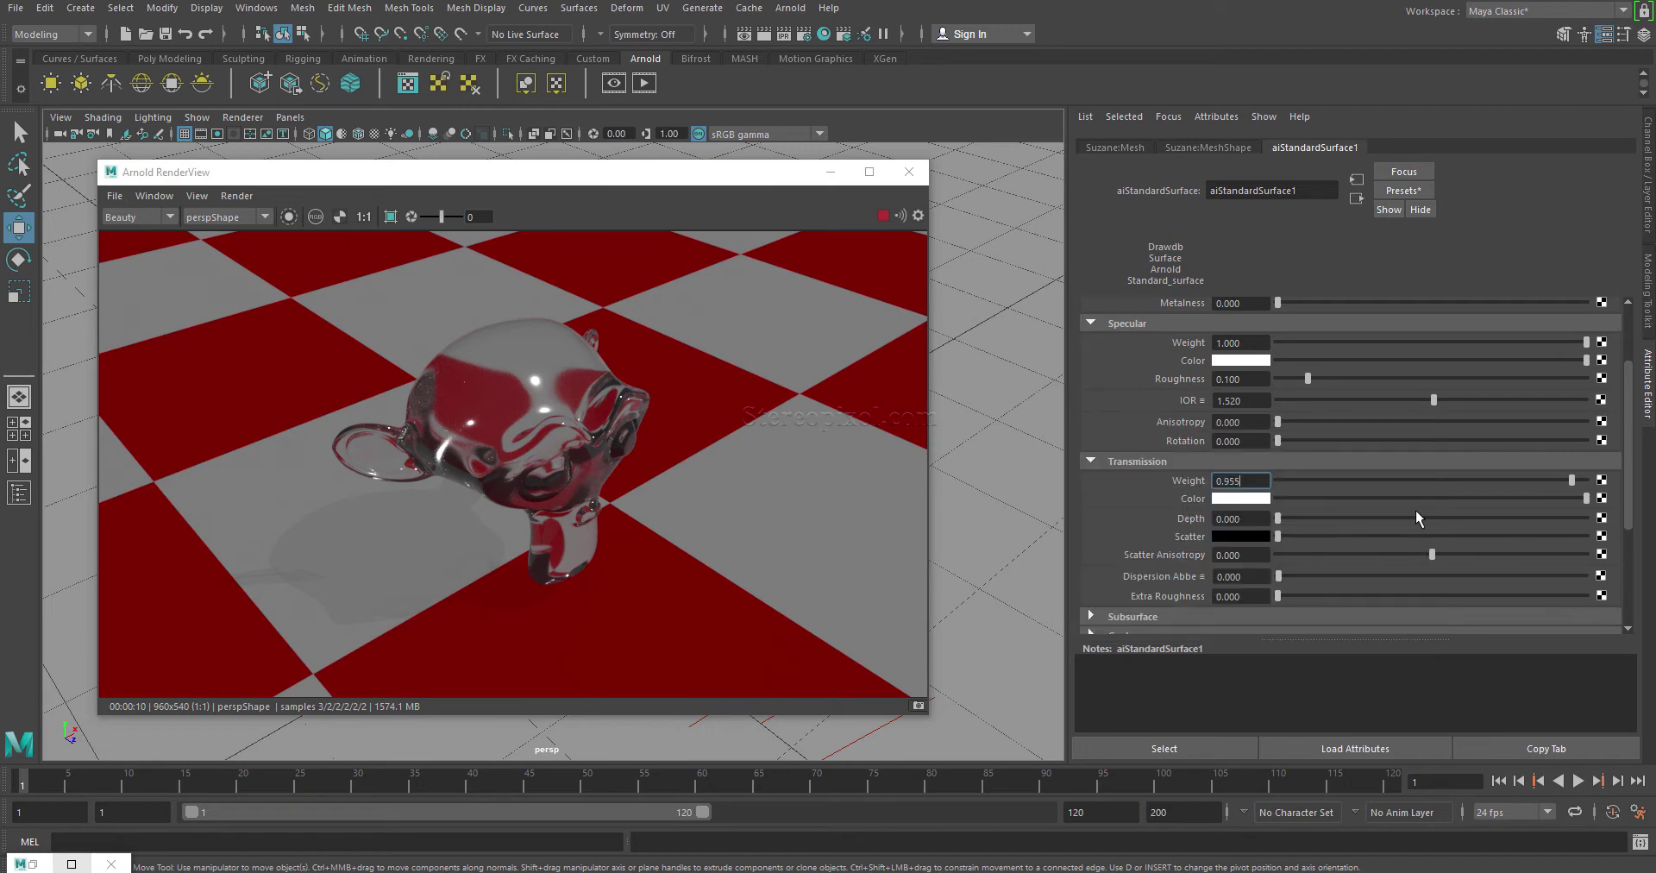
- Try a green Transmission Color, then set it back to white
click(1247, 500)
click(1219, 452)
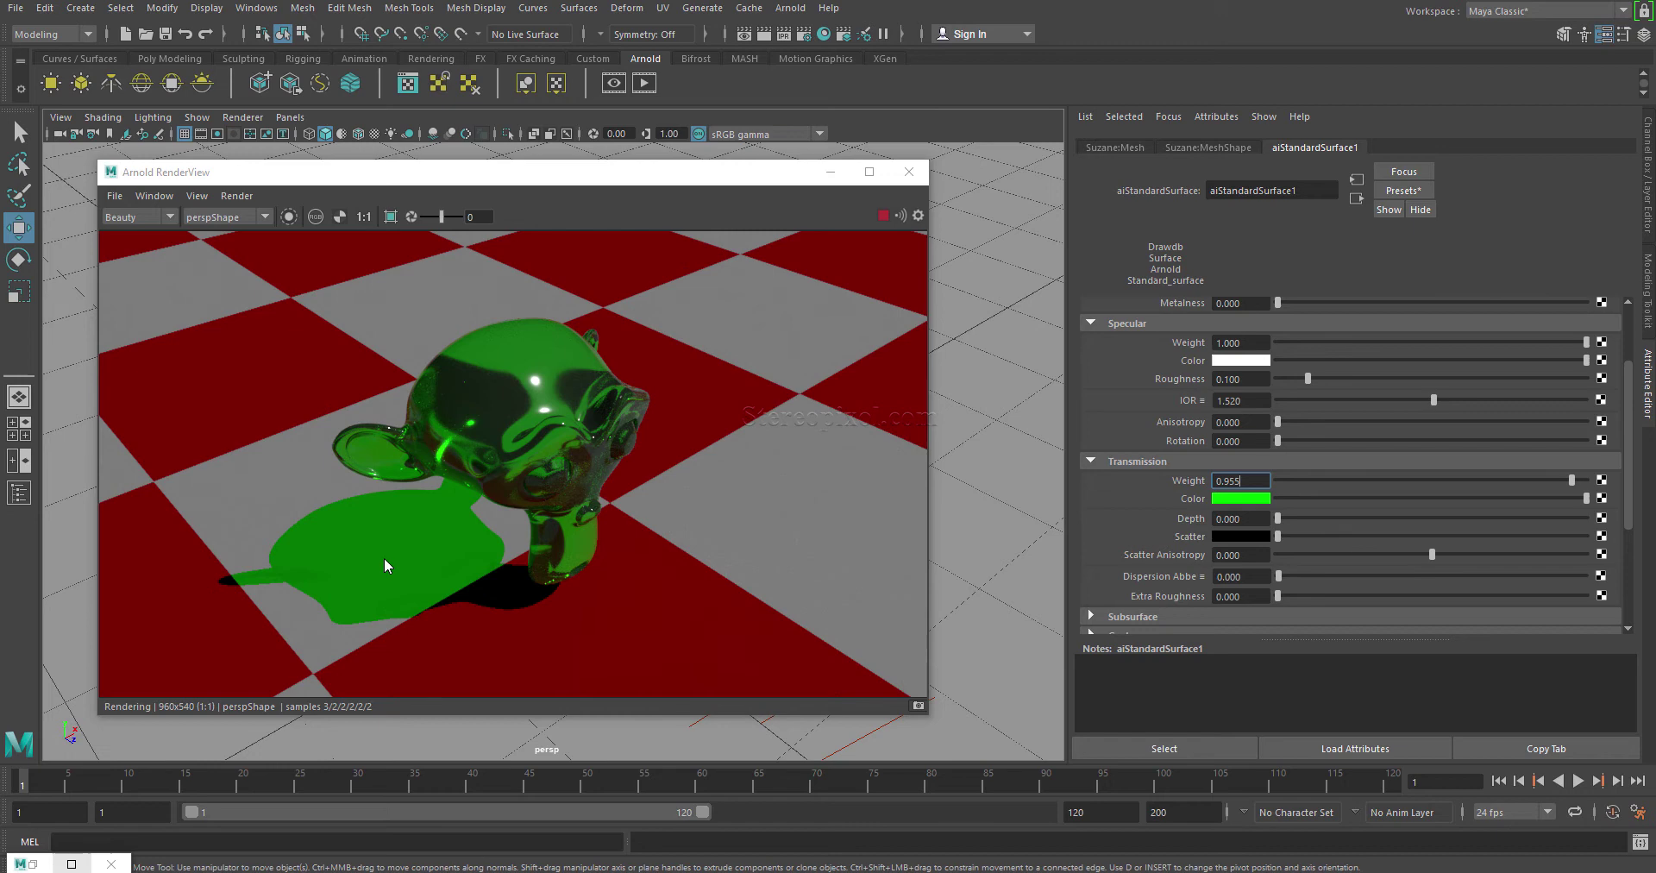
click(1248, 499)
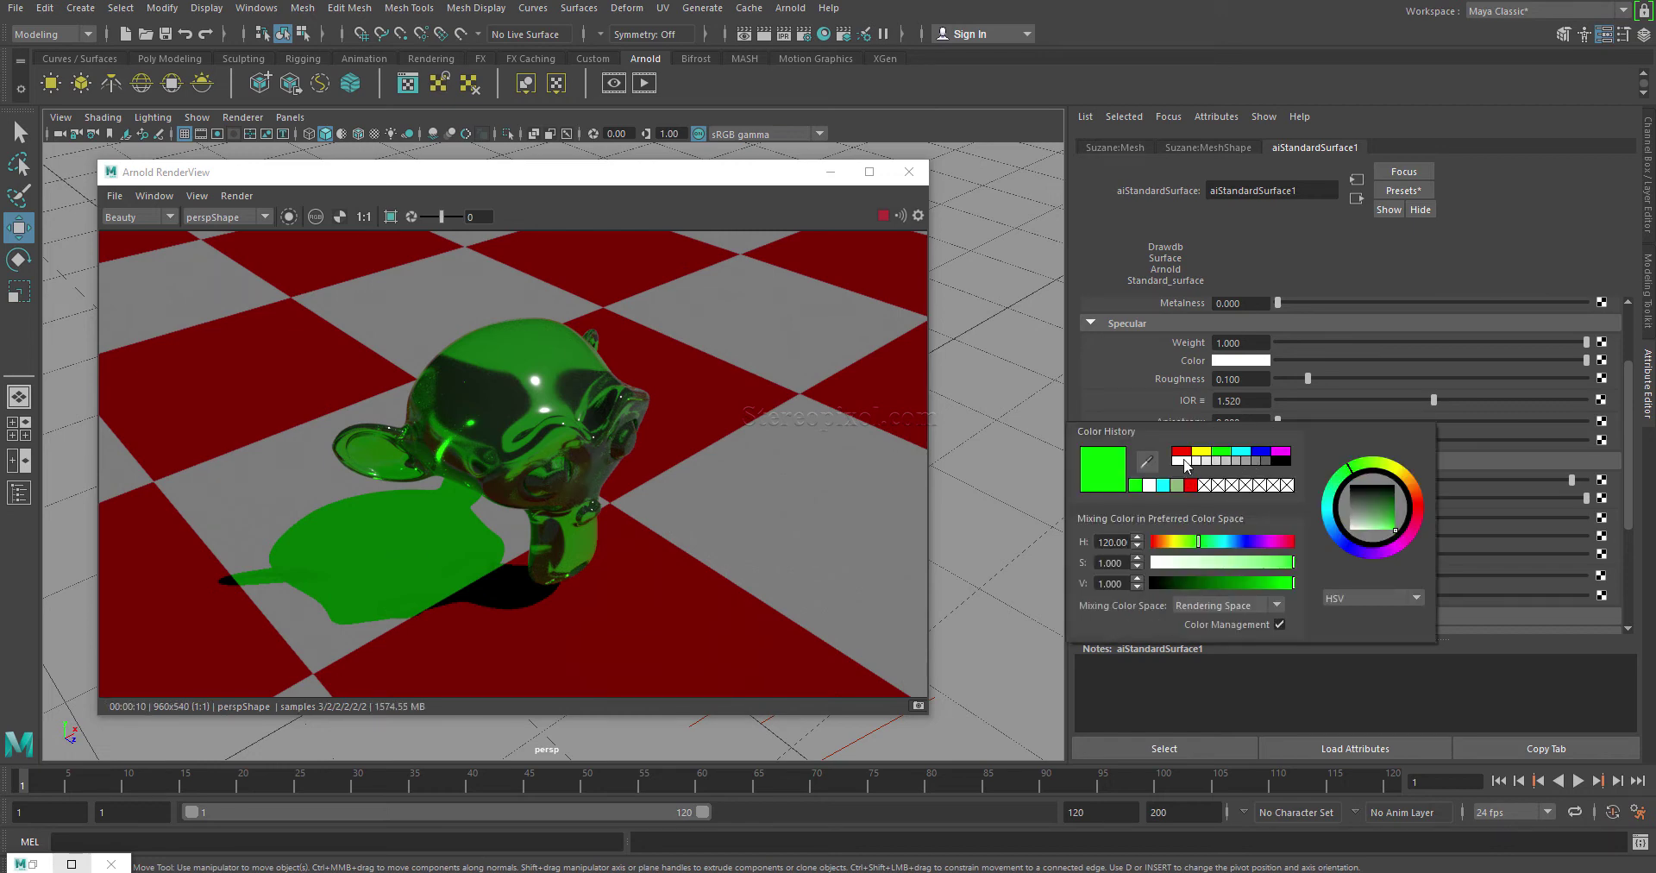
click(1185, 463)
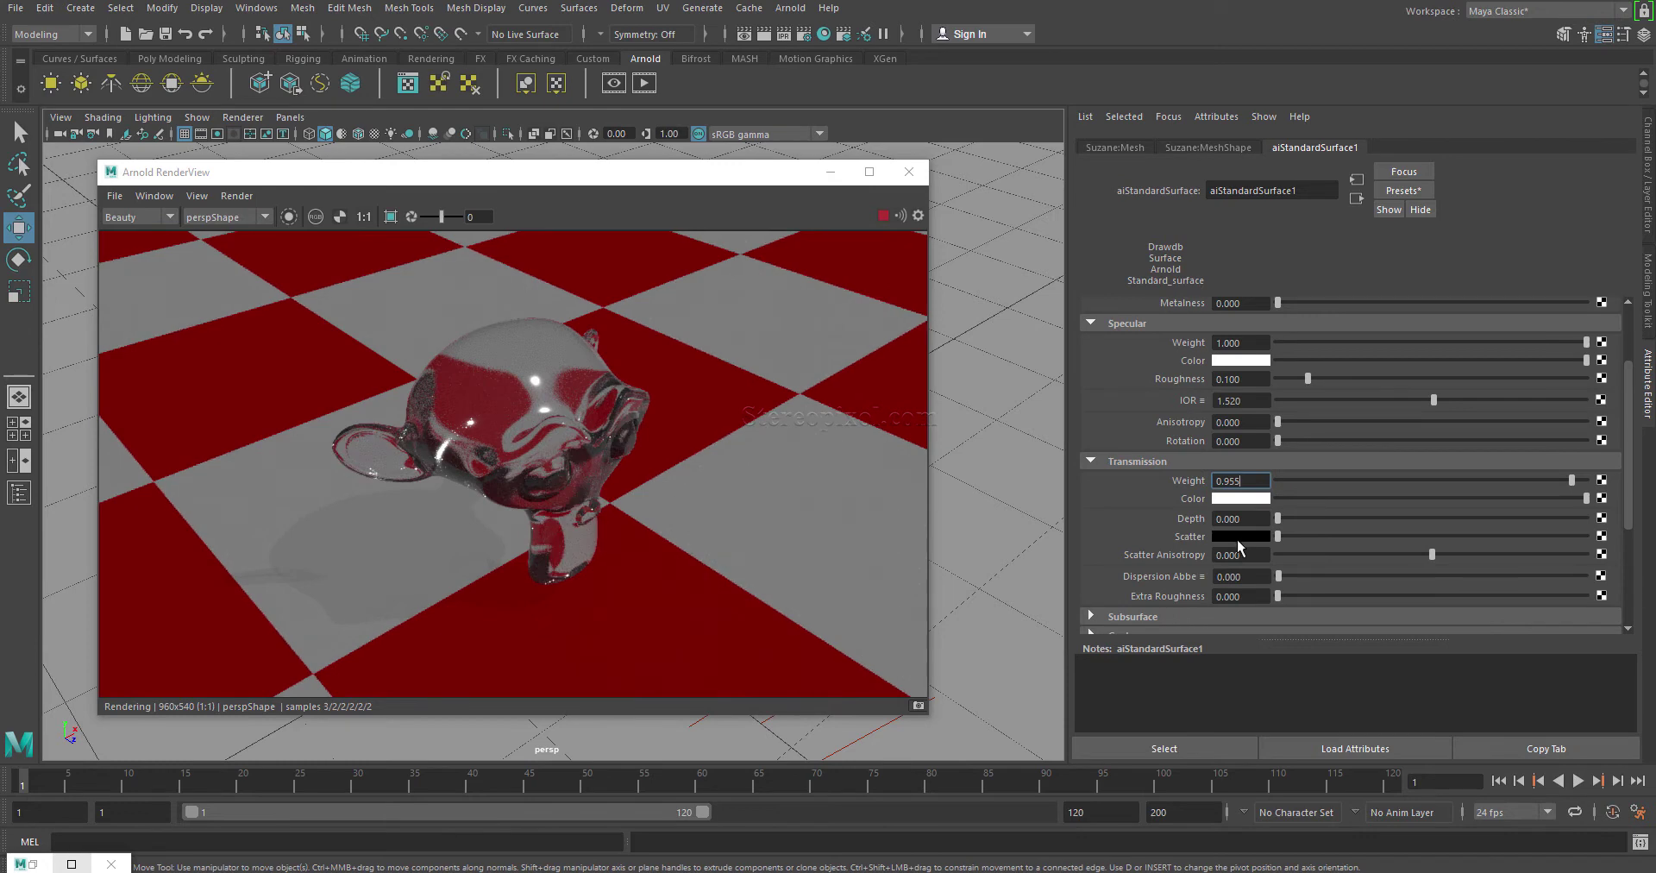
- Make the Transmission Scatter colour cyan and set Transmission Depth to about 1.095
click(1238, 536)
click(1232, 496)
drag(1281, 516, 1283, 518)
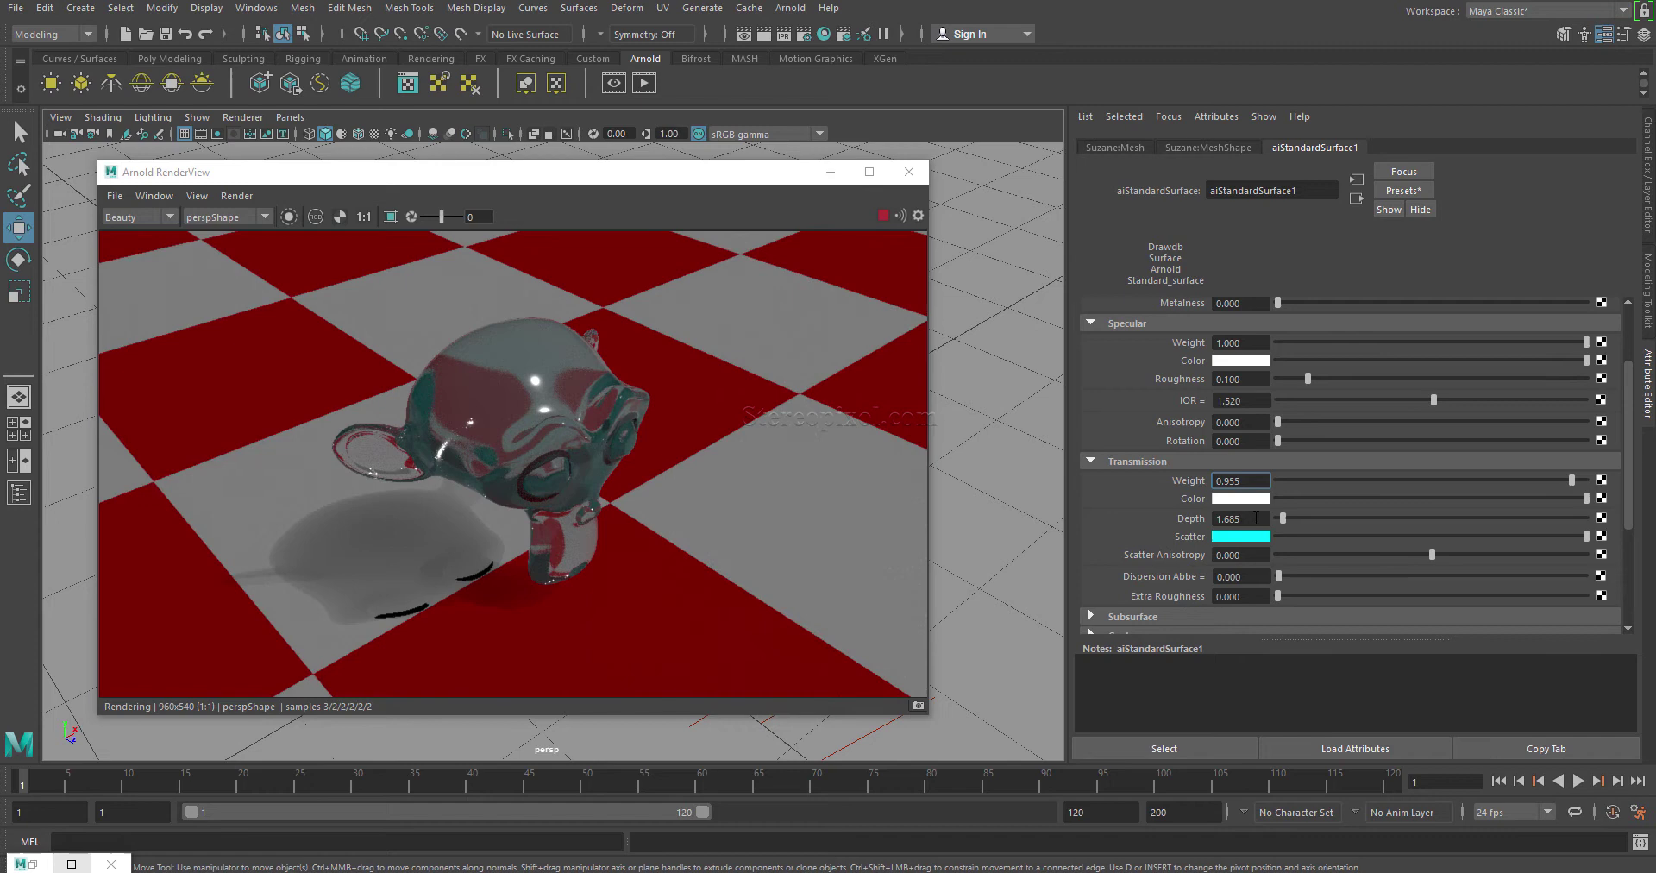
ctrl+drag(1257, 516, 1216, 520)
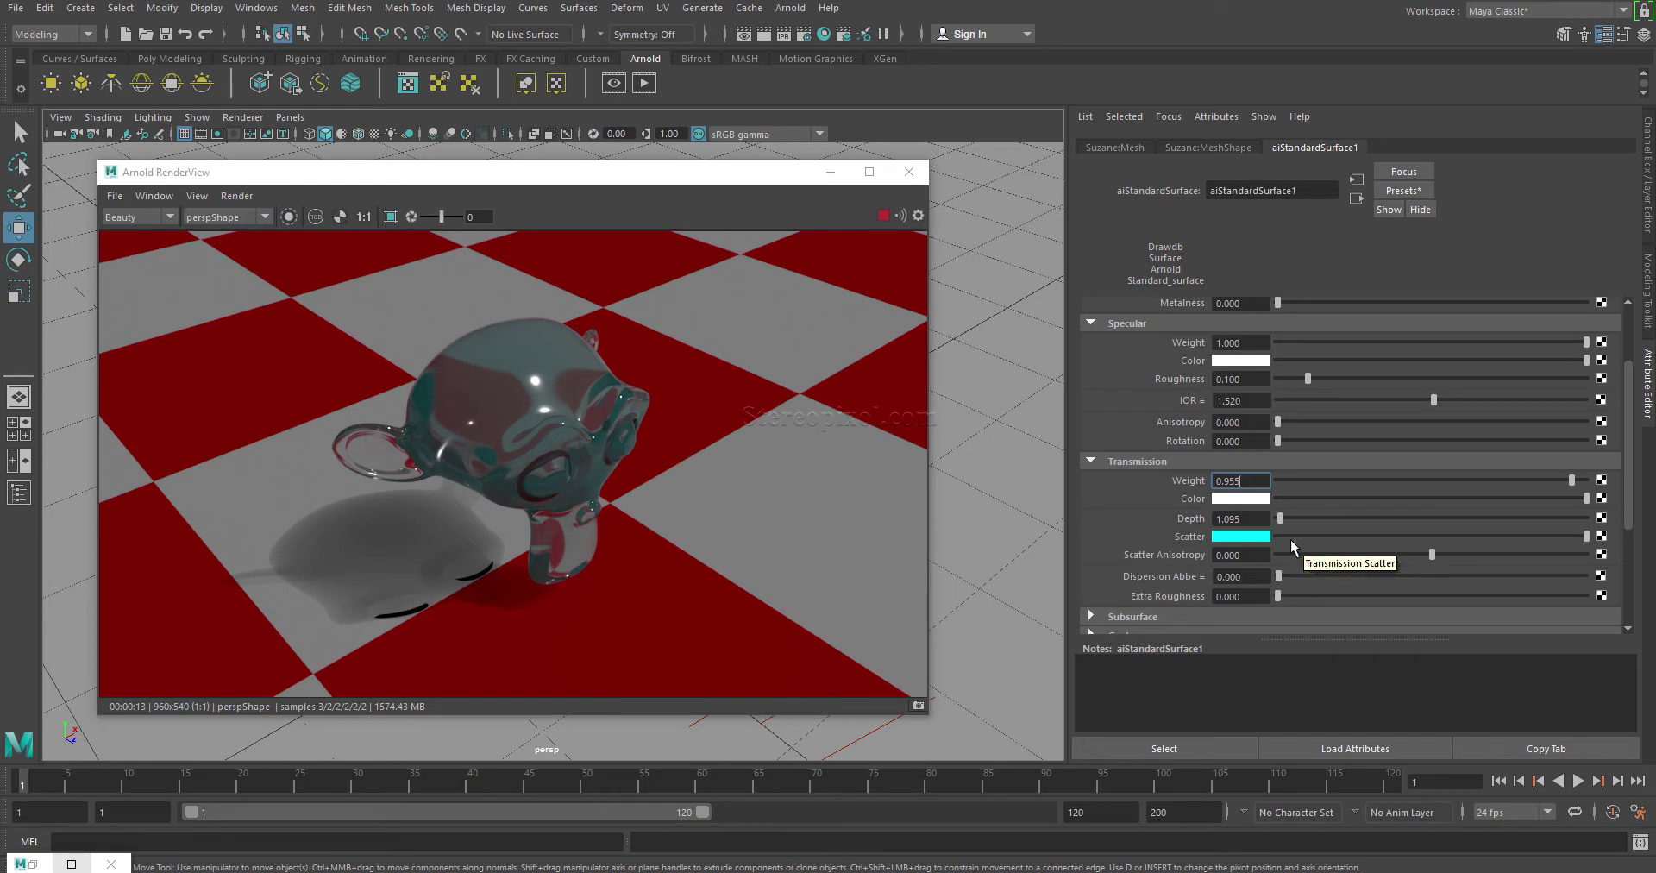
- Adjust Scatter Anisotropy up and back down, settling at about 0.118
drag(1448, 556, 1488, 556)
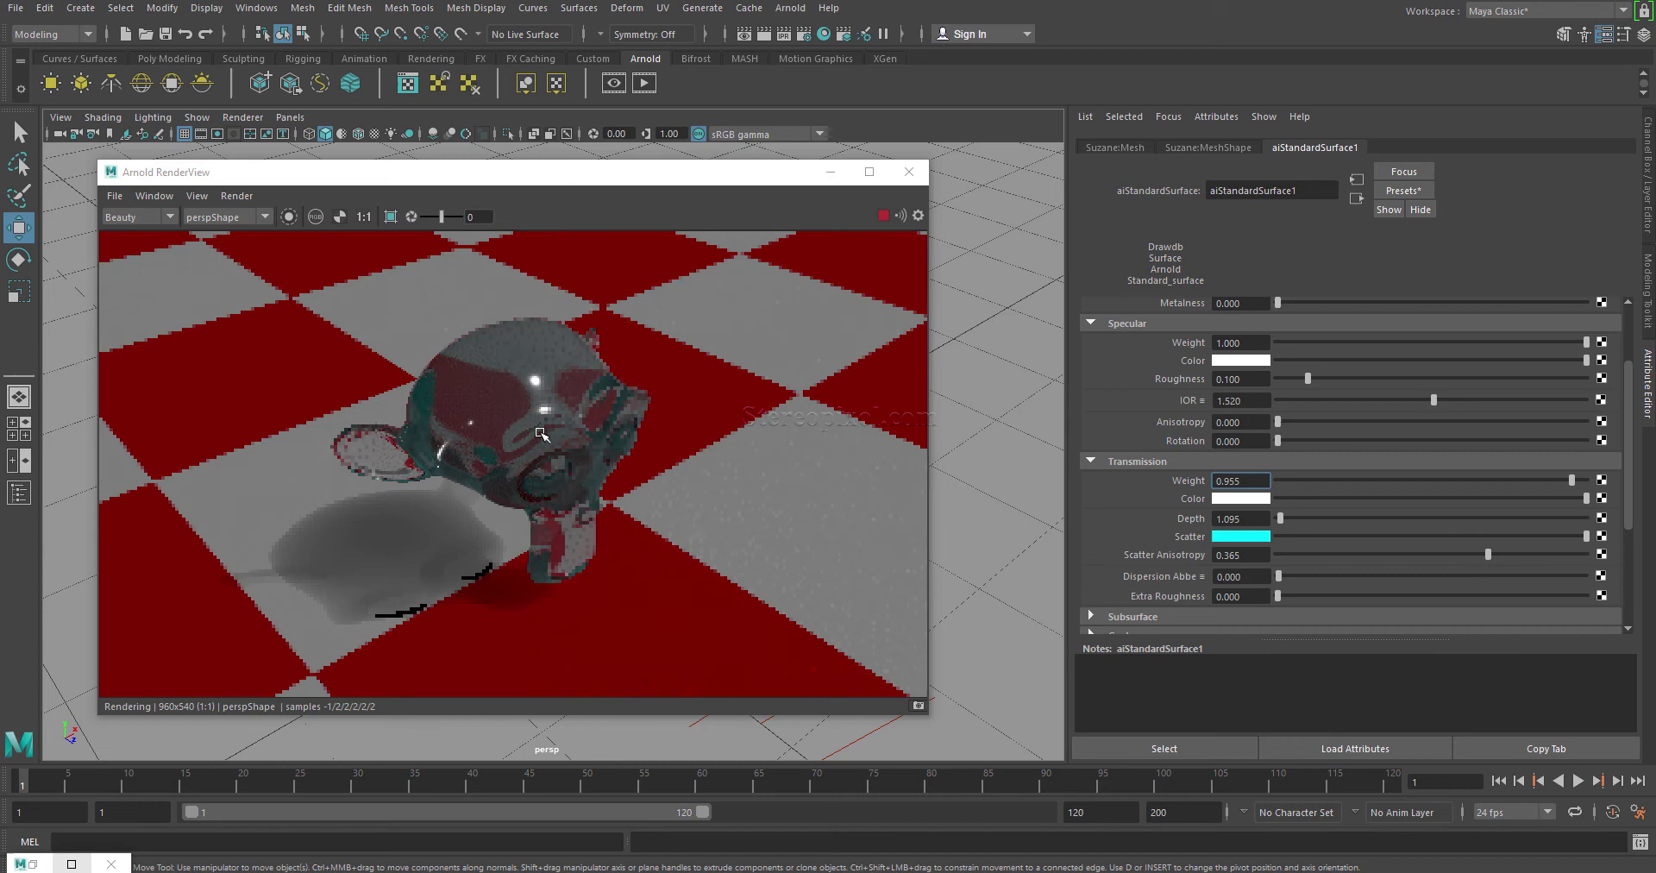
drag(1488, 555, 1566, 564)
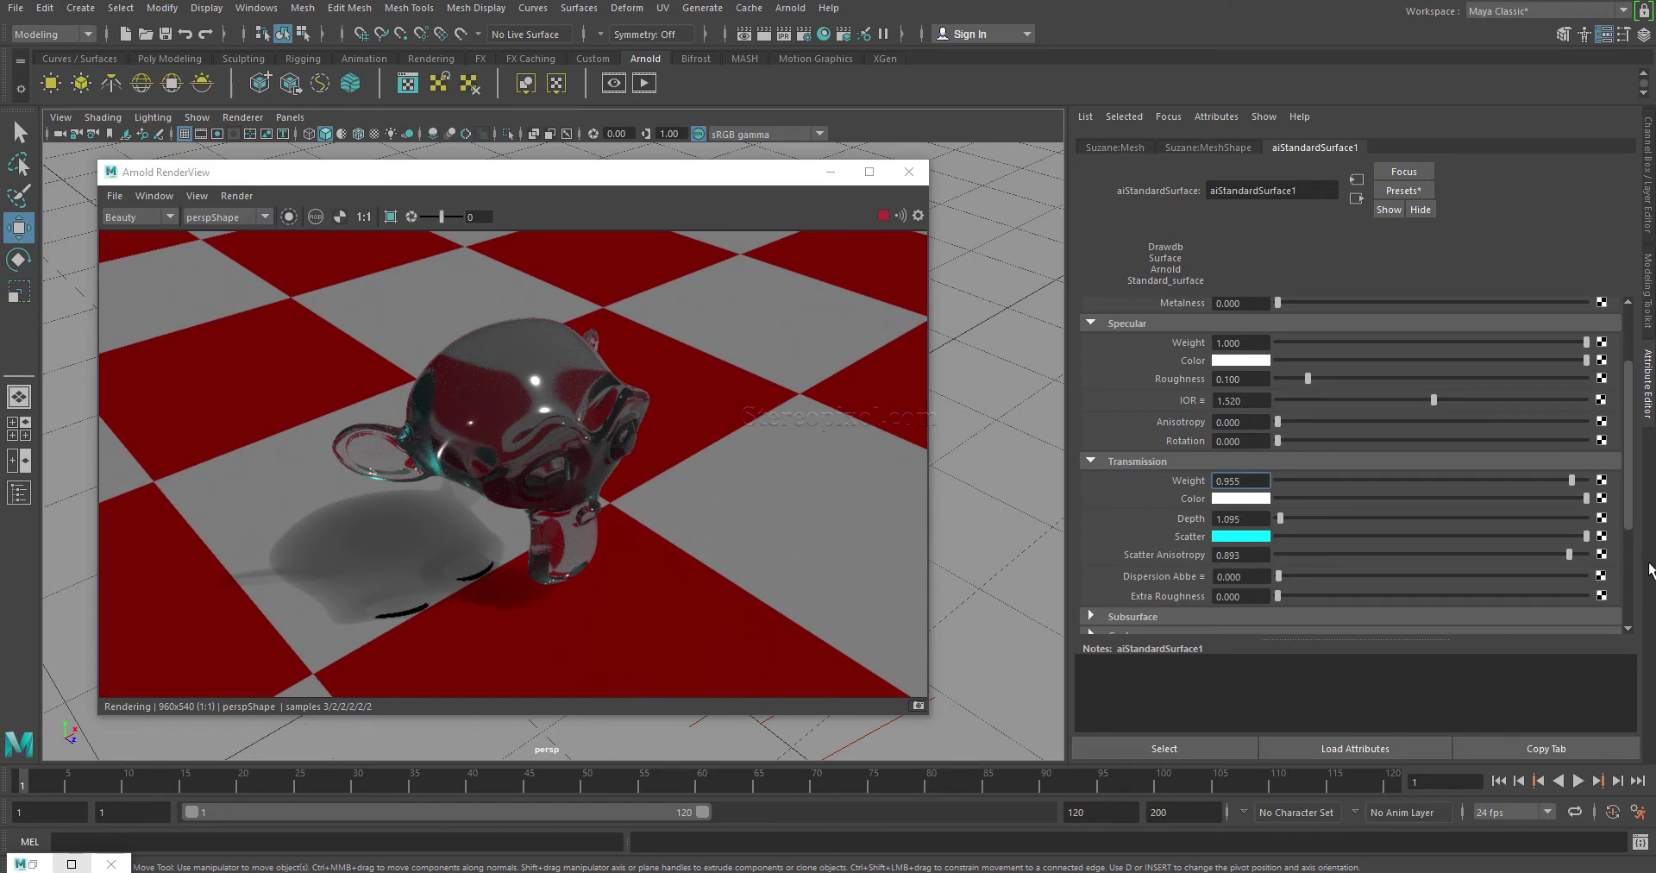
drag(1570, 565, 1632, 565)
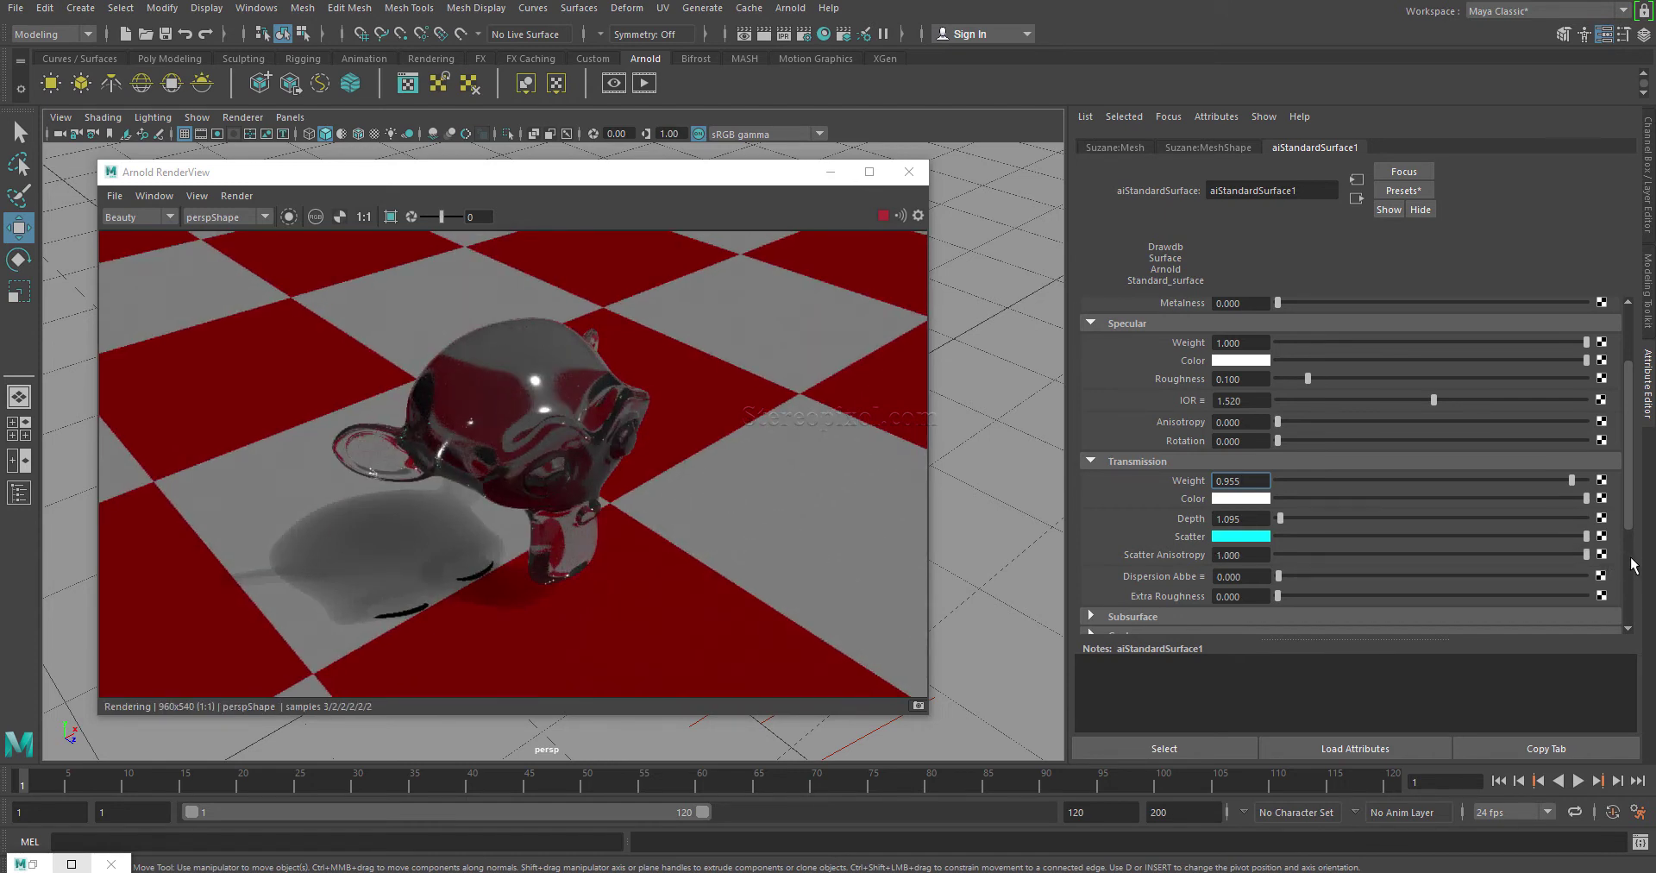
drag(1586, 556, 1457, 566)
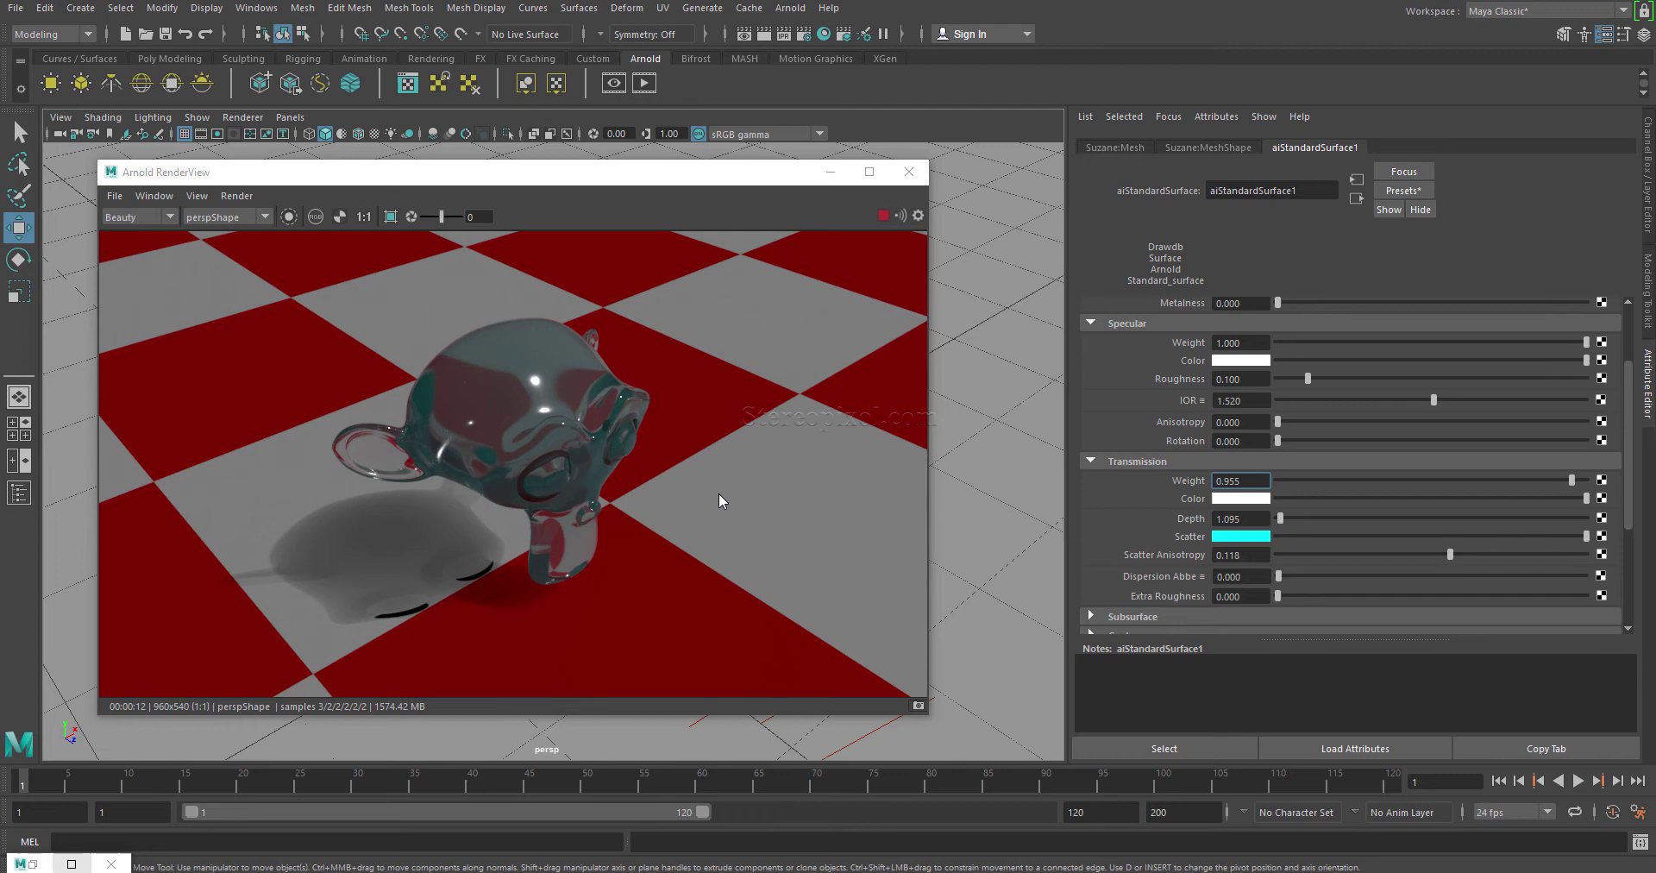
- Try Dispersion Abbe values of 2.1, 1 and 1.16
mouse_move(1277, 576)
mouse_down()
mouse_move(1329, 583)
mouse_move(1287, 583)
mouse_up()
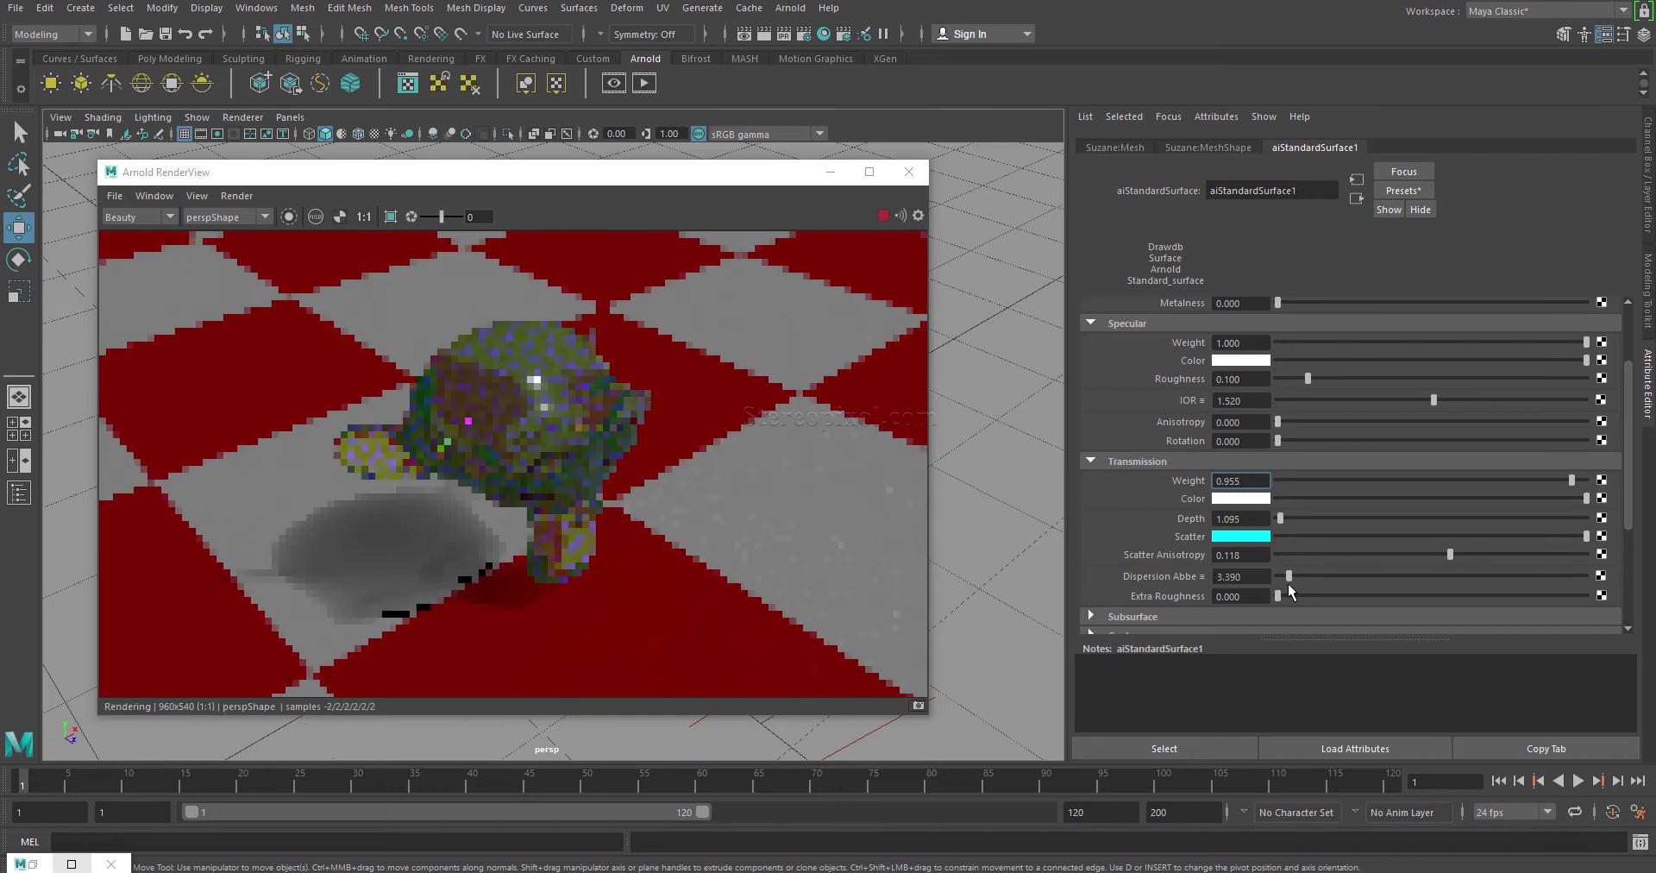
click(1246, 578)
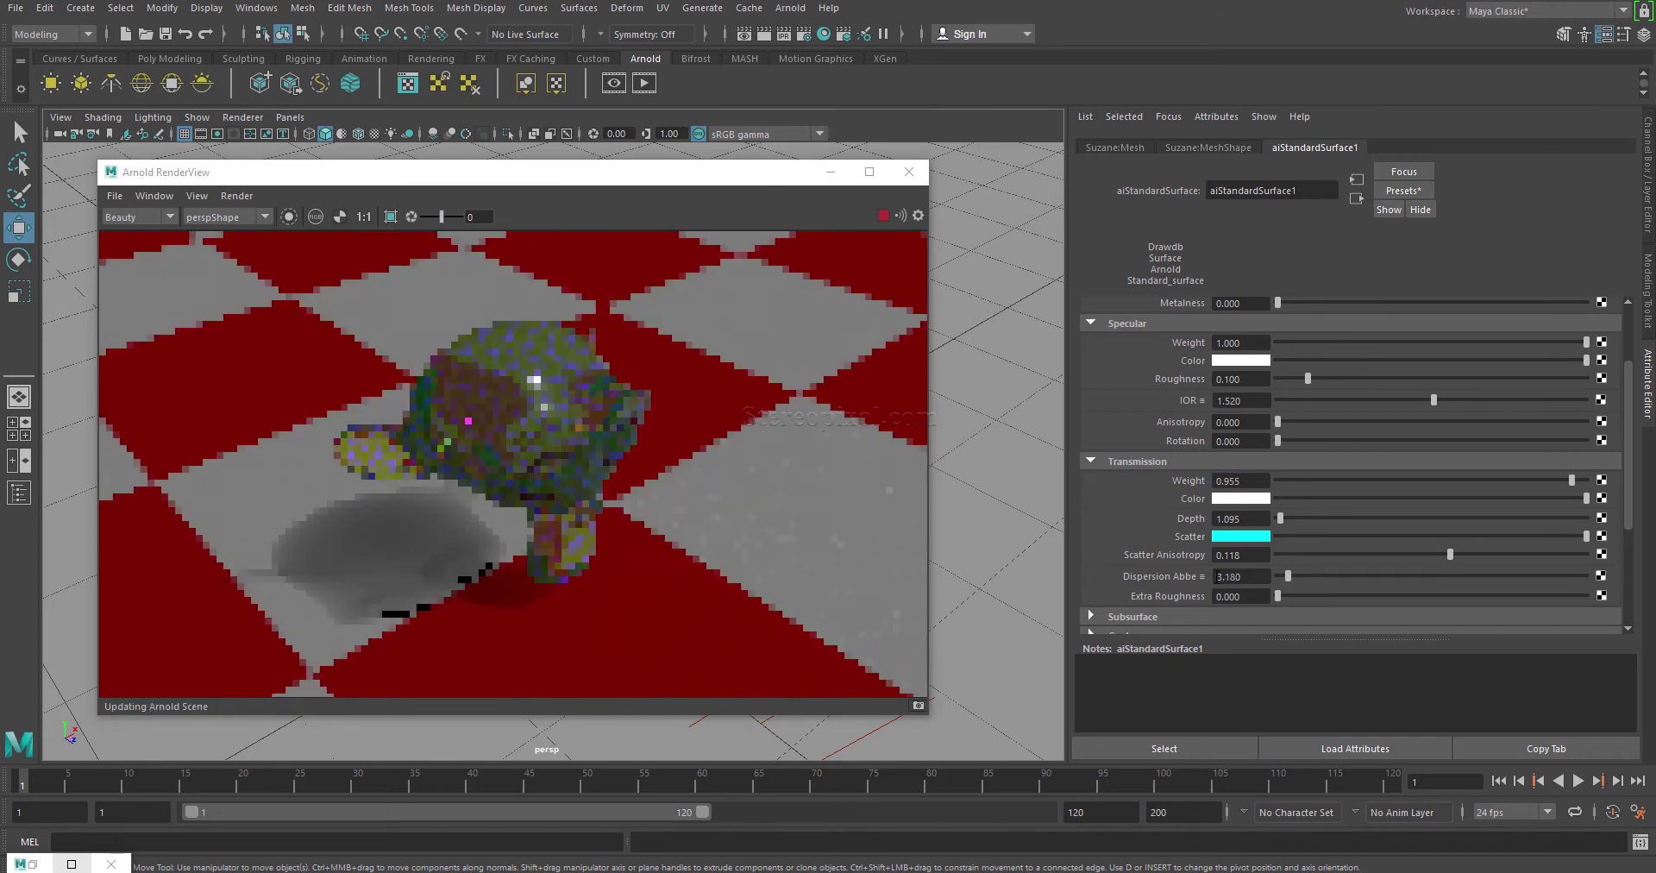
text(2.1)
key(Return)
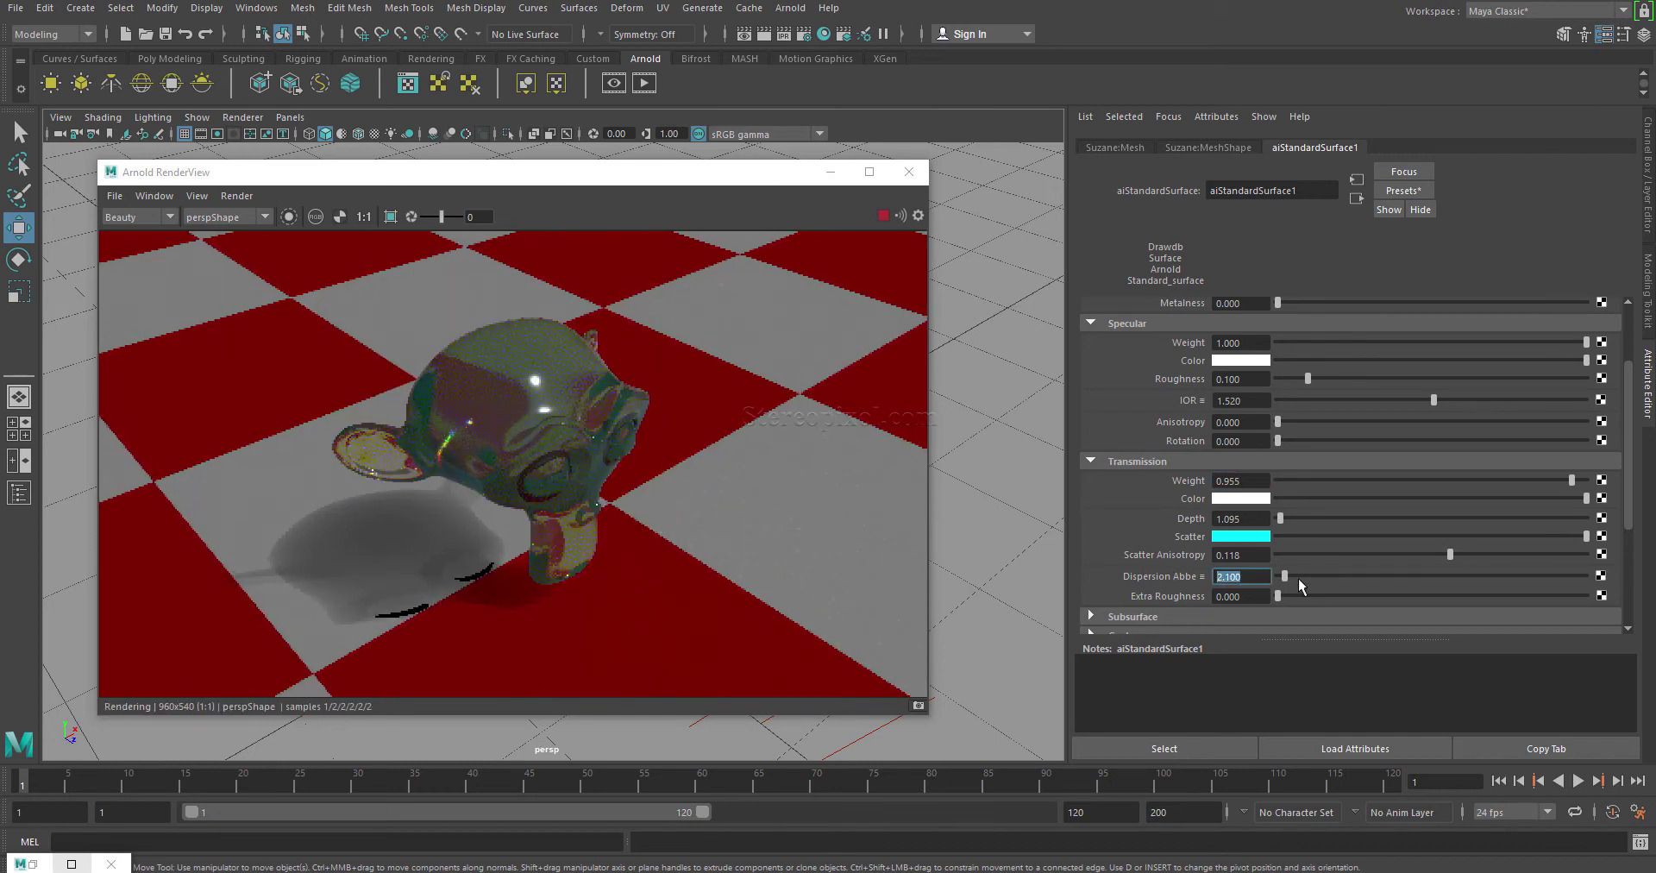
text(1)
key(Return)
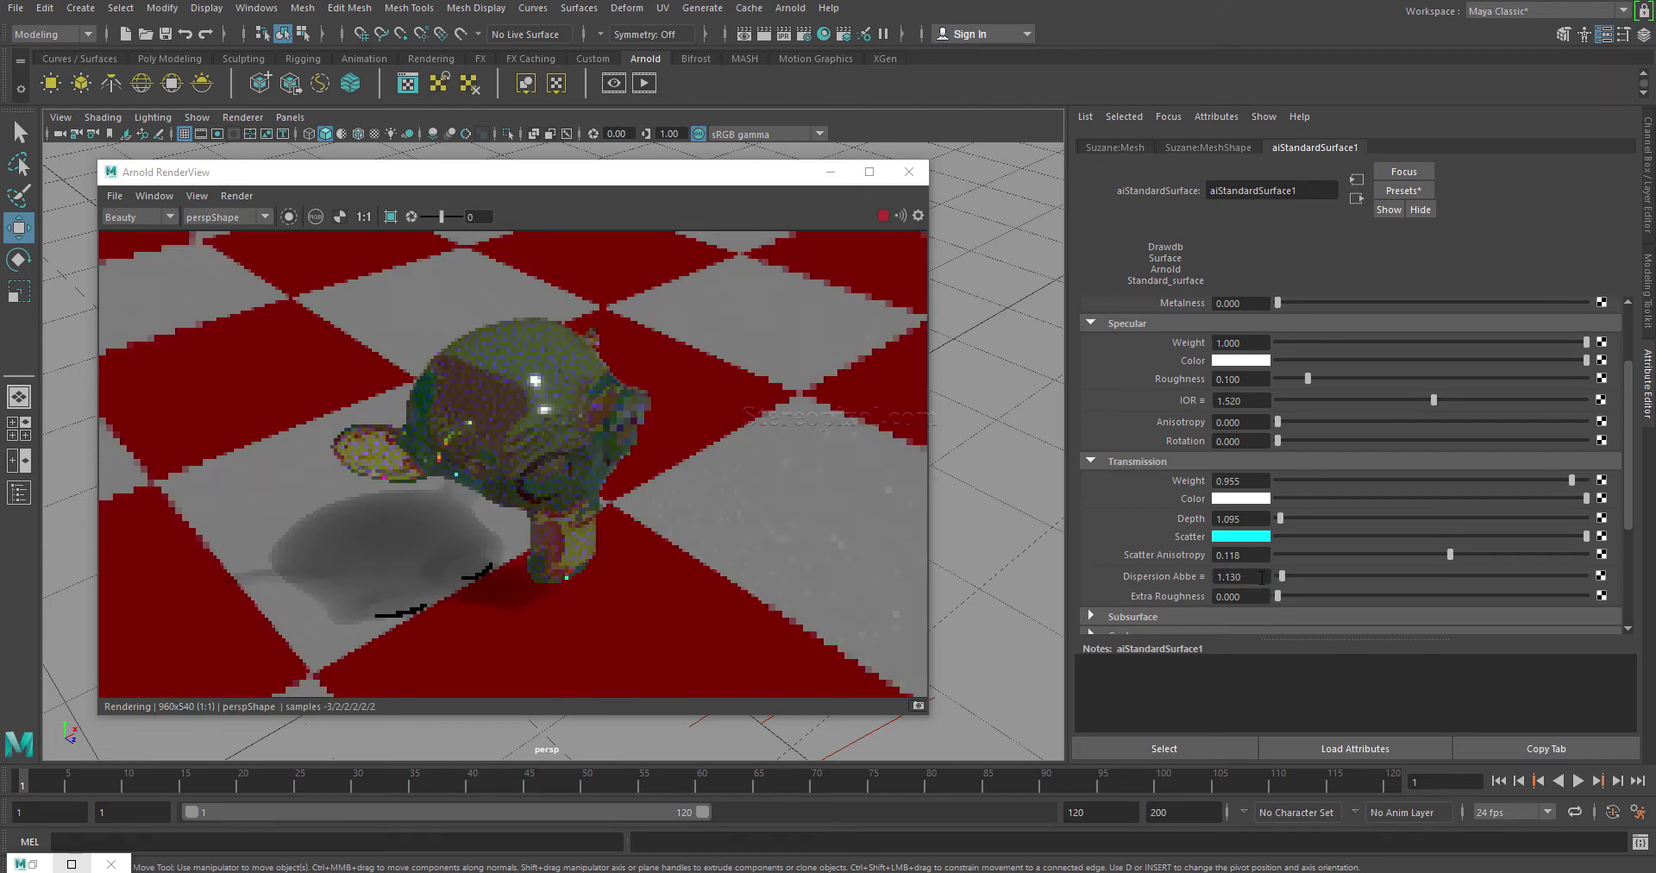
text(1.16)
key(Return)
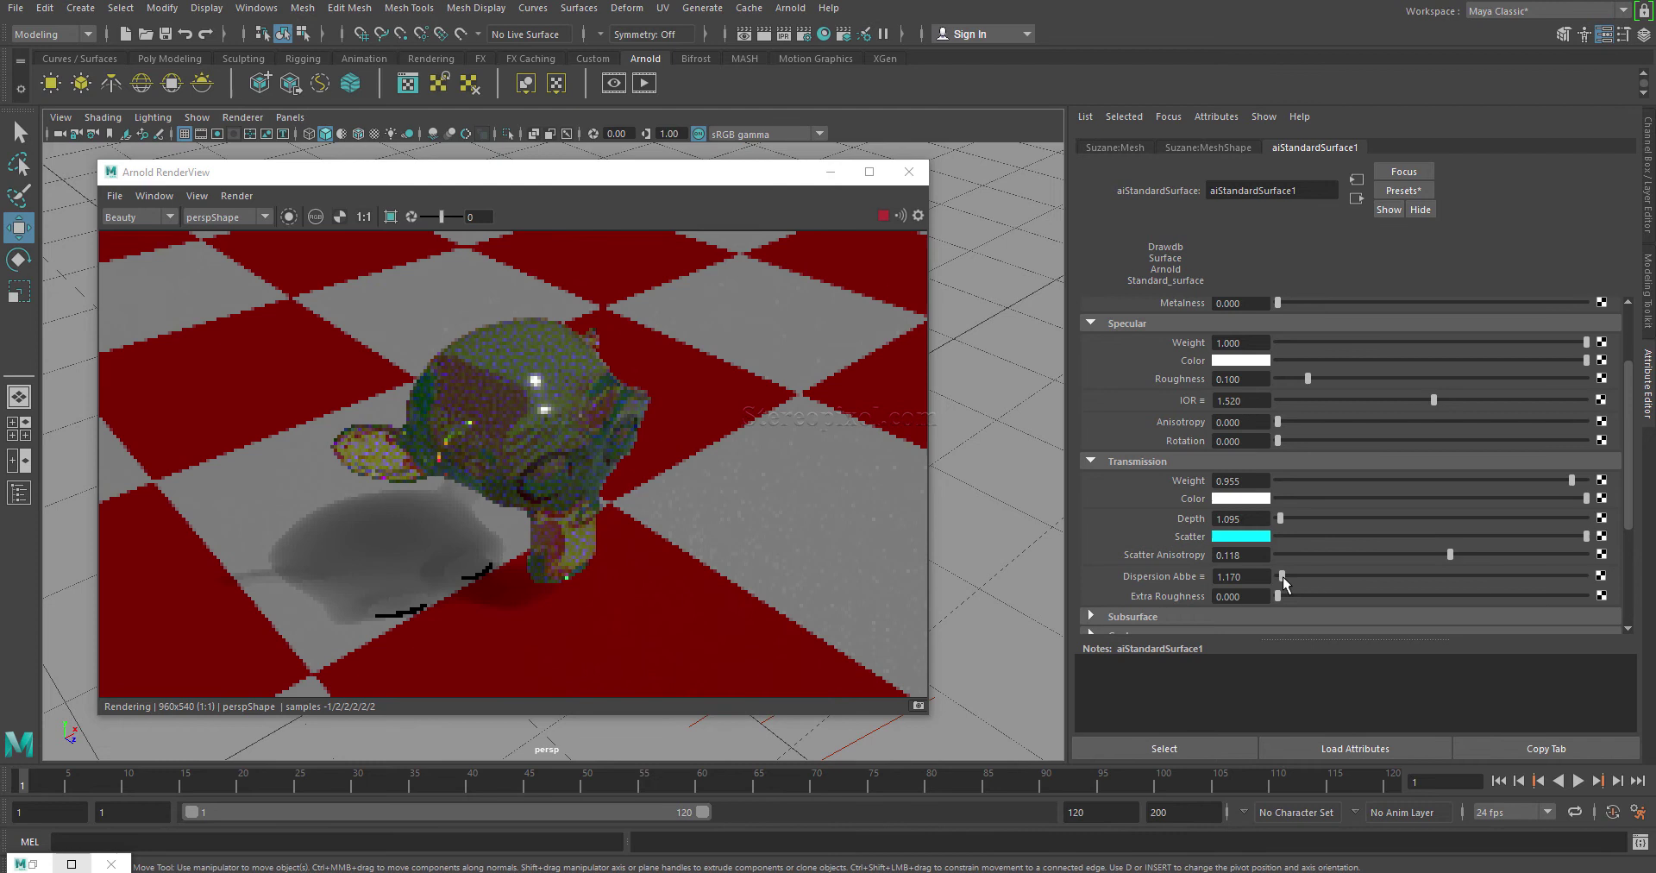
- Try Dispersion Abbe values of 0, 0.04 and 0.08, then drag it higher
text(0)
key(Return)
text(0.04)
key(Return)
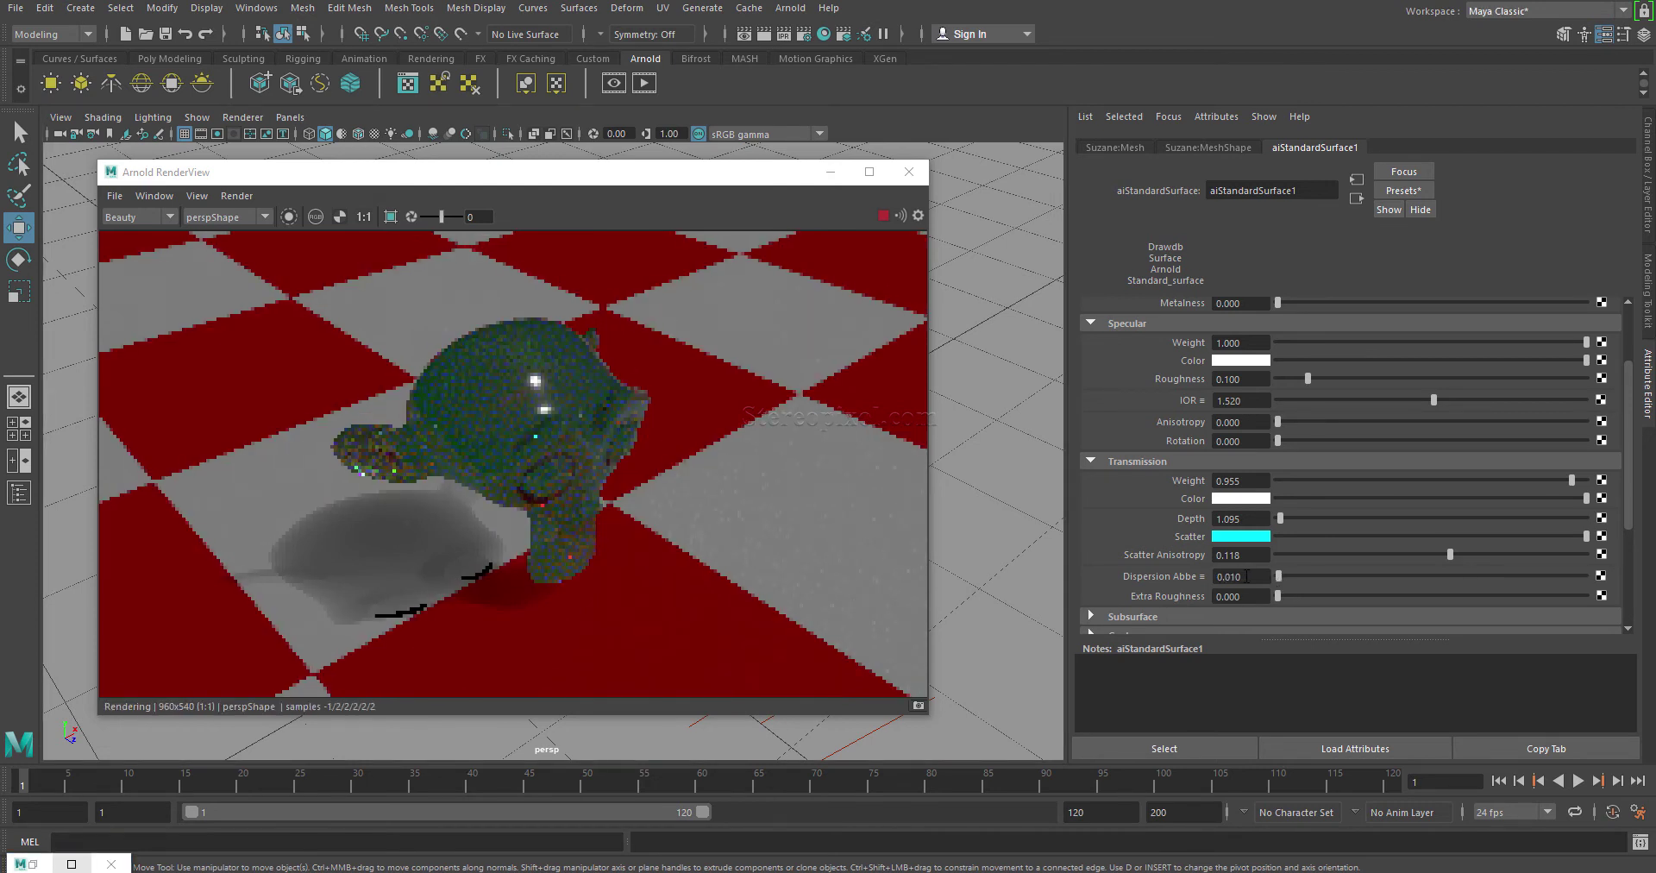
text(0.08)
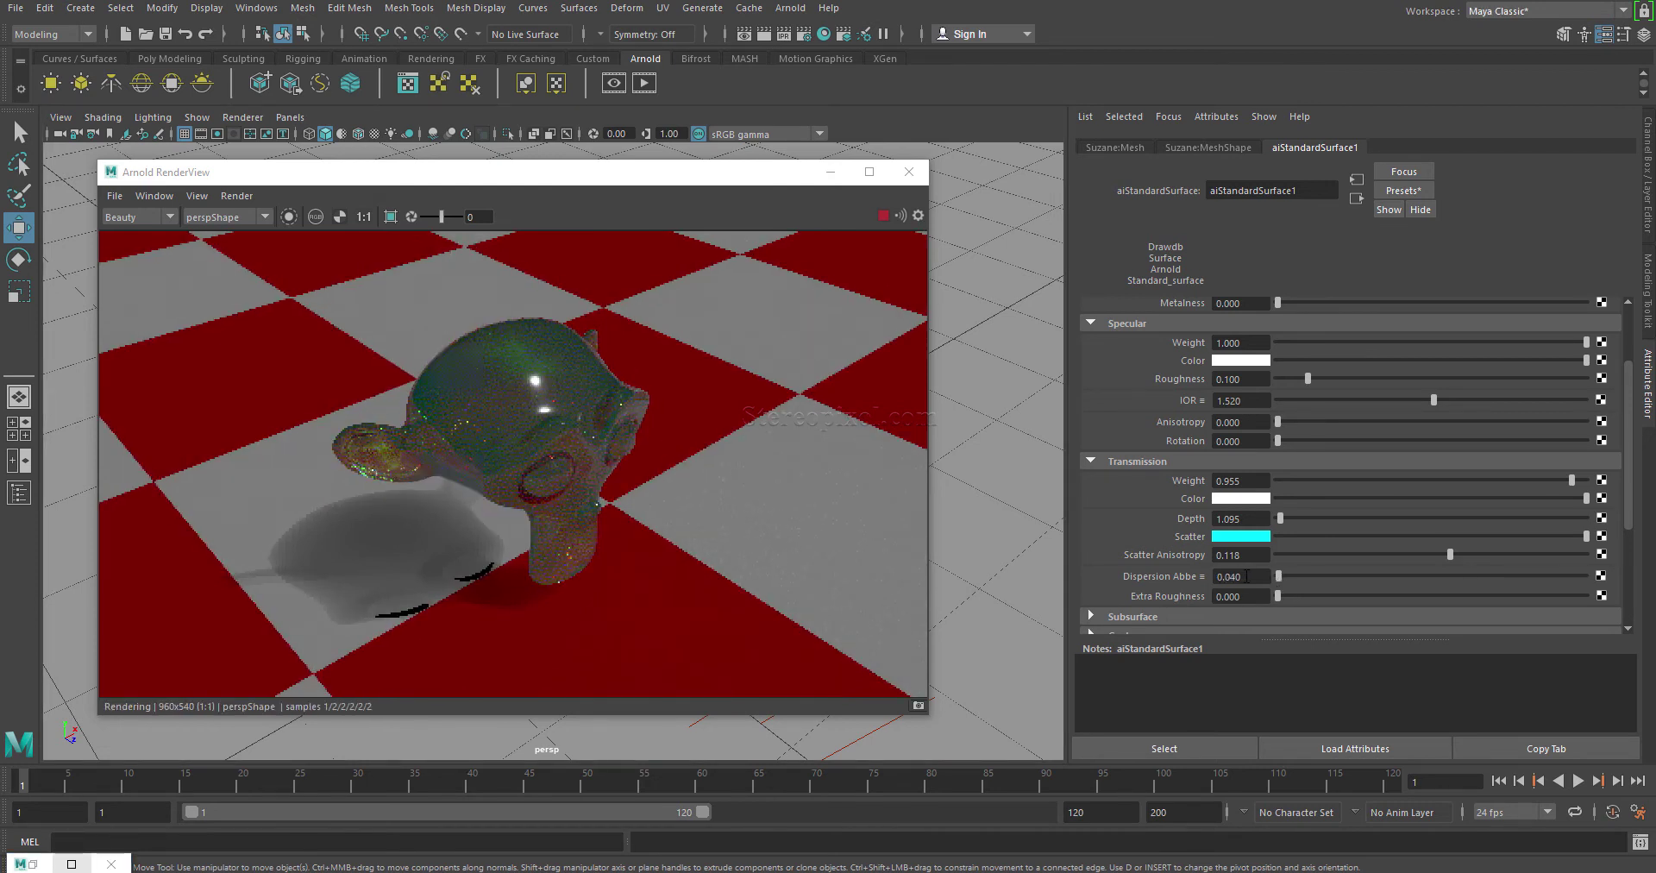
key(Return)
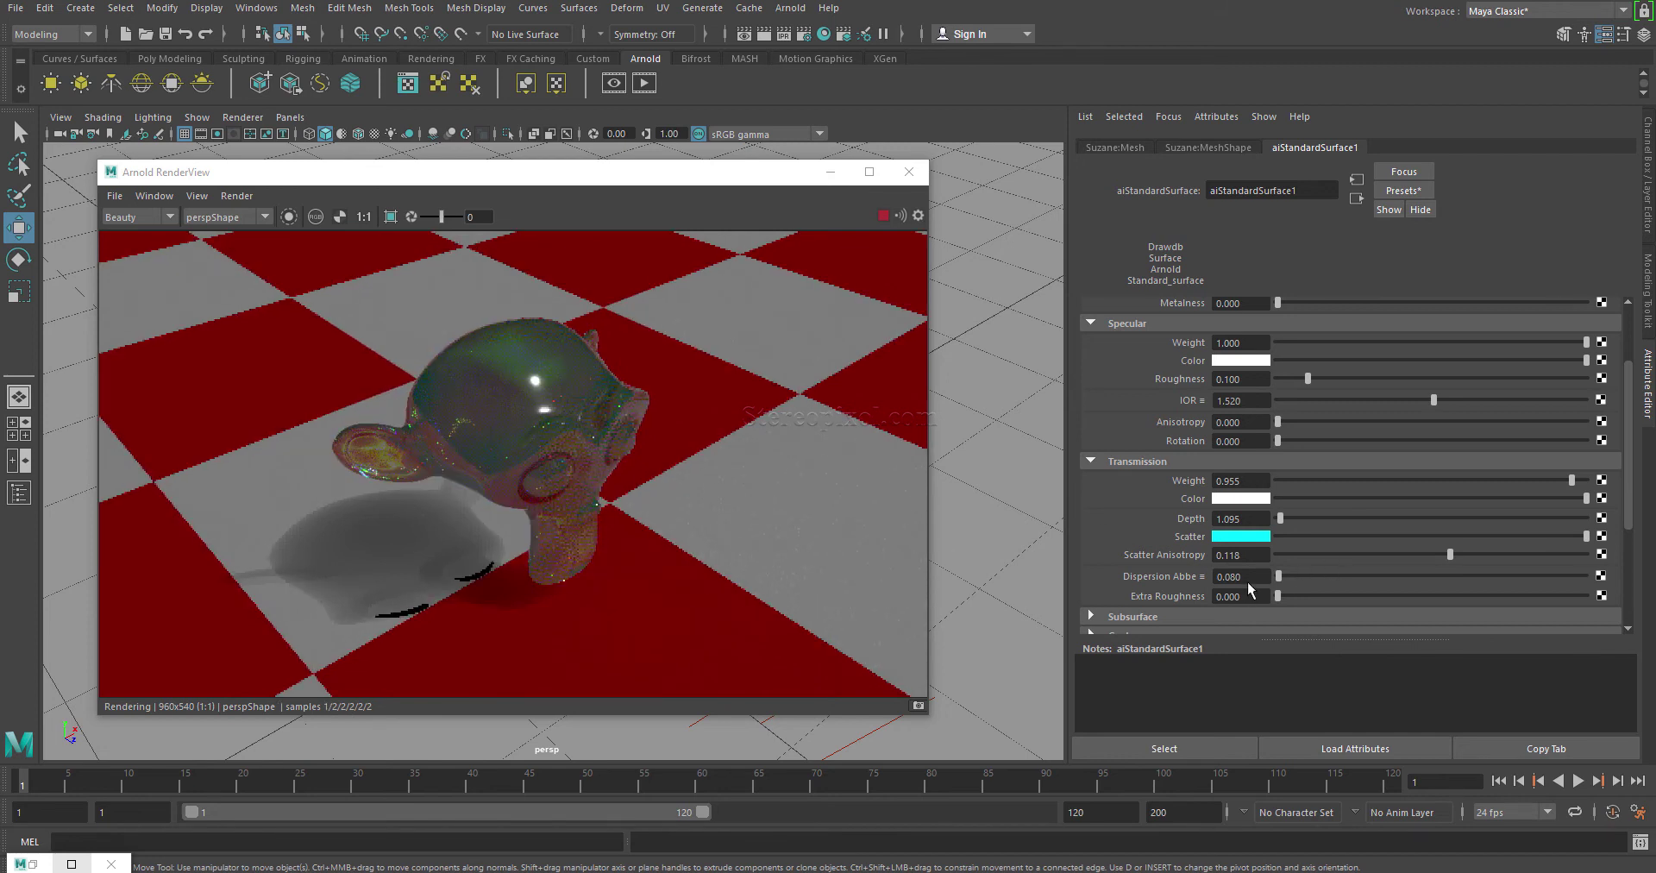
drag(1279, 576, 1367, 576)
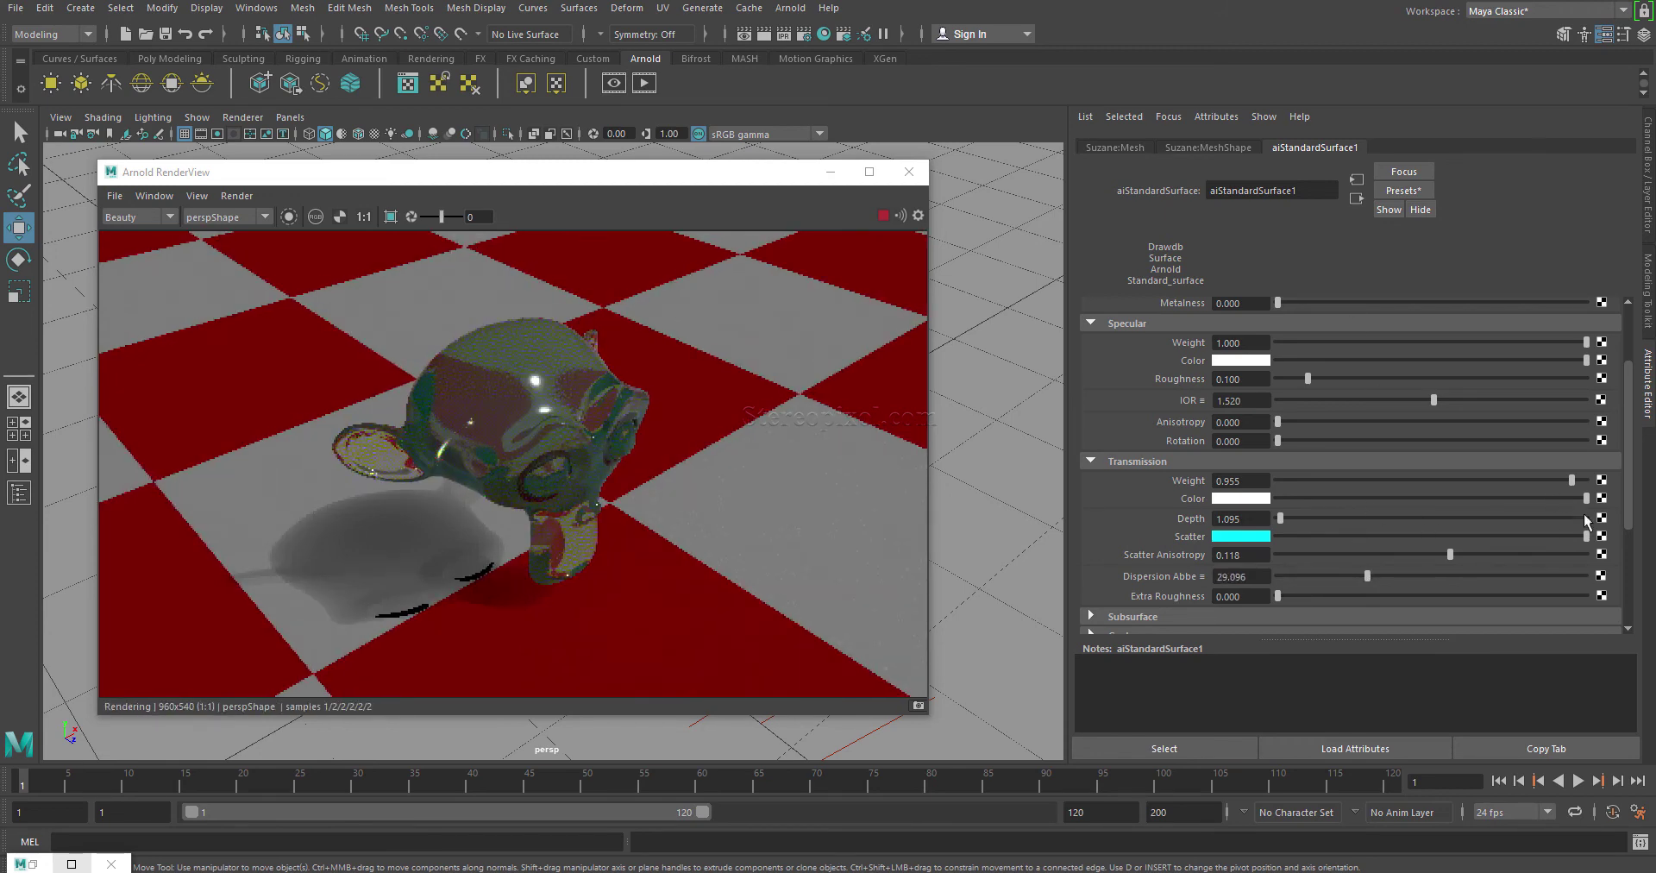
- Raise Transmission Depth to about 5.6 and frame the camera closer around the monkey
drag(1289, 519, 1294, 518)
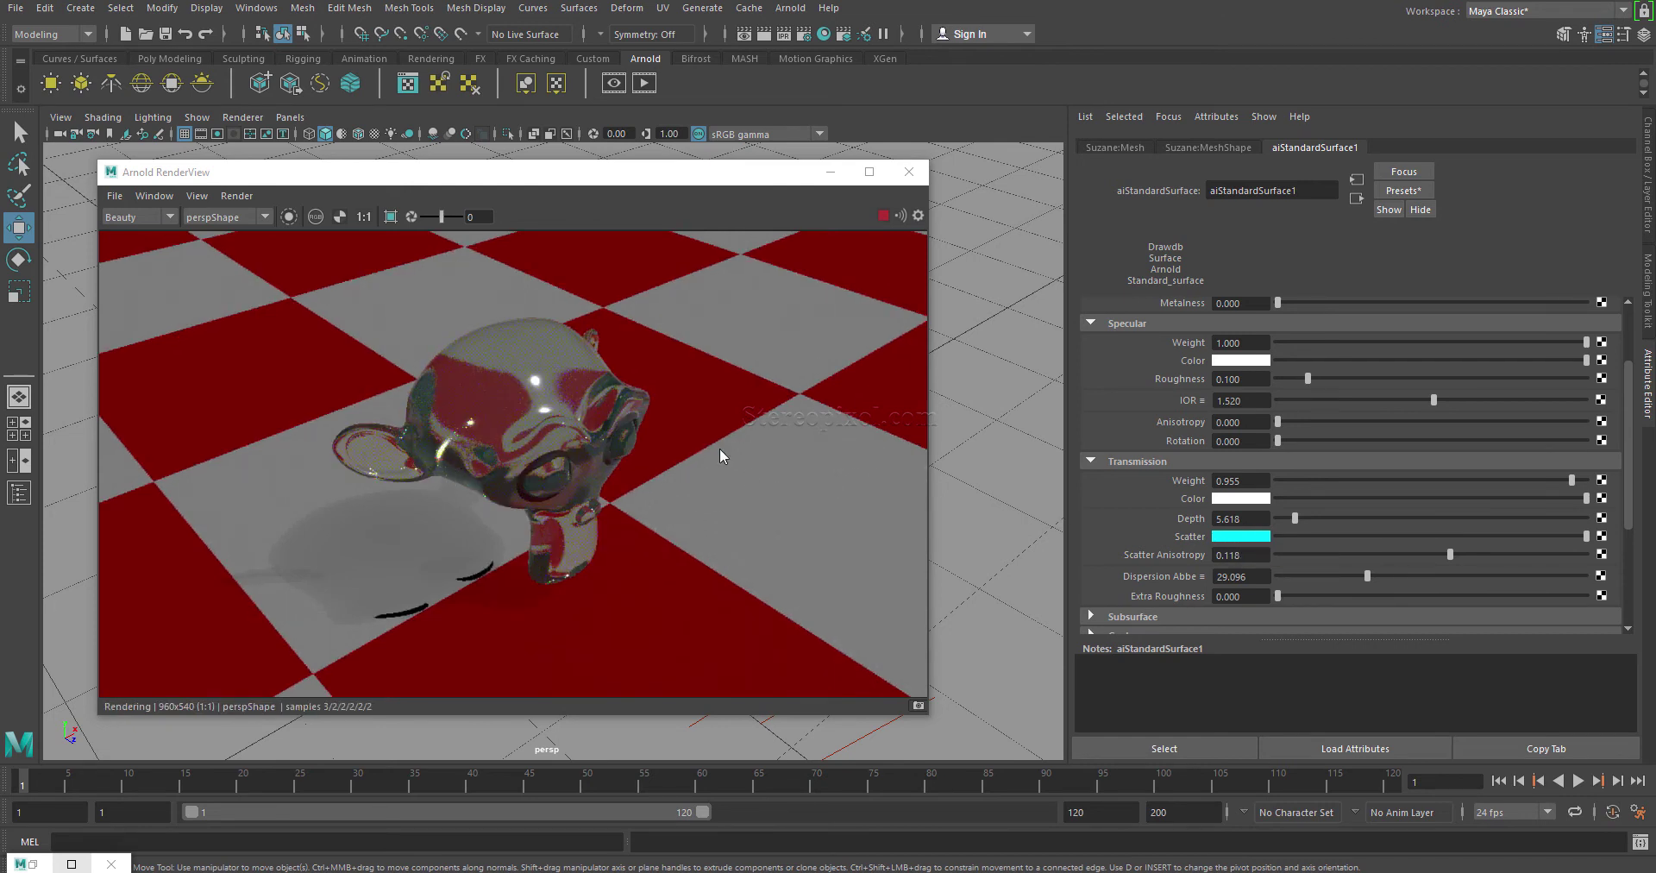
alt+drag(983, 383, 377, 362)
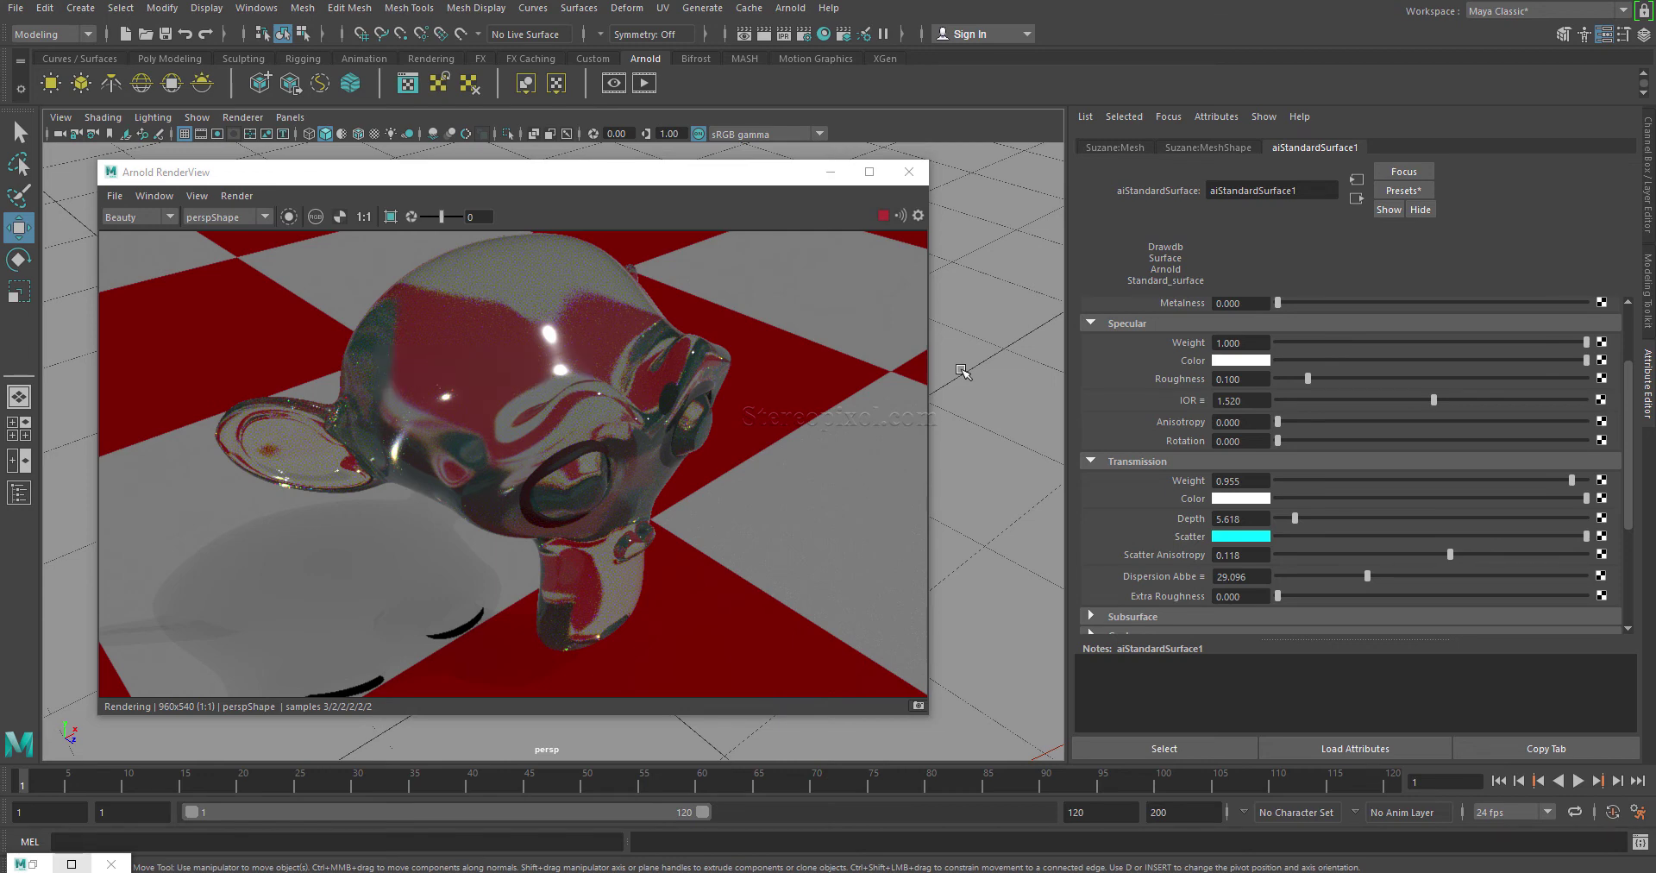
scroll(962, 371, down, 3)
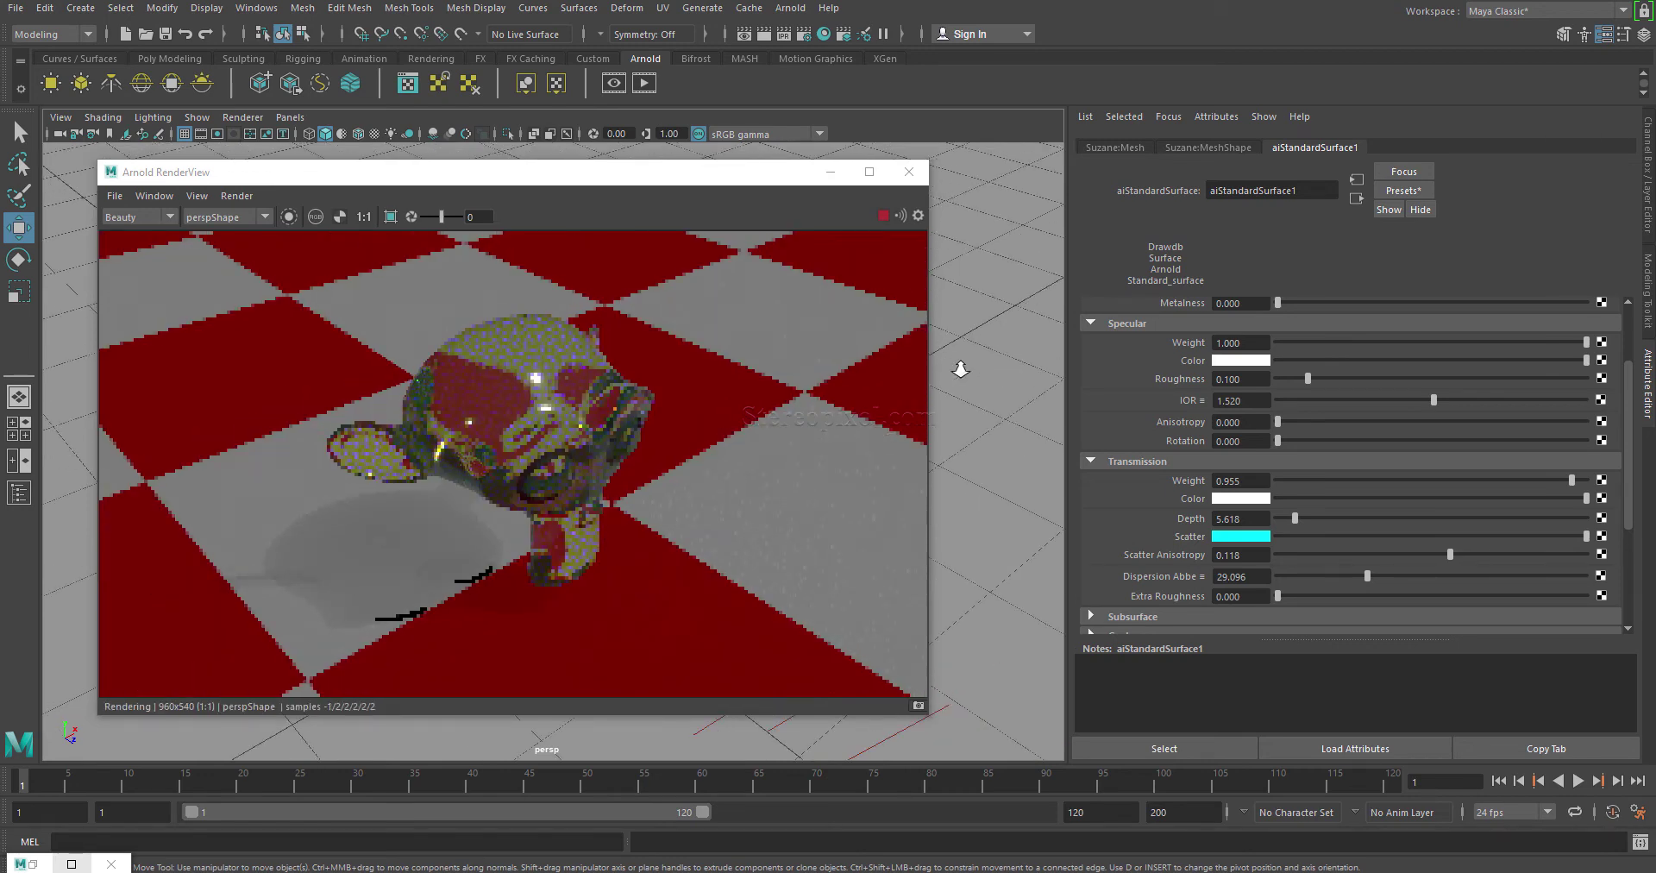
scroll(961, 369, up, 3)
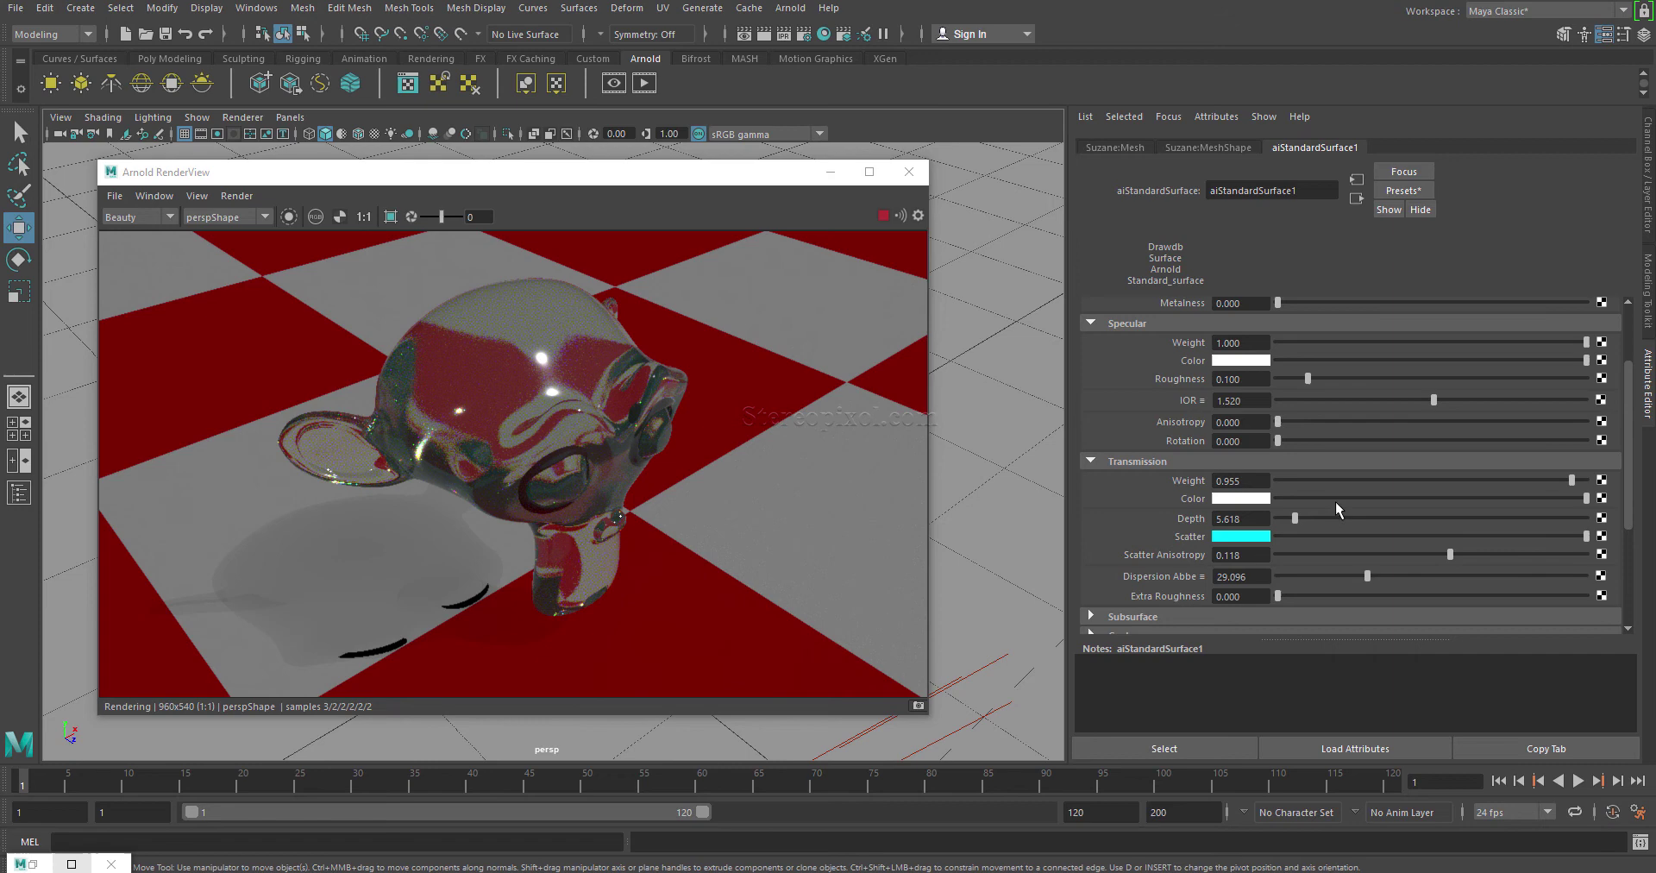
- Set Dispersion Abbe back to 0 and raise Transmission Extra Roughness to 0.216 for frosted glass
drag(1367, 576, 1278, 578)
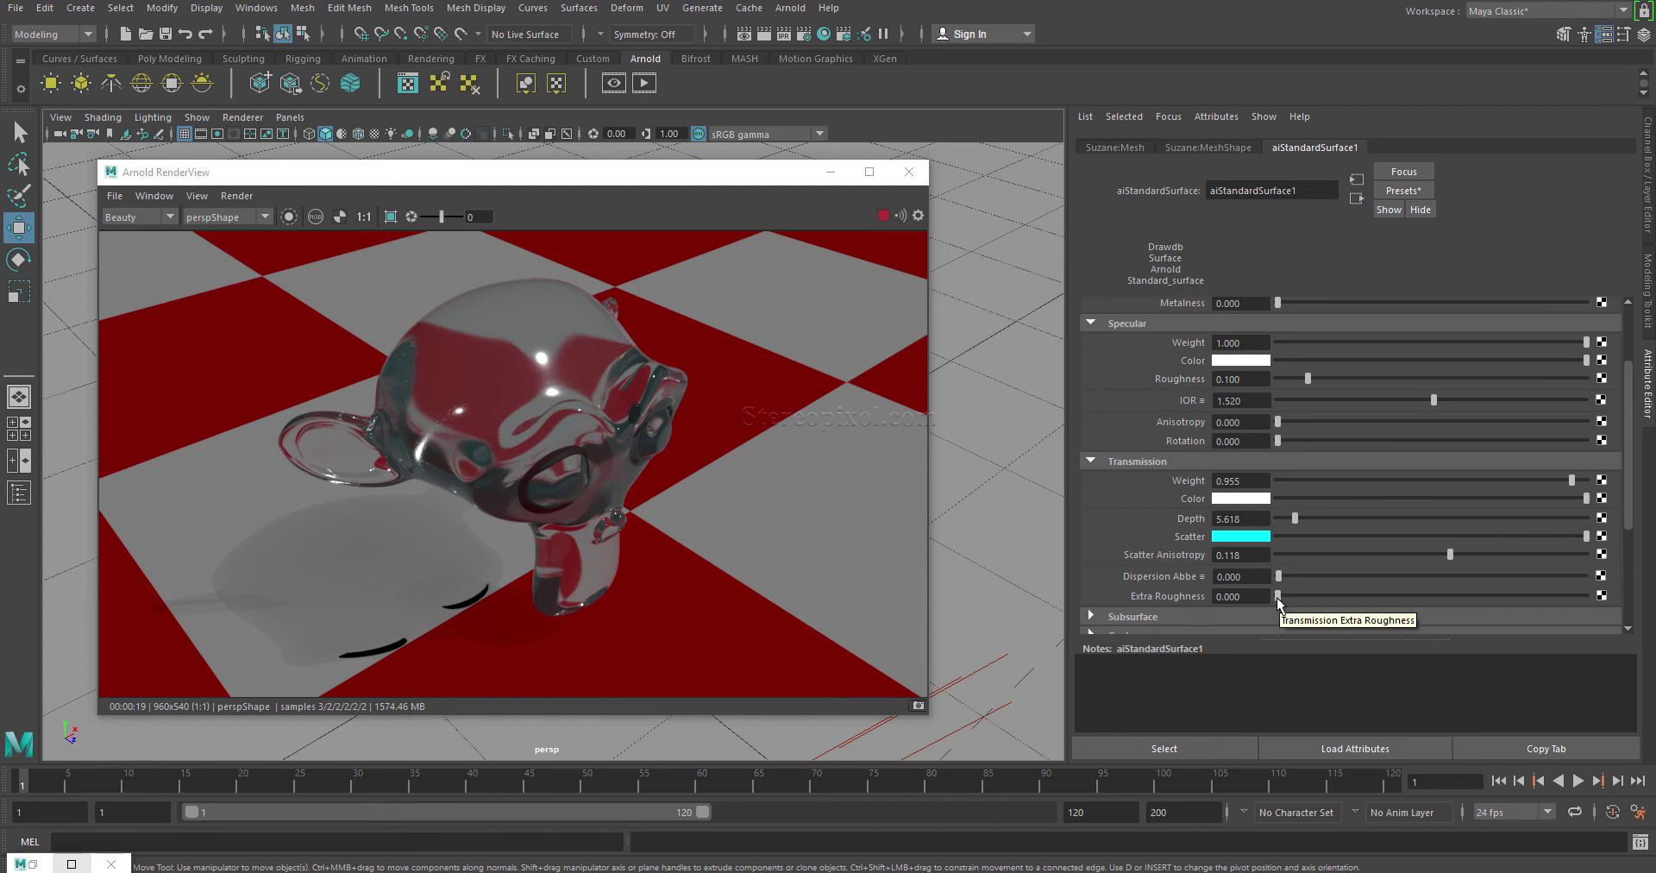
drag(1278, 597, 1335, 599)
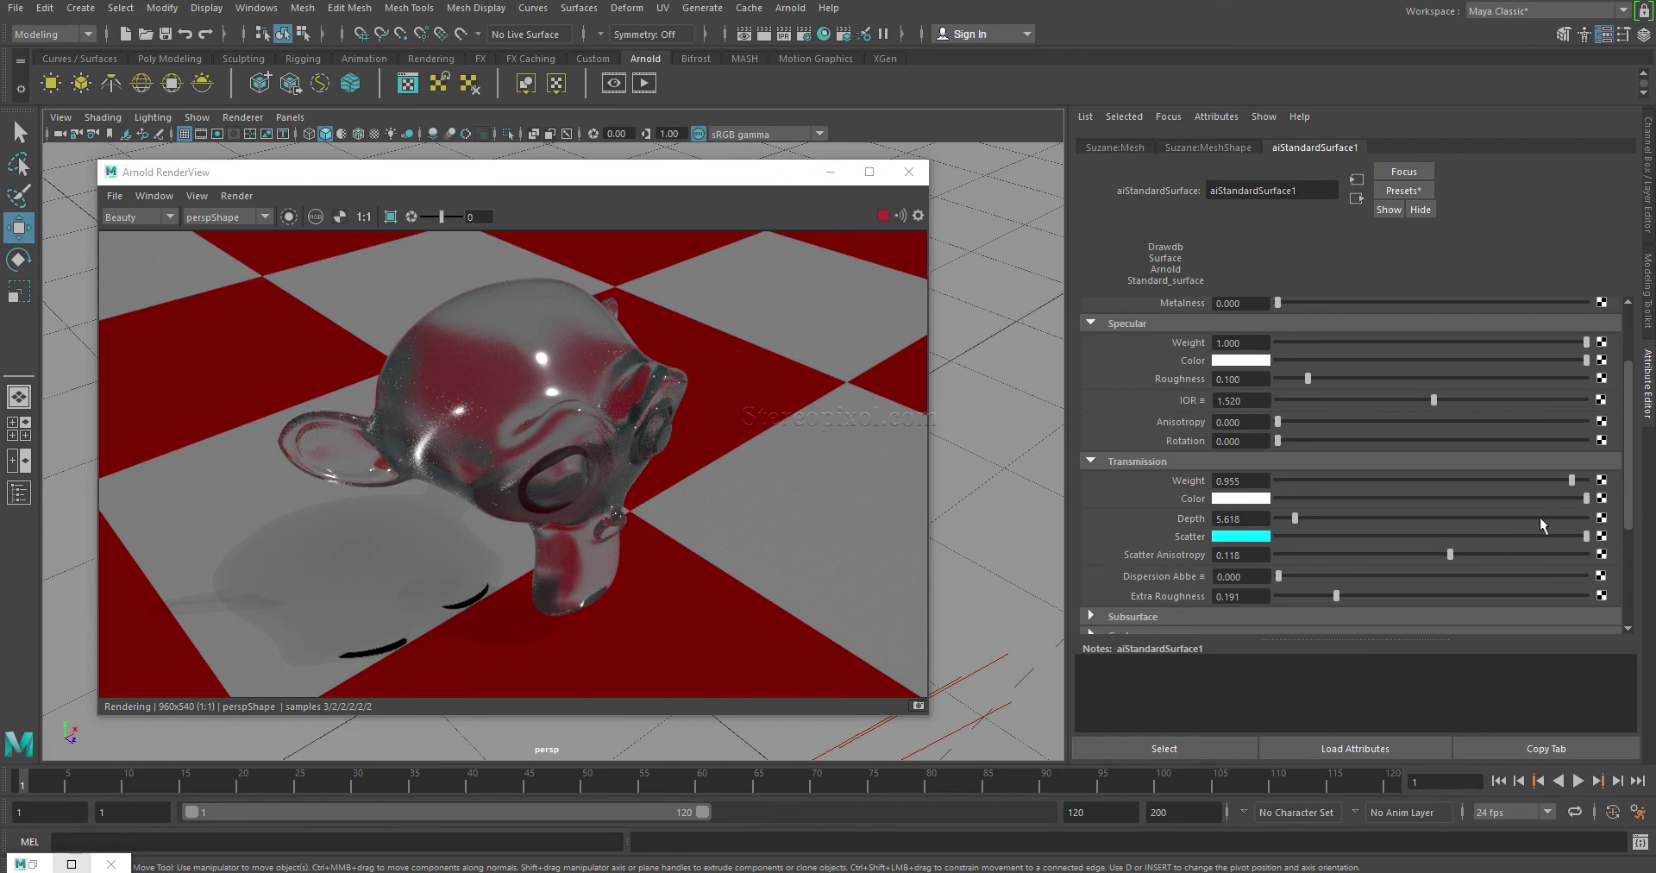
drag(1335, 595, 1345, 598)
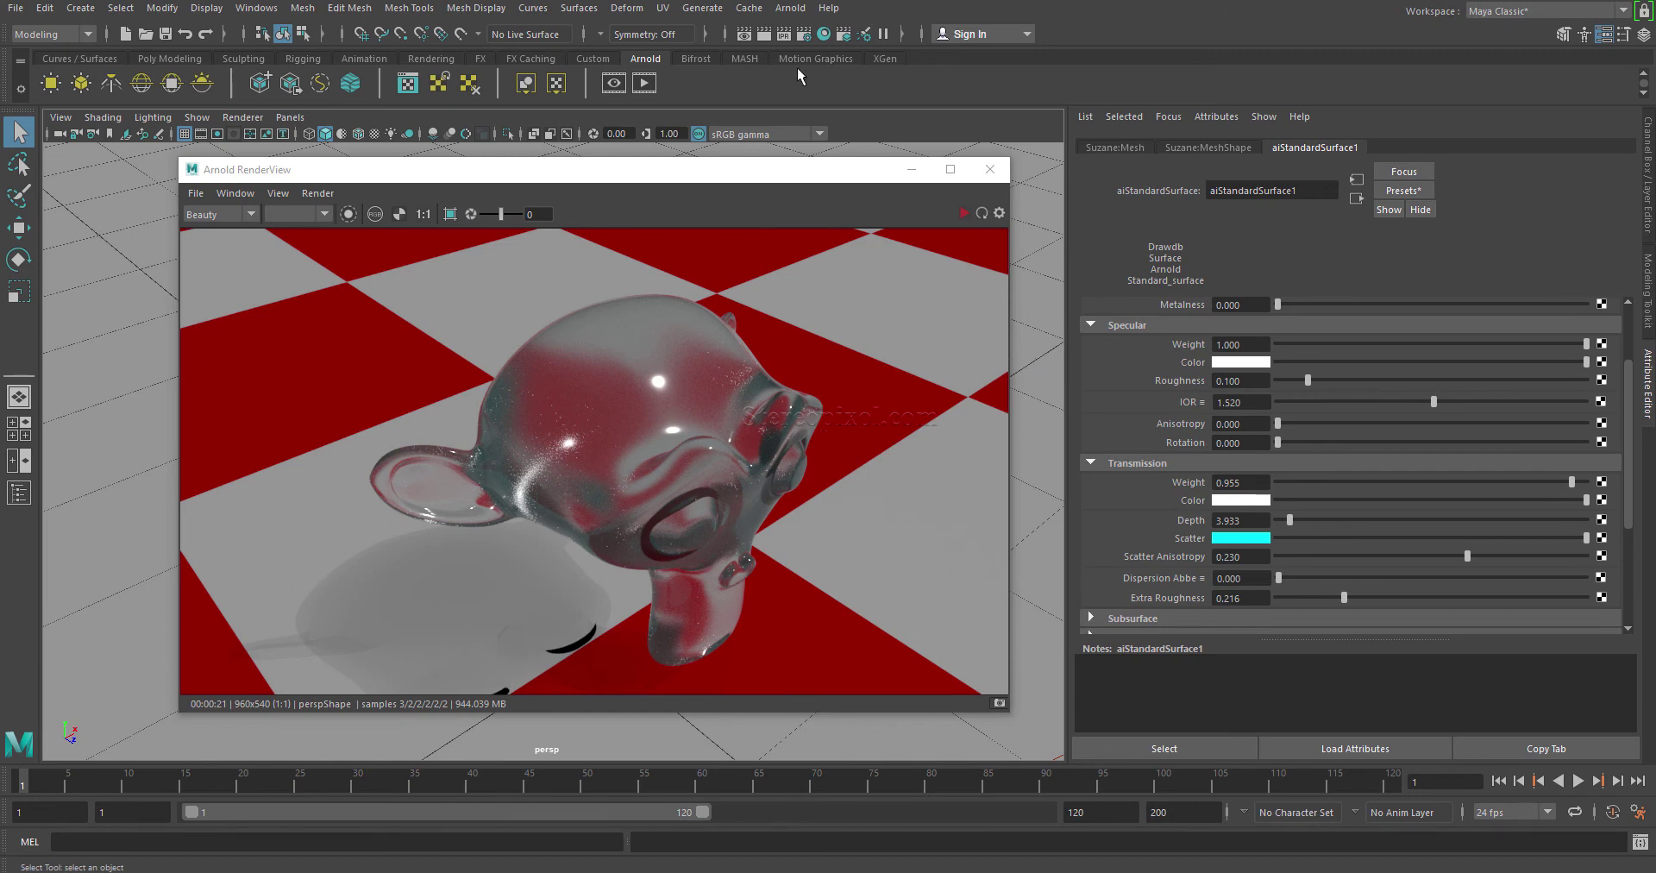
- Show the Arnold Renderer tab of Render Settings with Ray Depth expanded, moved clear of the render
click(803, 38)
drag(1052, 132, 827, 80)
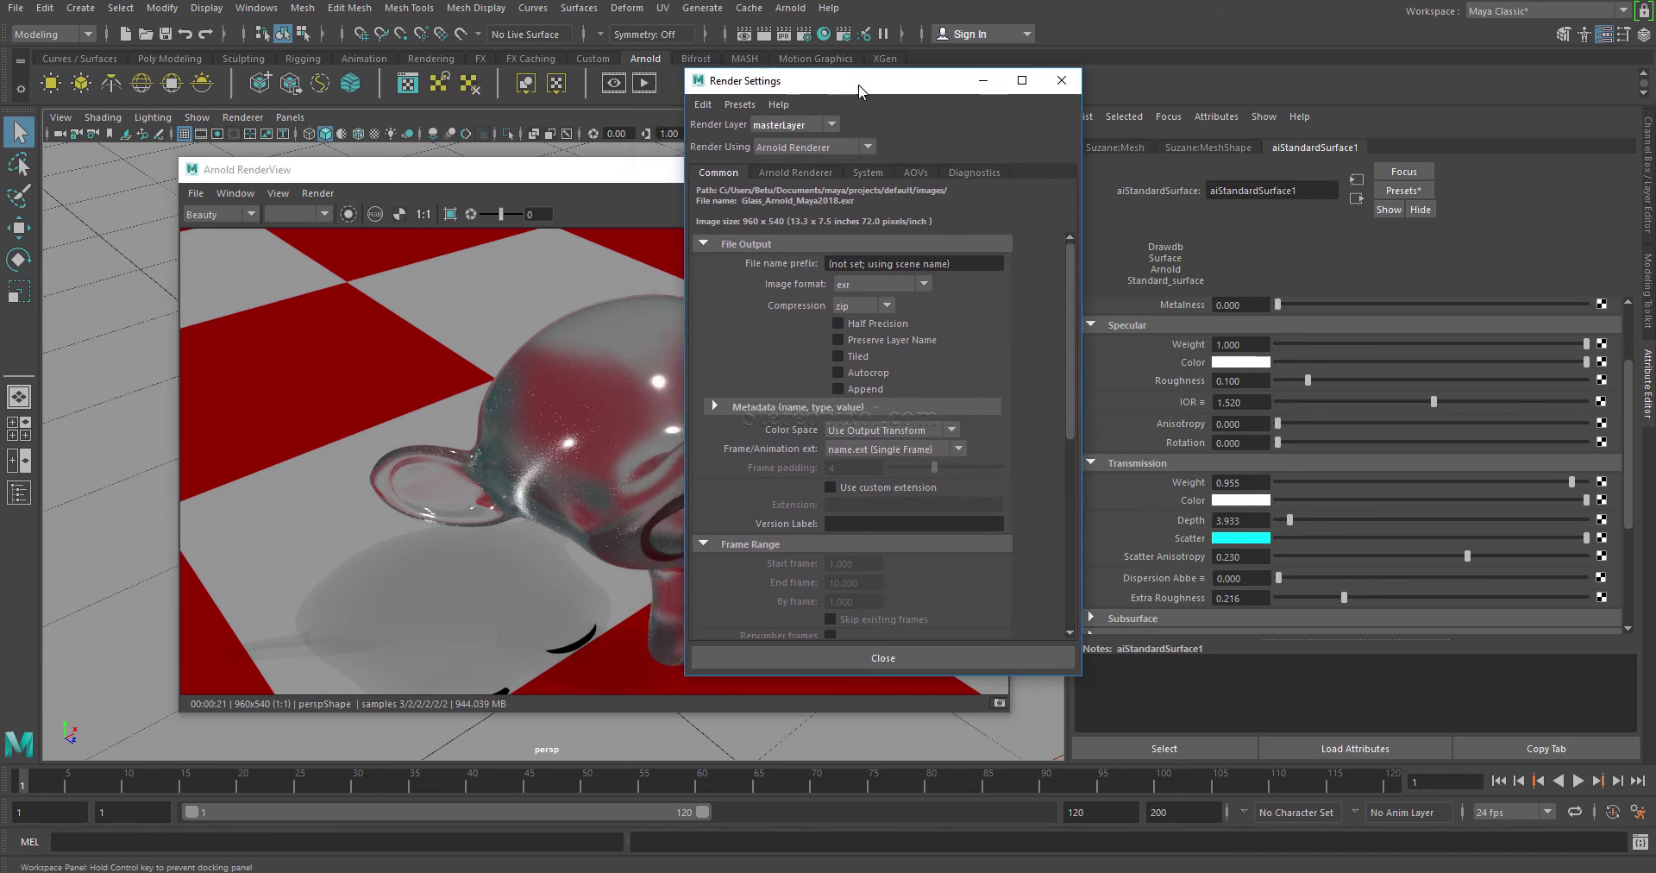
mouse_move(1069, 319)
mouse_down()
mouse_move(1073, 395)
mouse_move(1070, 341)
mouse_up()
click(790, 171)
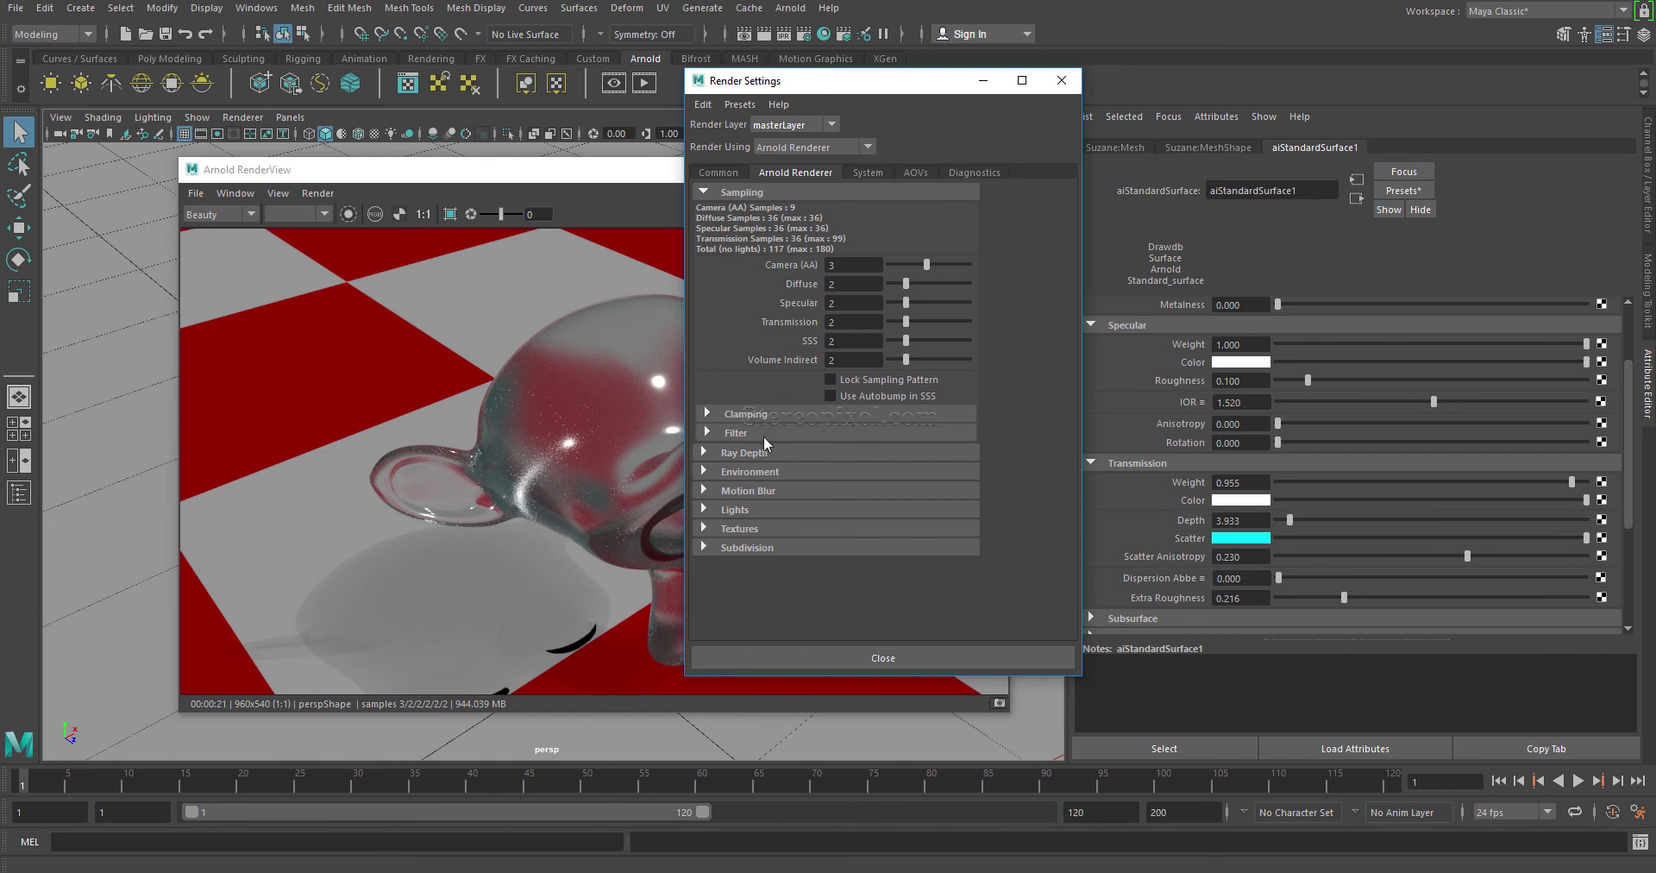
click(747, 453)
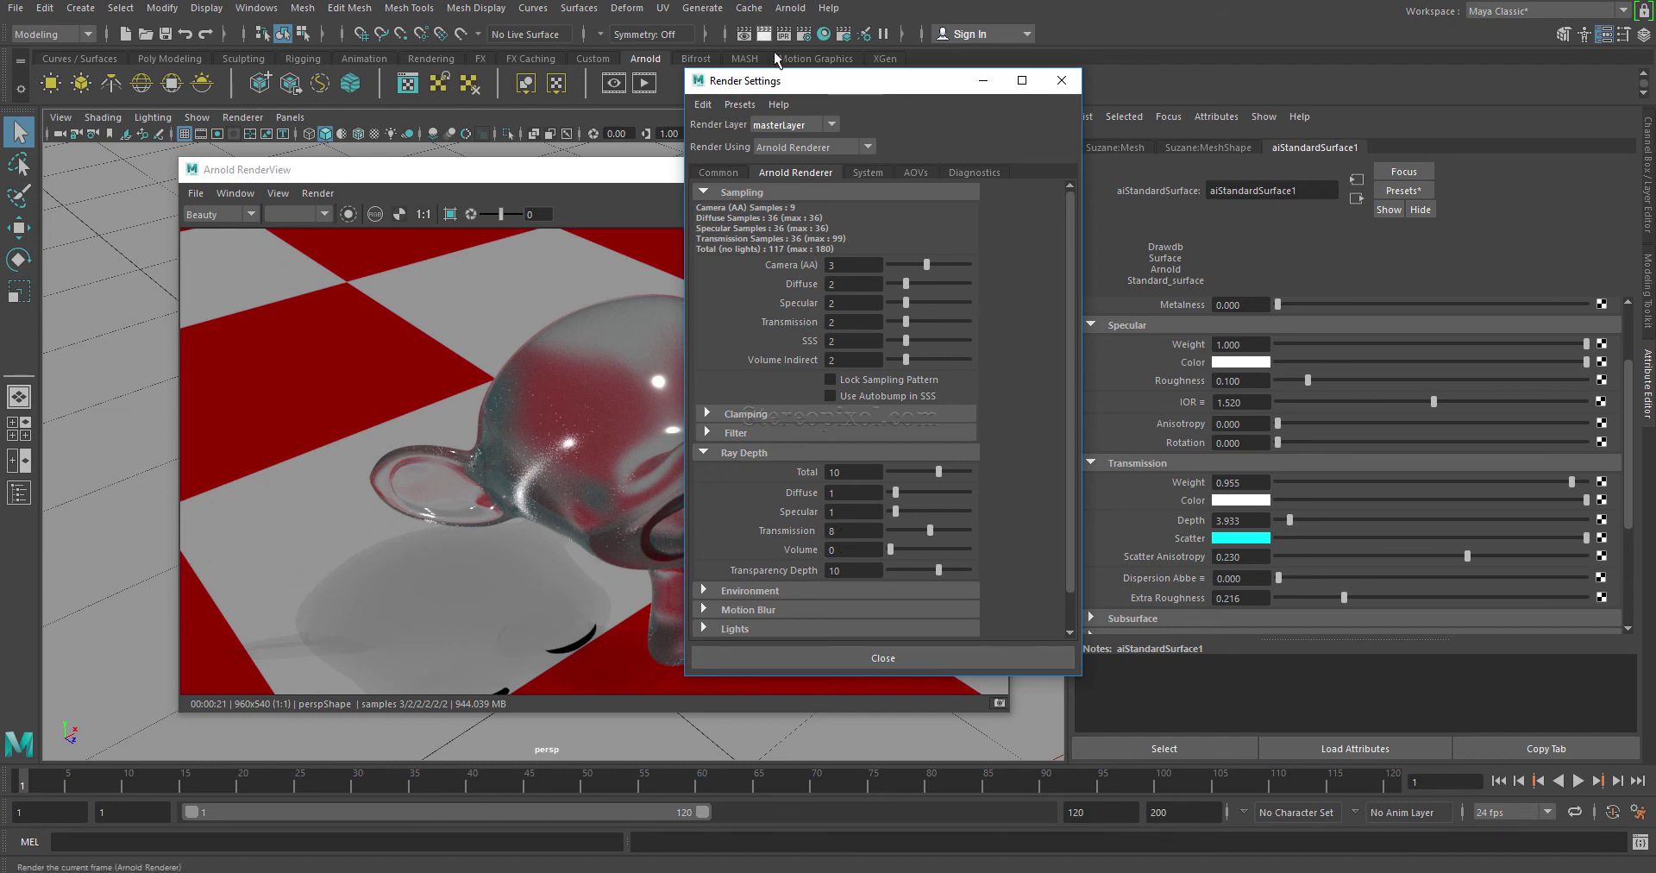
drag(863, 81, 1163, 103)
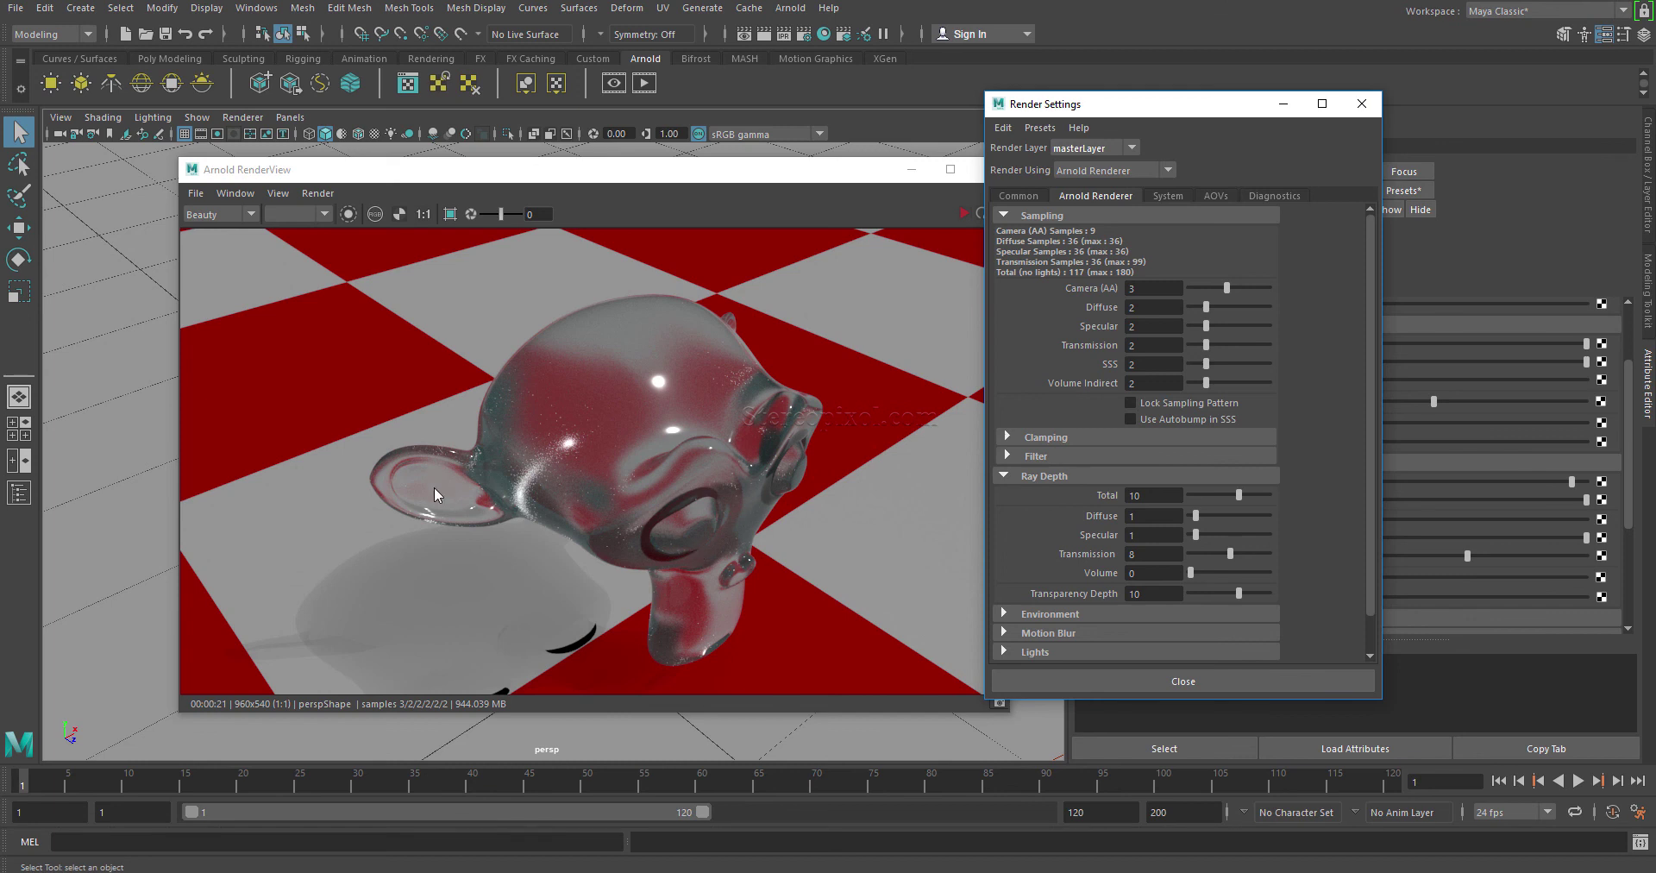
- Re-render with Transmission ray depth 1, then raise the ray depth back to 6
double_click(1143, 555)
drag(1231, 554, 1196, 553)
drag(703, 170, 633, 172)
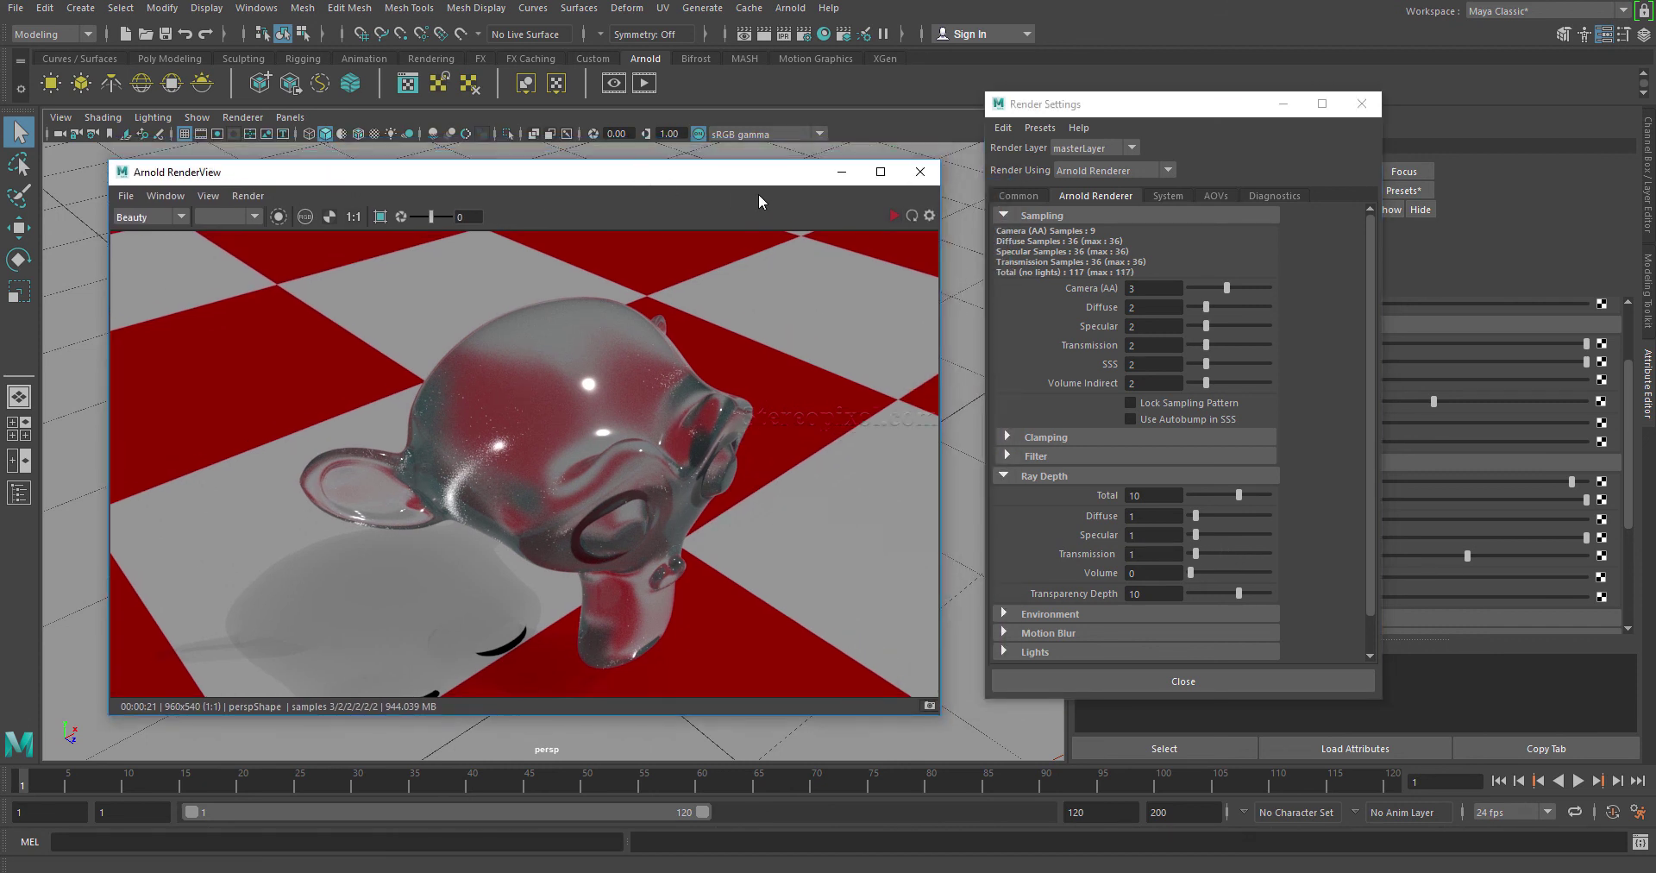
click(893, 217)
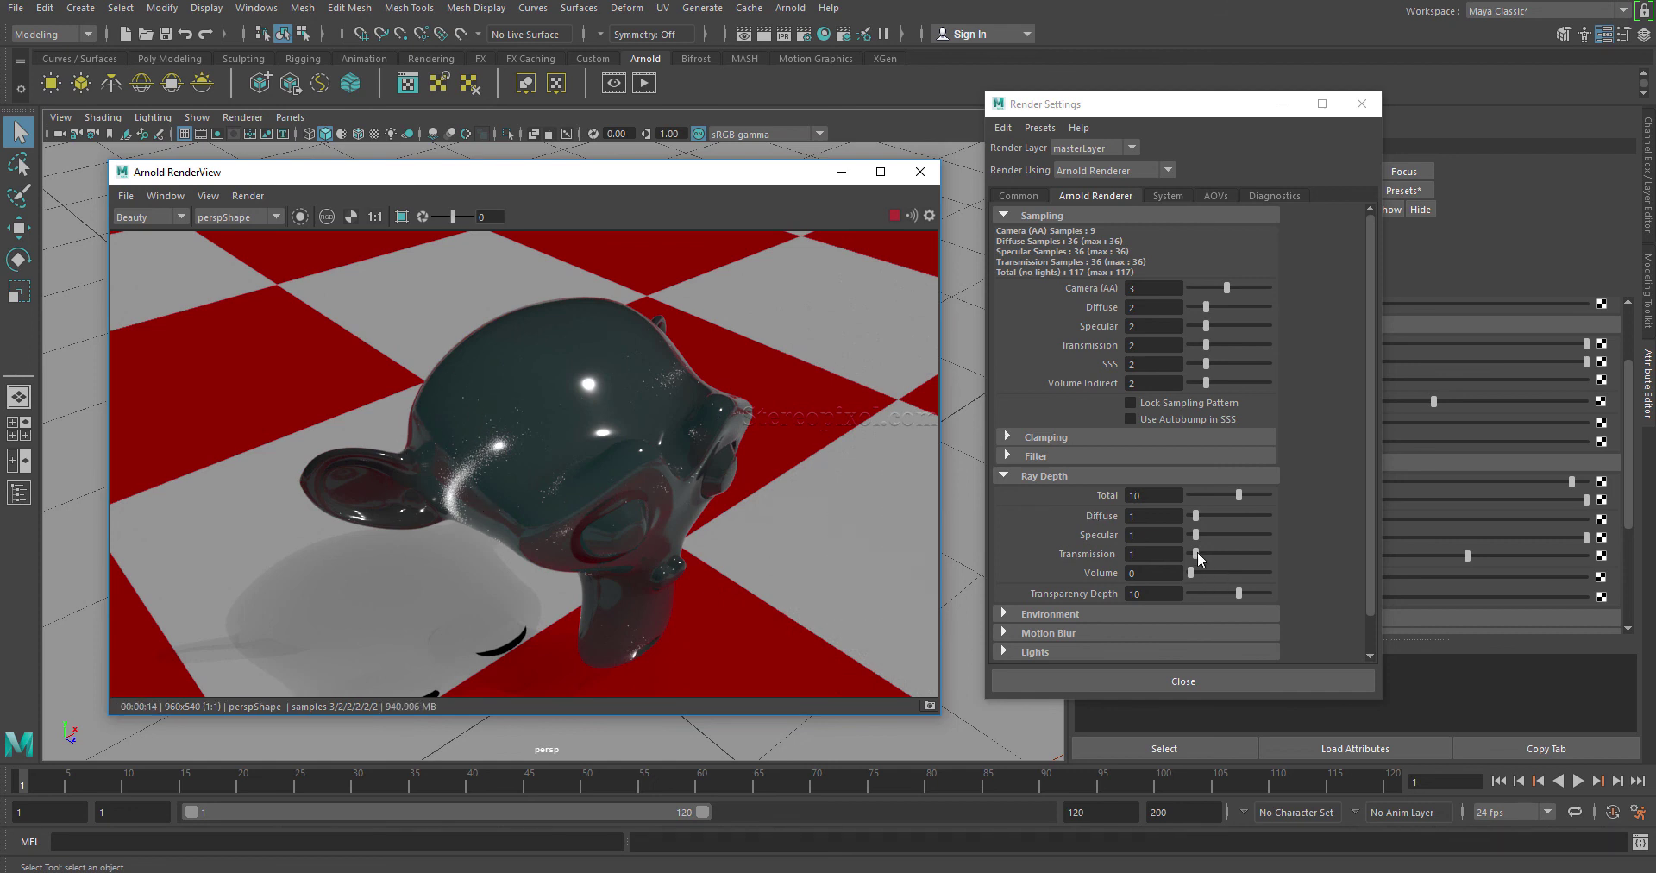
drag(1197, 553, 1221, 552)
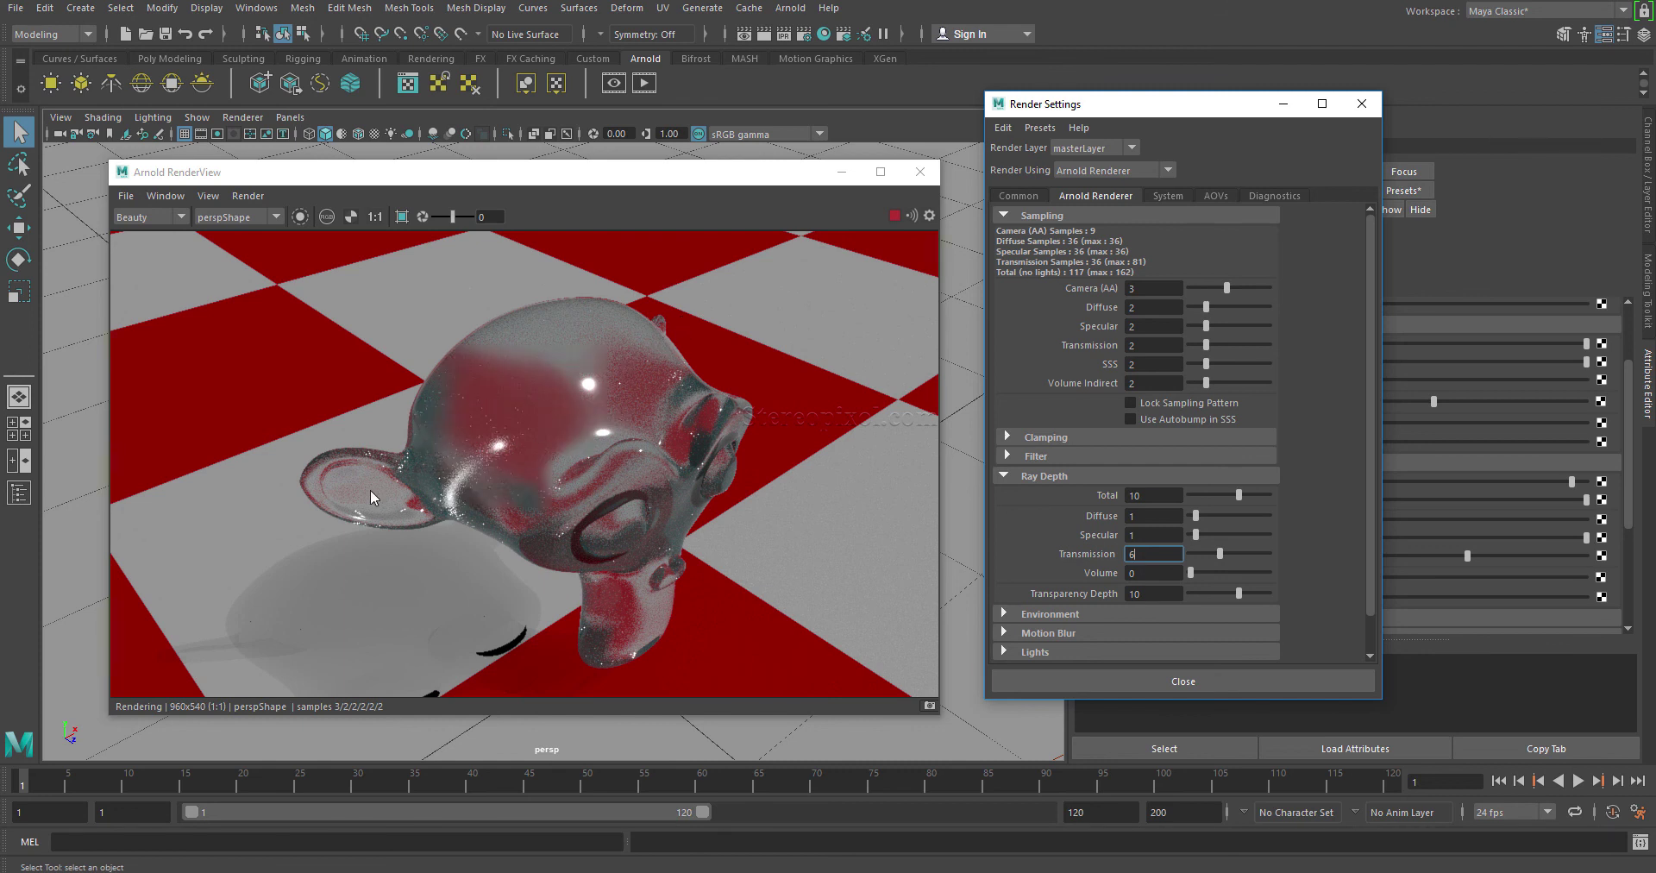
- Close the Render Settings window
click(1361, 105)
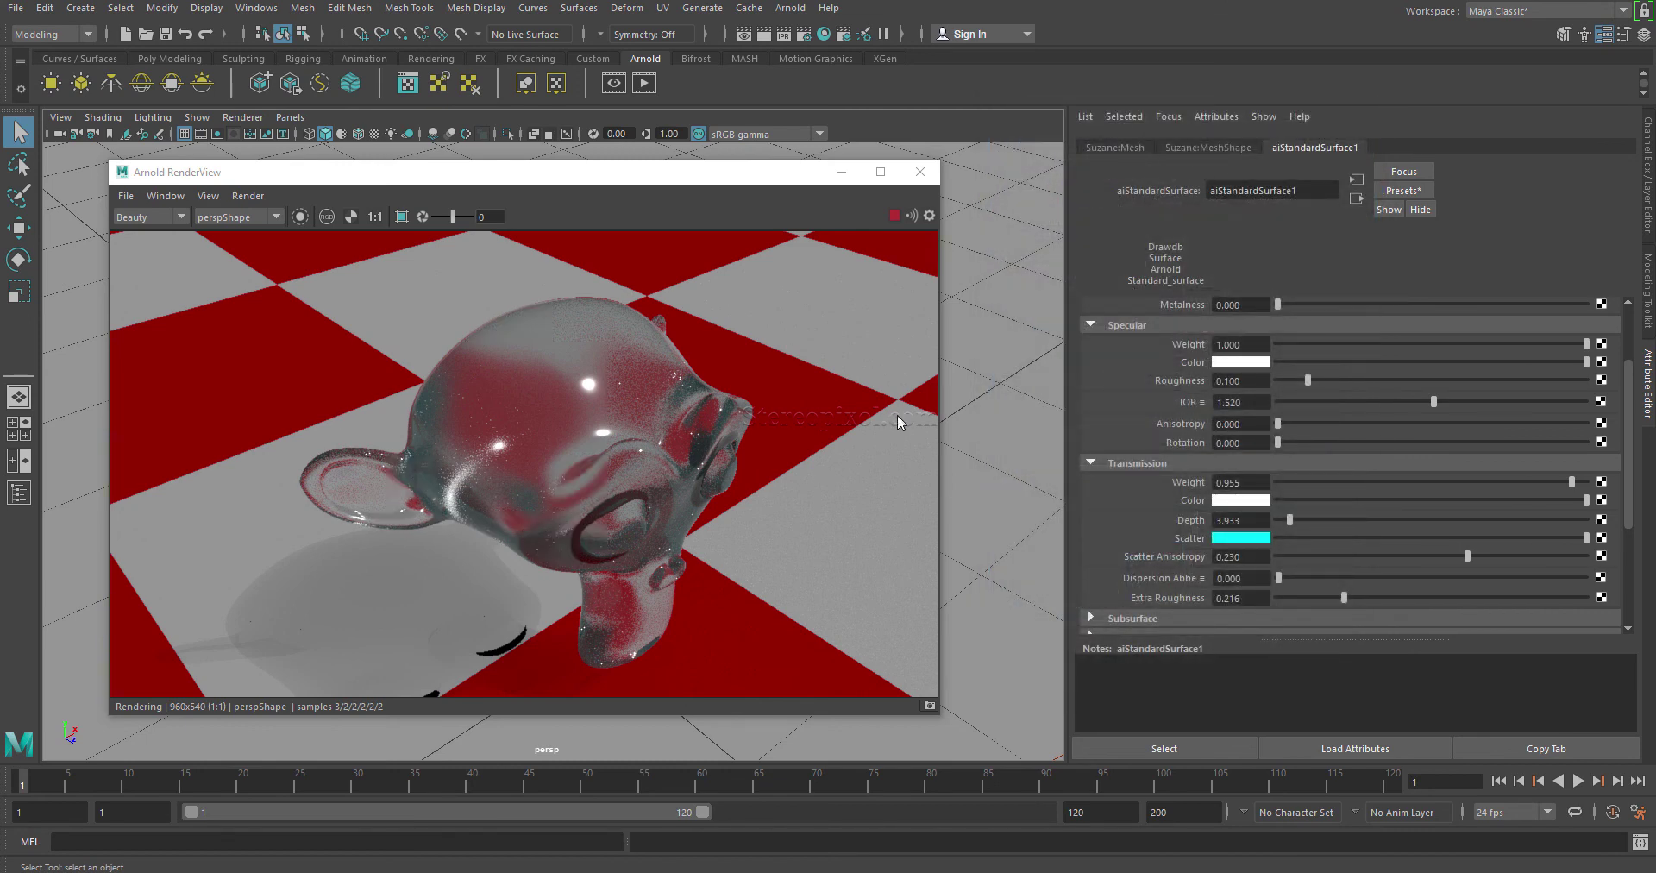